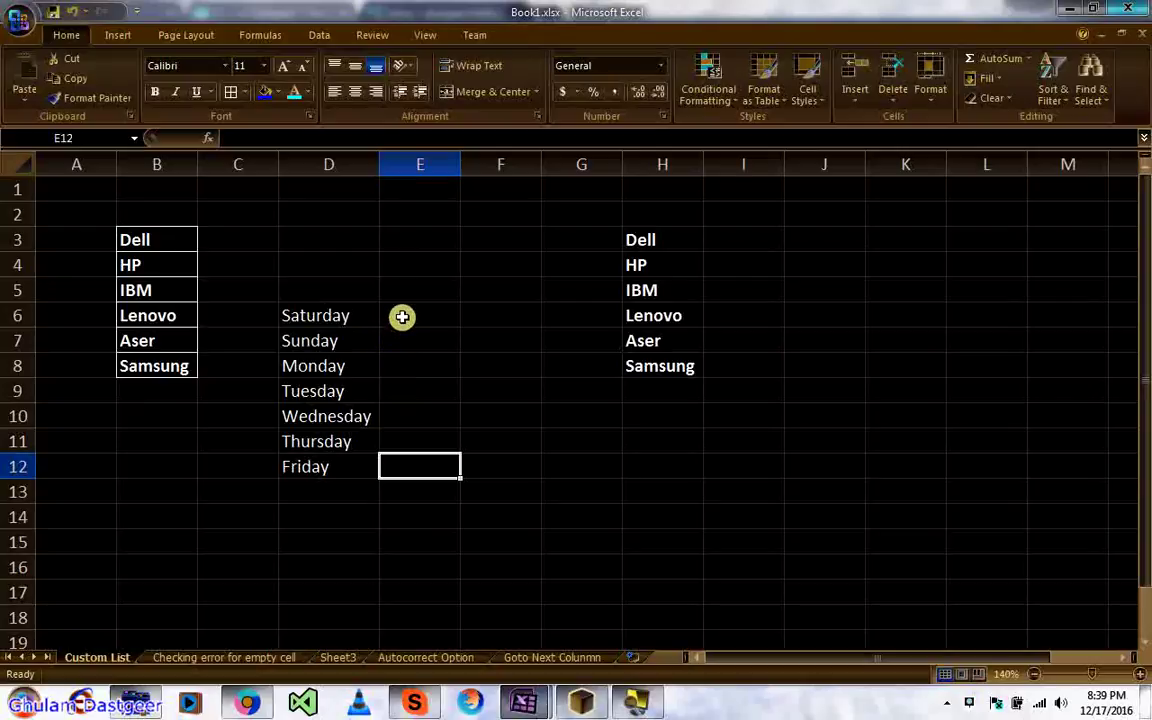
Step: Enter saturday in E6, next to the D6:D12 weekday list
{"action": "left_click", "coordinate": [401, 316]}
{"action": "left_click", "coordinate": [325, 316]}
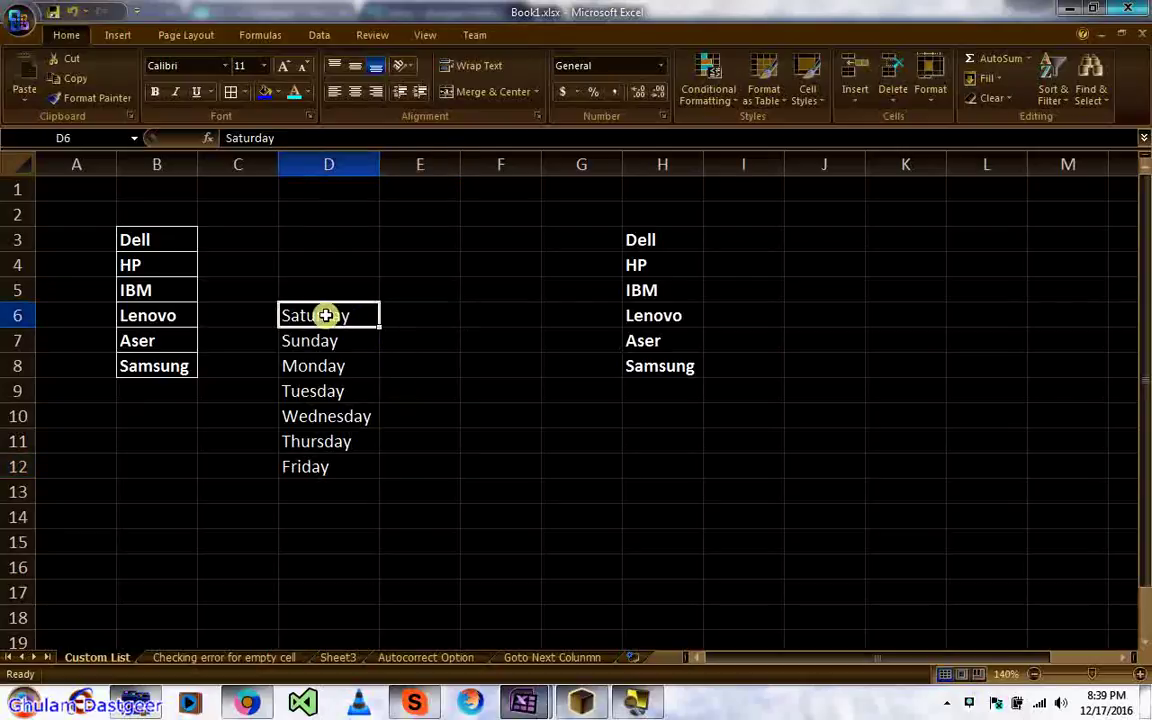
{"action": "key", "text": "ctrl+shift+Down"}
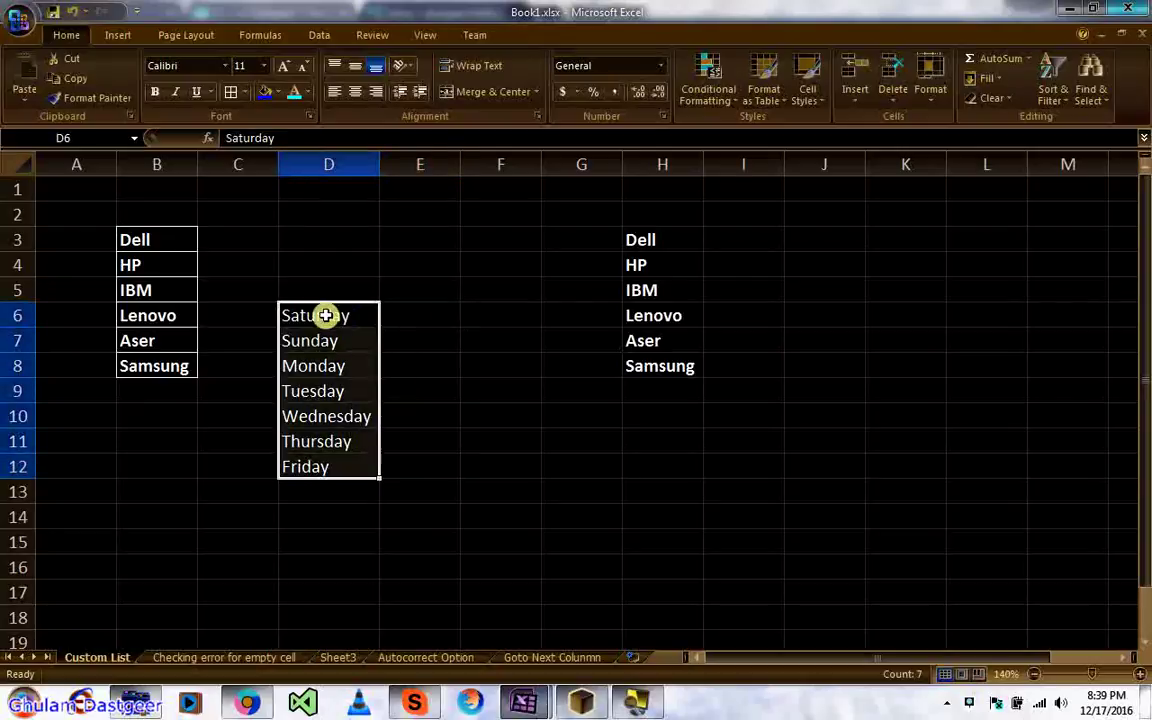
{"action": "key", "text": "Right"}
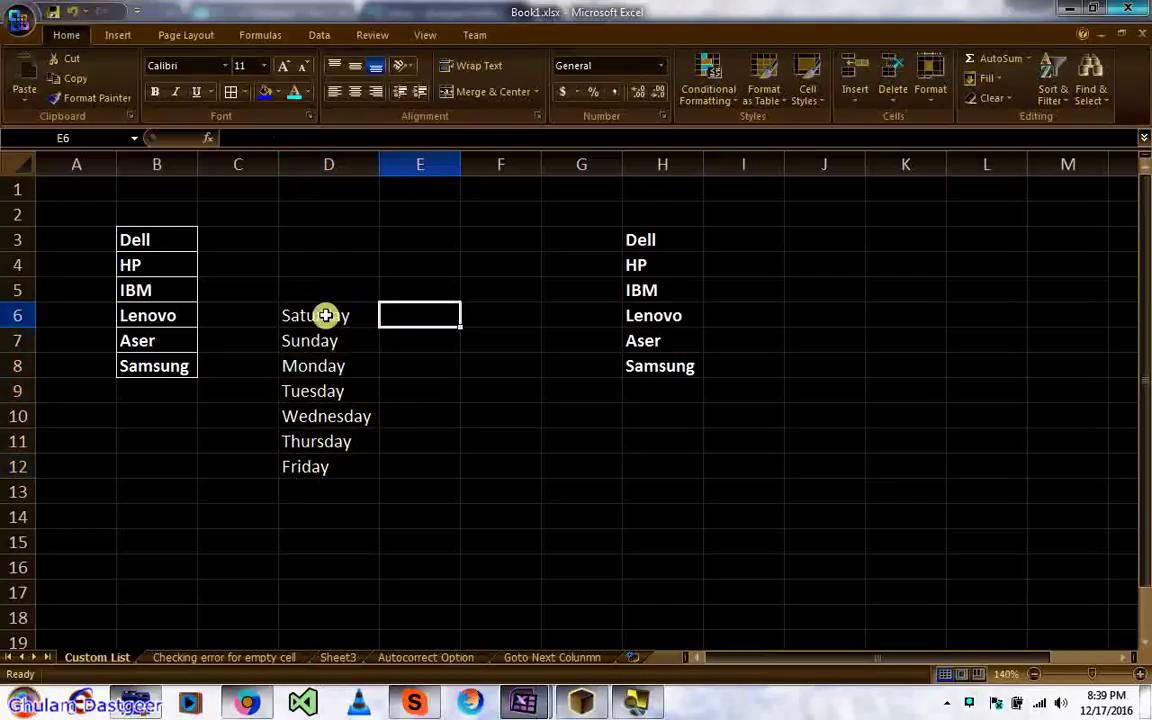
{"action": "type", "text": "sat"}
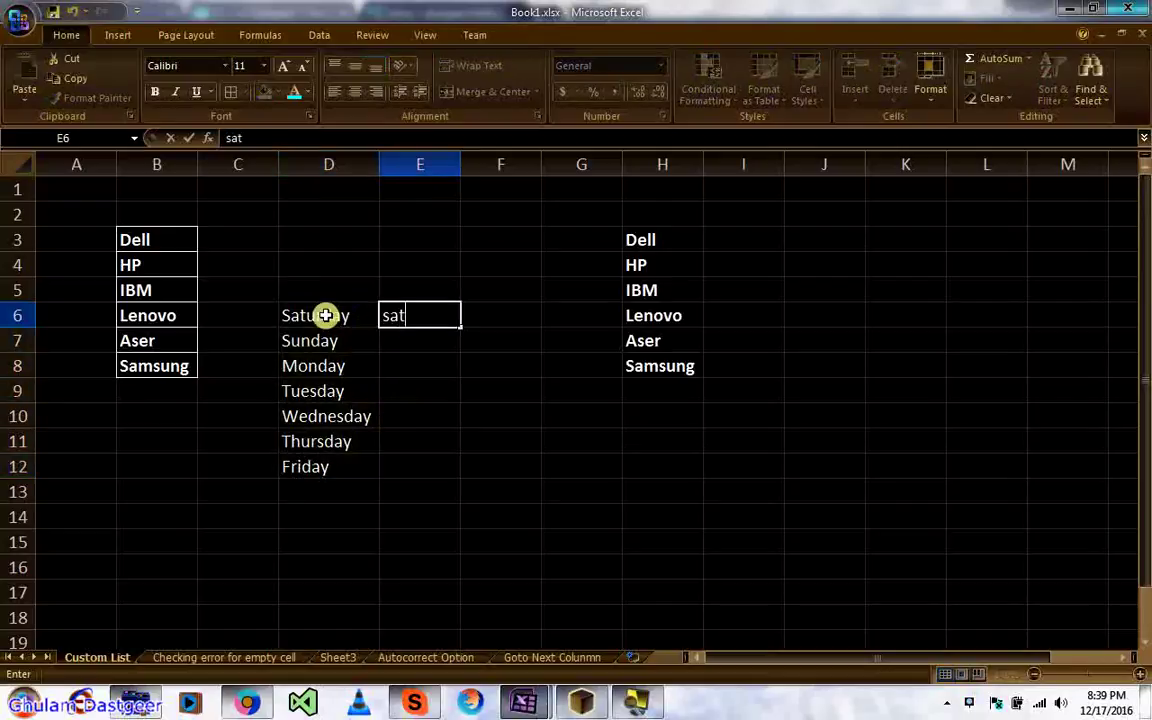
{"action": "type", "text": "urday"}
{"action": "key", "text": "Return"}
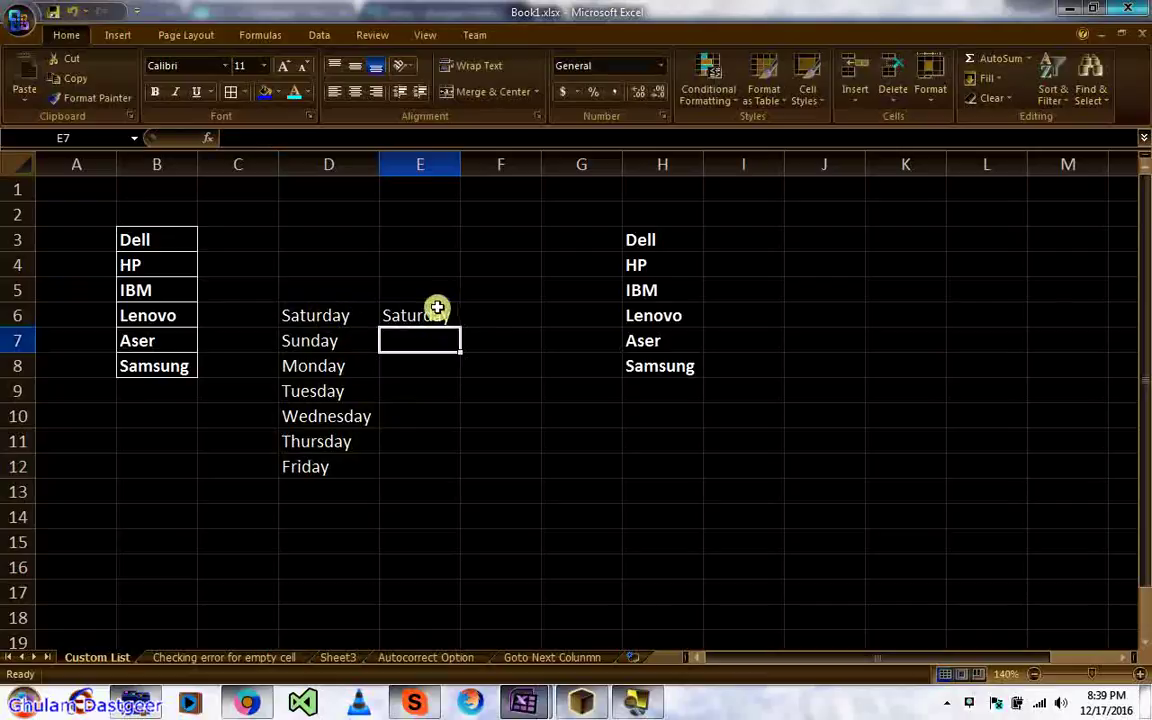
Step: AutoFill E6 down to E12 with Saturday through Friday and compare it with column D
{"action": "left_click", "coordinate": [437, 309]}
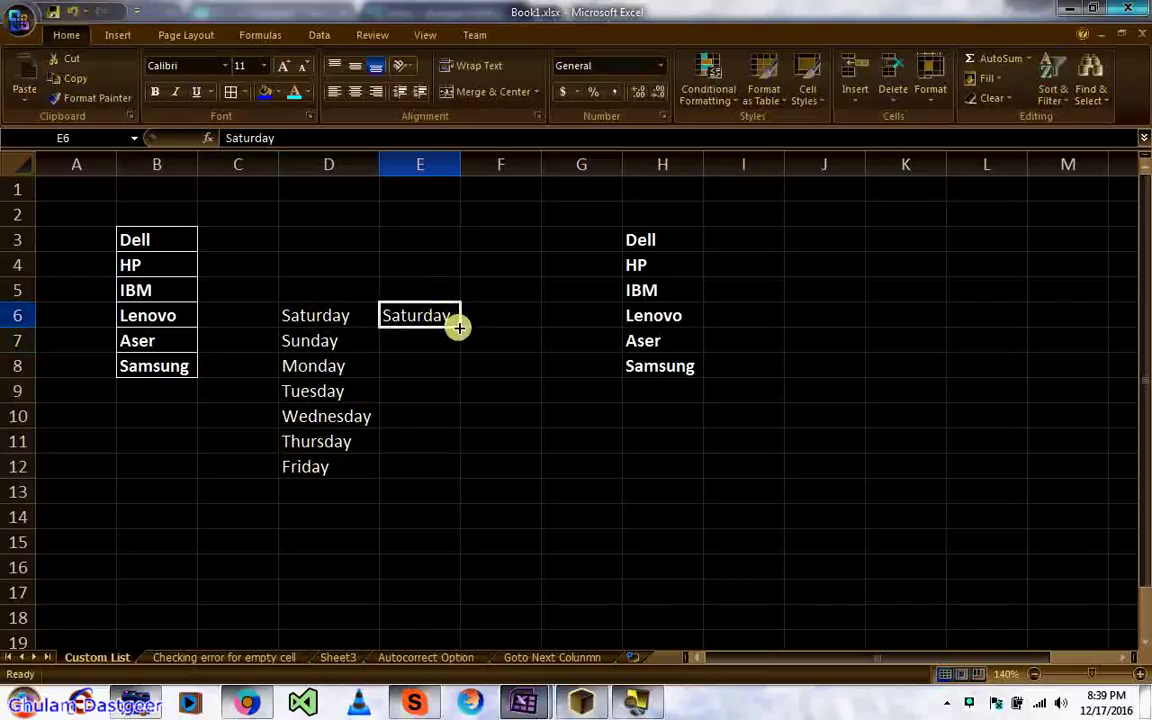
{"action": "left_click_drag", "start_coordinate": [458, 327], "coordinate": [450, 482]}
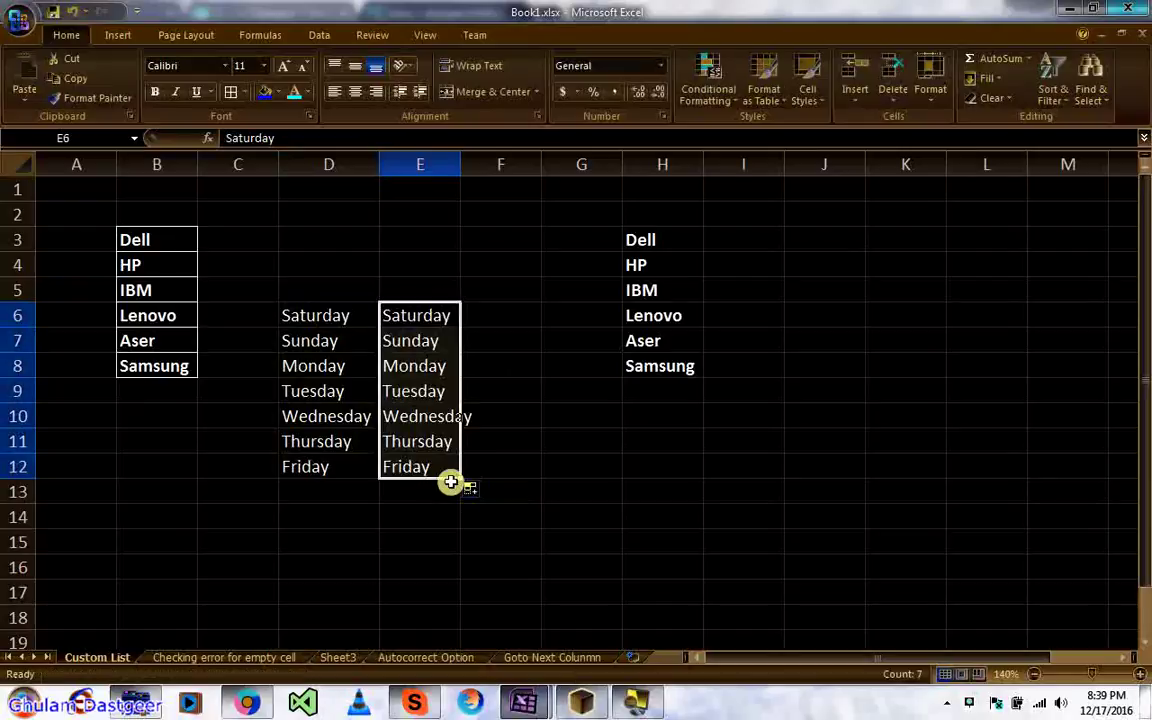
{"action": "left_click", "coordinate": [416, 341]}
{"action": "key", "text": "Down"}
{"action": "key", "text": "Down"}
{"action": "key", "text": "Down"}
{"action": "key", "text": "Down"}
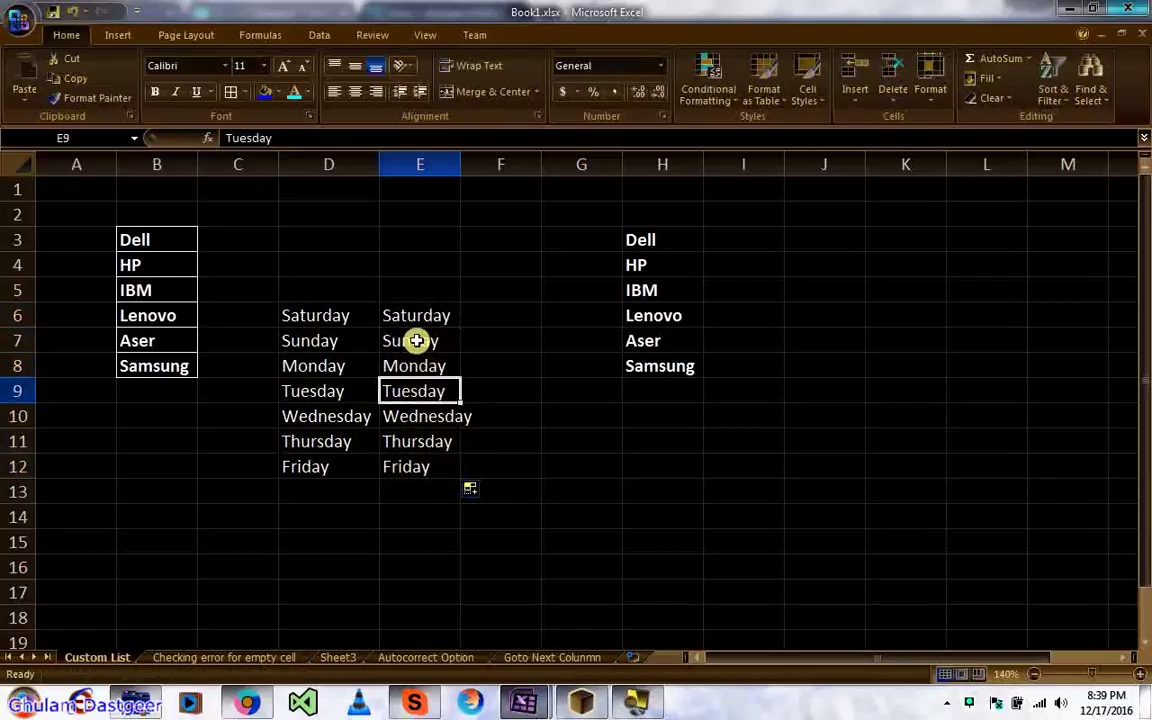
{"action": "left_click", "coordinate": [307, 324]}
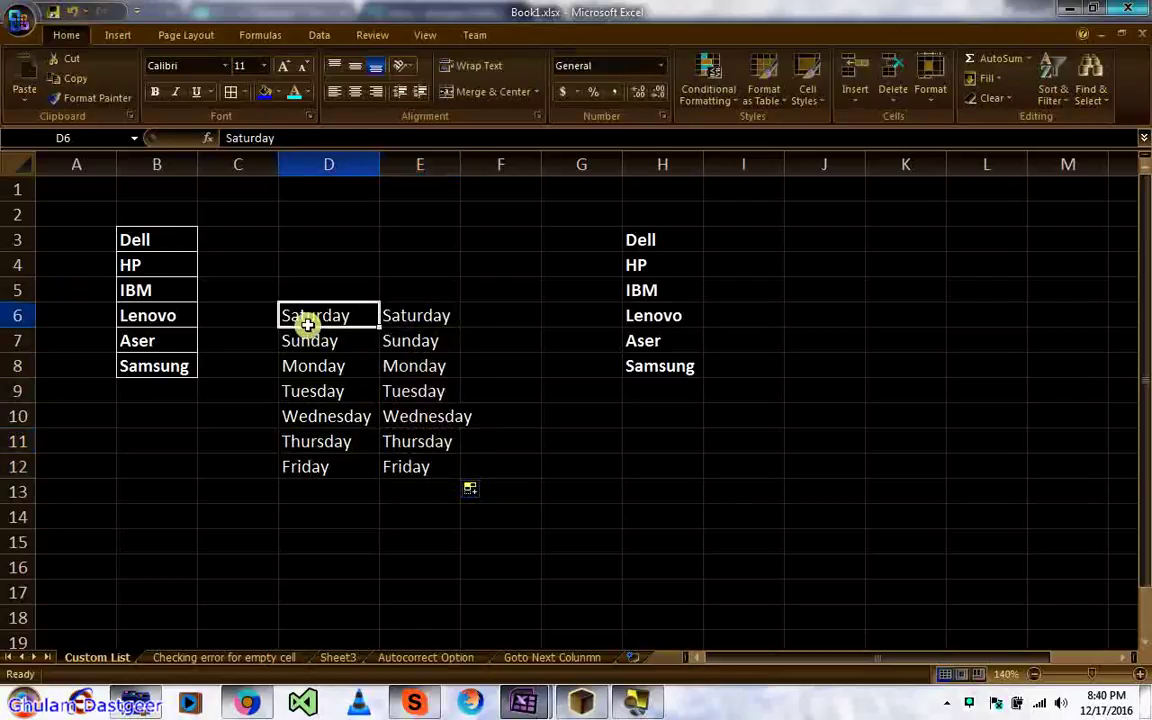
{"action": "key", "text": "ctrl+shift+Down"}
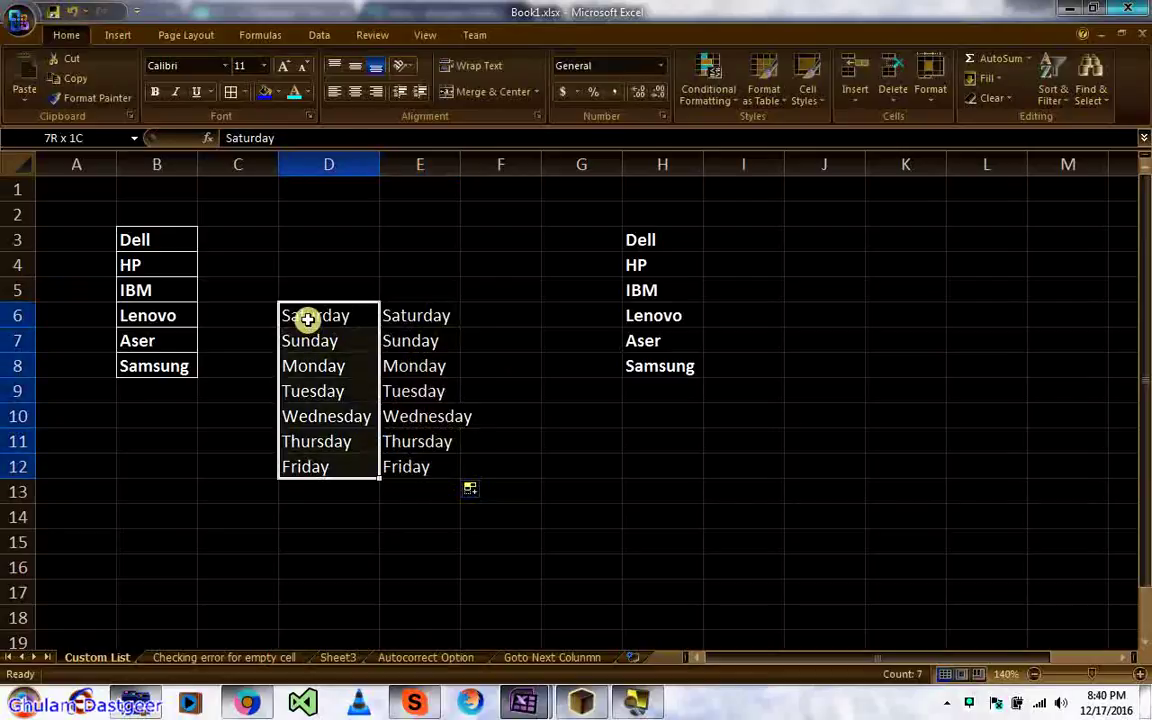
Step: Enter jan and feb in F6:F7 and fill the month series down to dec in F17
{"action": "left_click", "coordinate": [473, 309]}
{"action": "type", "text": "j"}
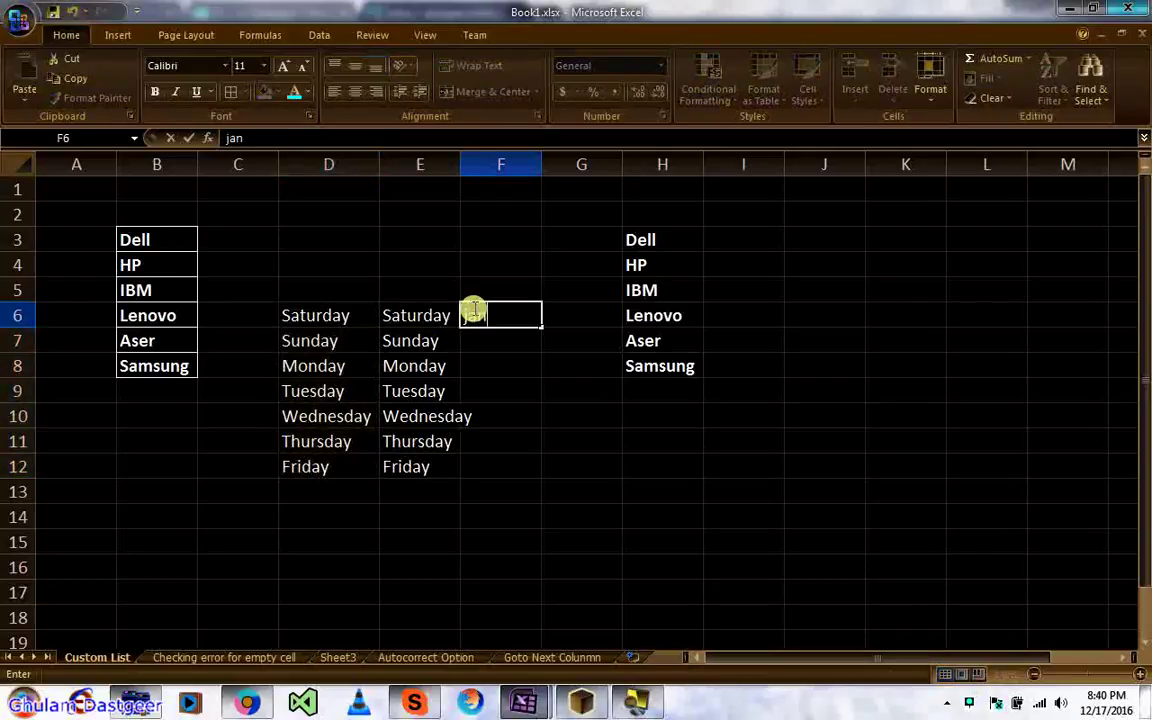
{"action": "type", "text": "an"}
{"action": "key", "text": "Return"}
{"action": "type", "text": "fe"}
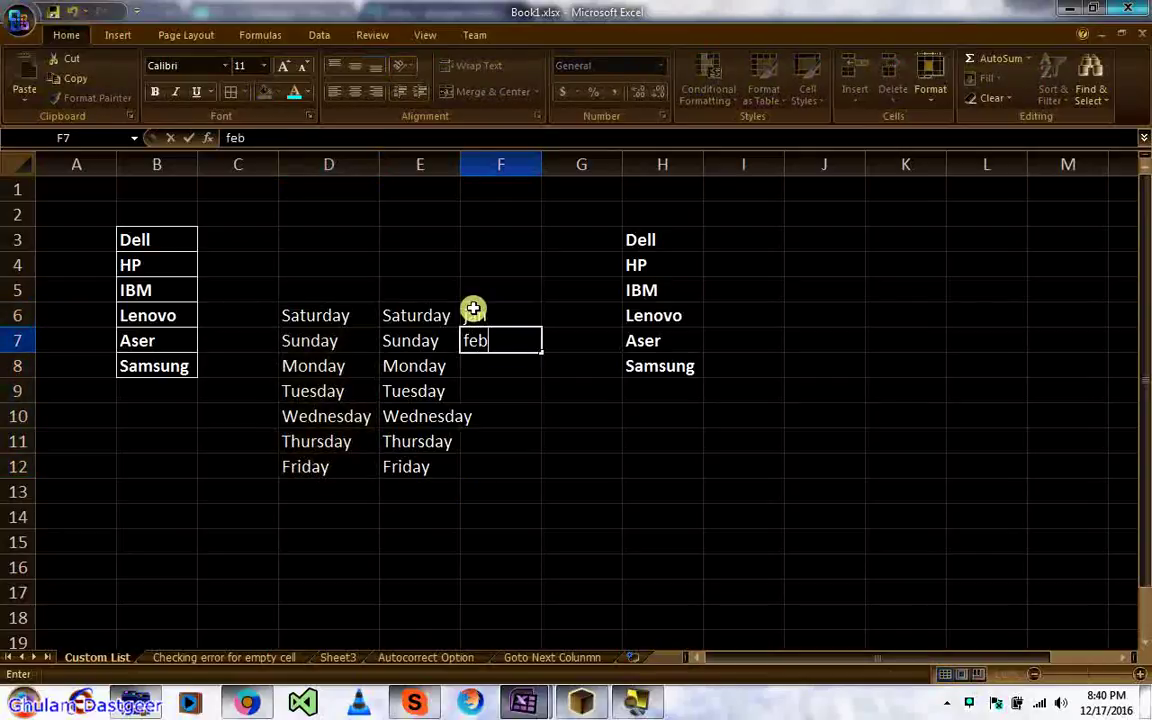
{"action": "type", "text": "b"}
{"action": "key", "text": "Return"}
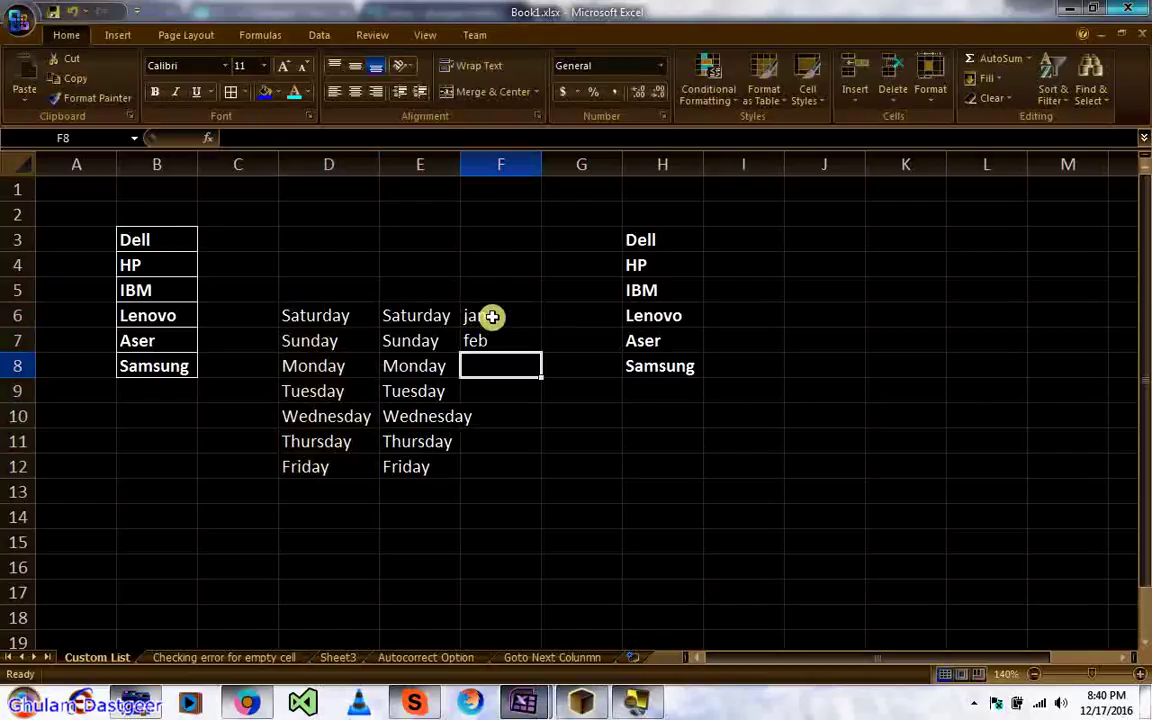
{"action": "left_click_drag", "start_coordinate": [492, 316], "coordinate": [537, 599]}
{"action": "left_click", "coordinate": [493, 442]}
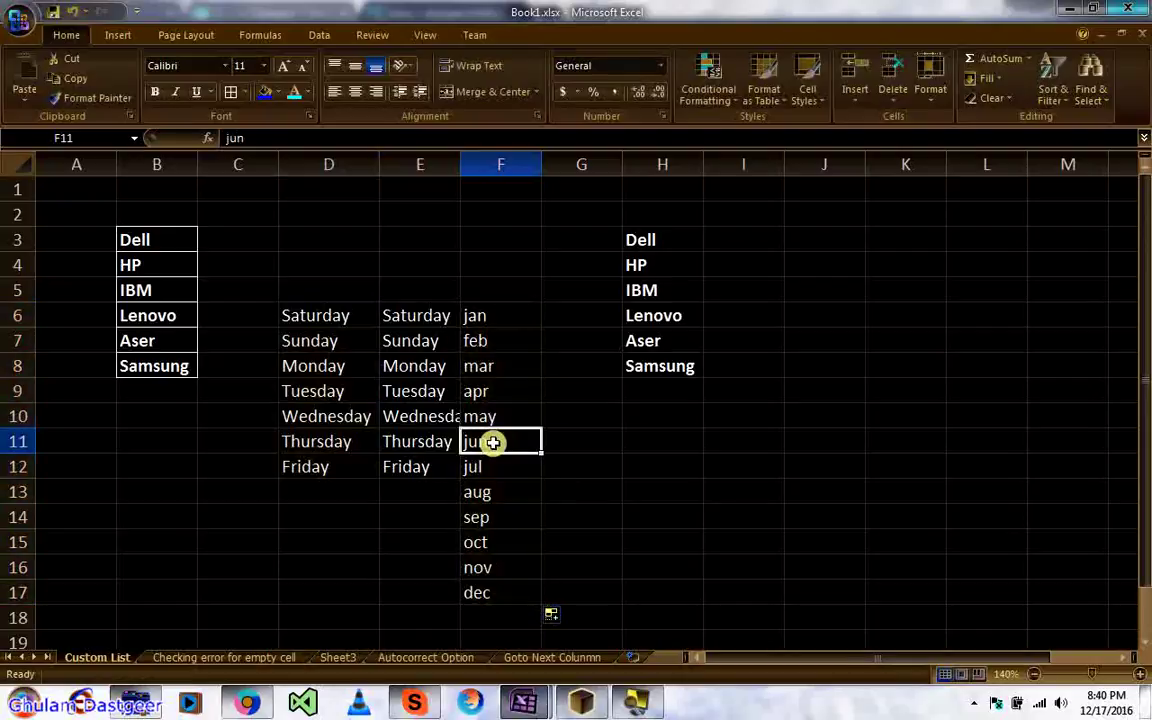
{"action": "key", "text": "Up"}
{"action": "key", "text": "Up"}
{"action": "key", "text": "Down"}
{"action": "key", "text": "Down"}
Step: Review the brand list Dell through Samsung in B3:B8
{"action": "left_click", "coordinate": [149, 245]}
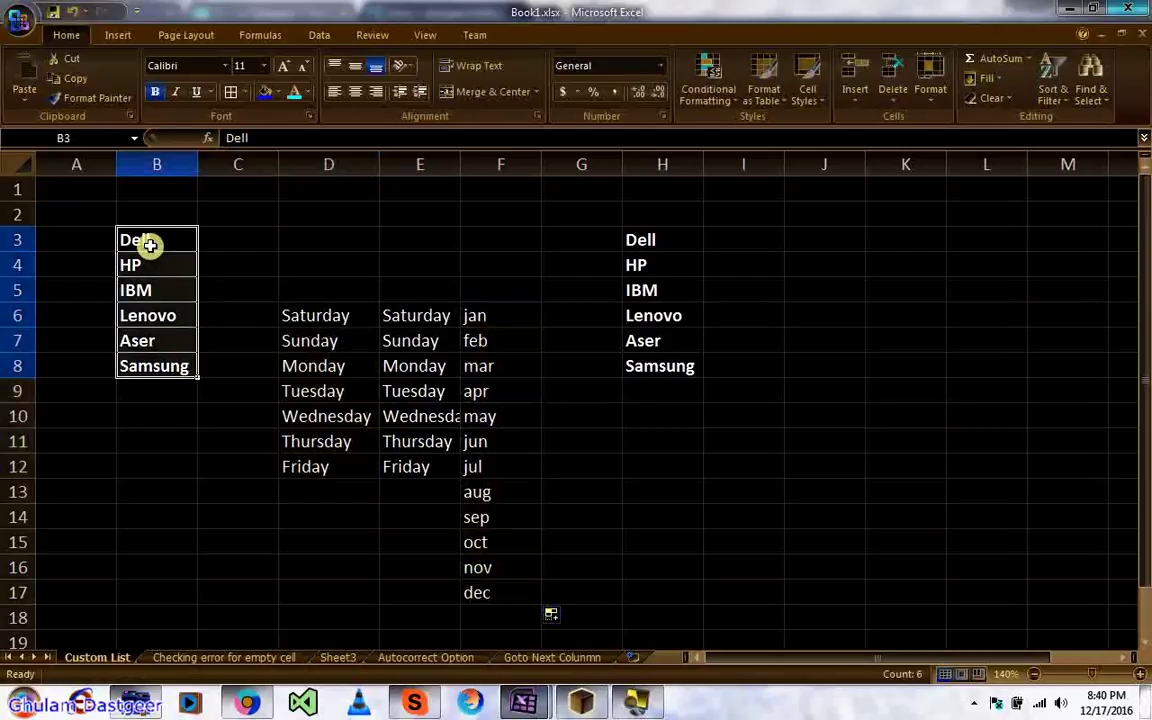
{"action": "left_click_drag", "start_coordinate": [149, 245], "coordinate": [170, 366]}
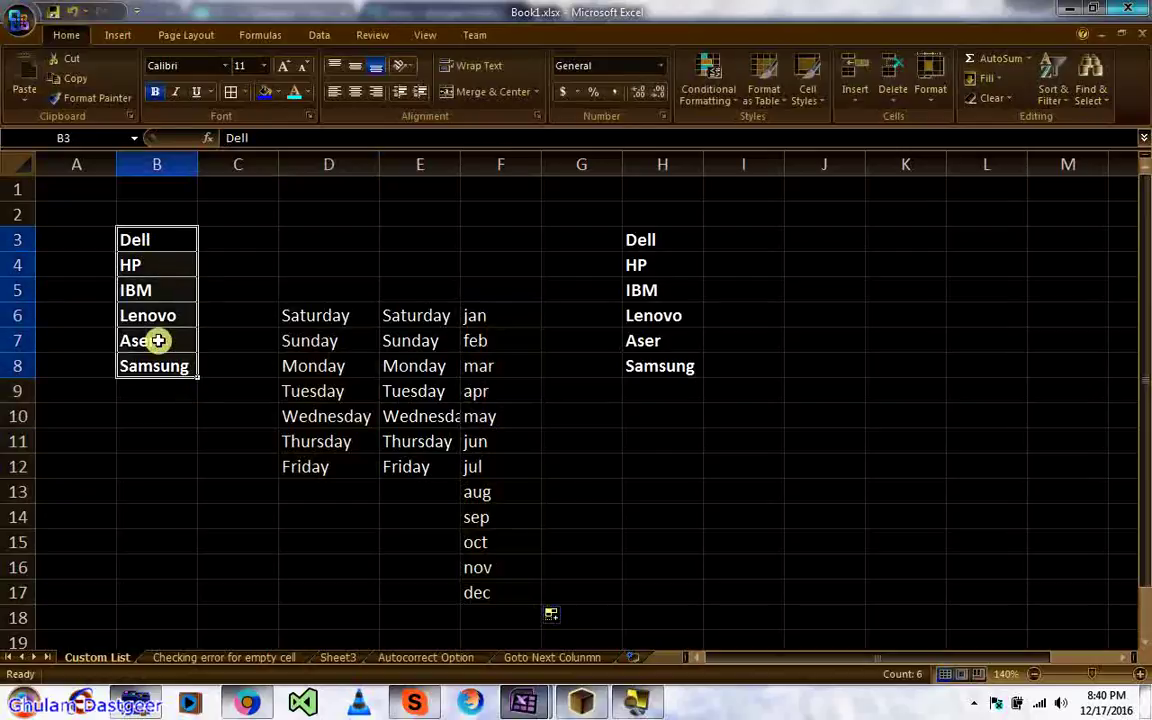
{"action": "left_click", "coordinate": [147, 242]}
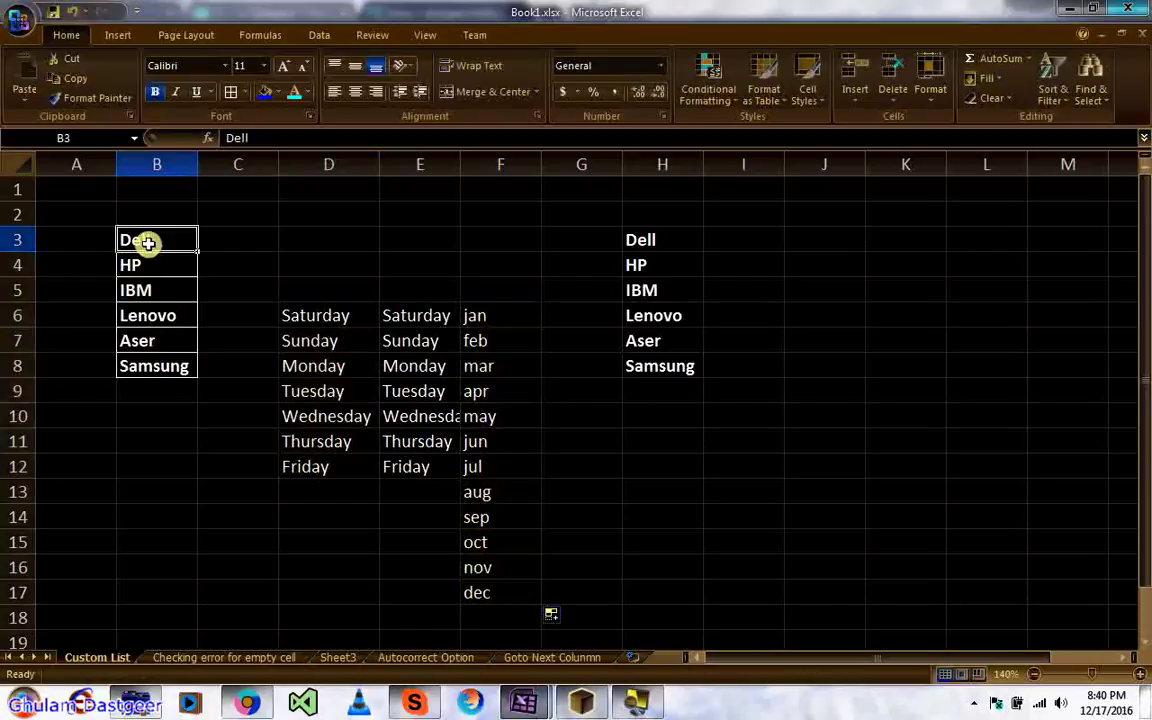
{"action": "left_click_drag", "start_coordinate": [147, 240], "coordinate": [145, 359]}
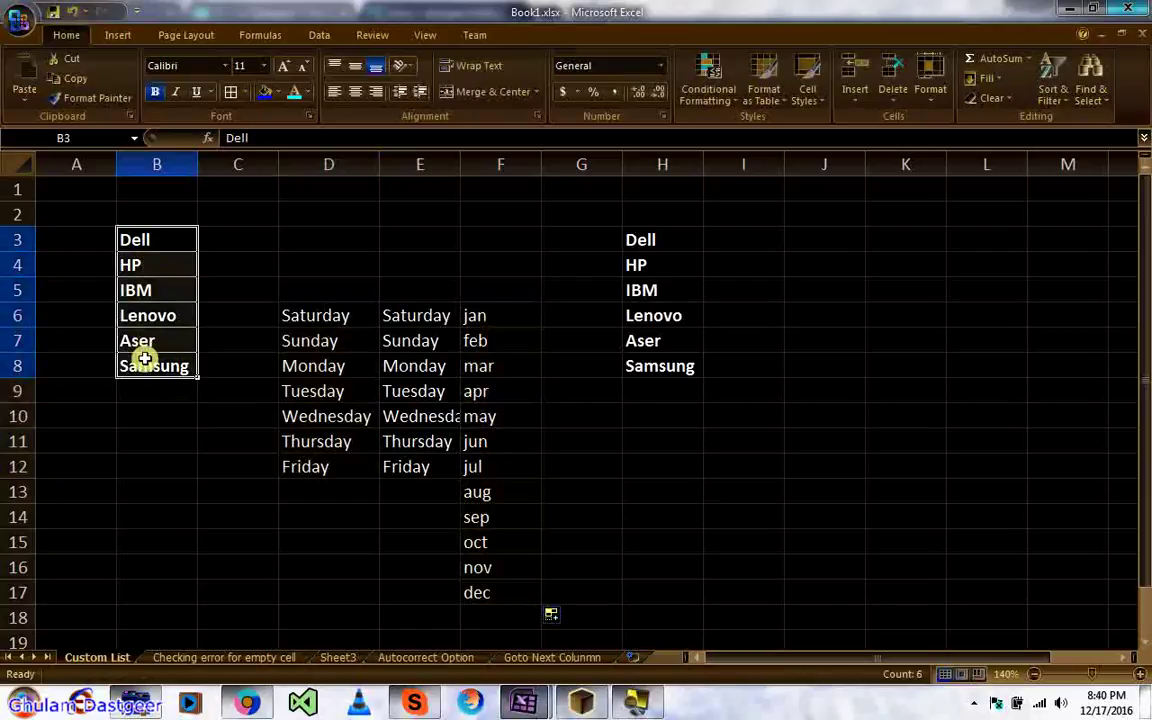
{"action": "left_click", "coordinate": [298, 314]}
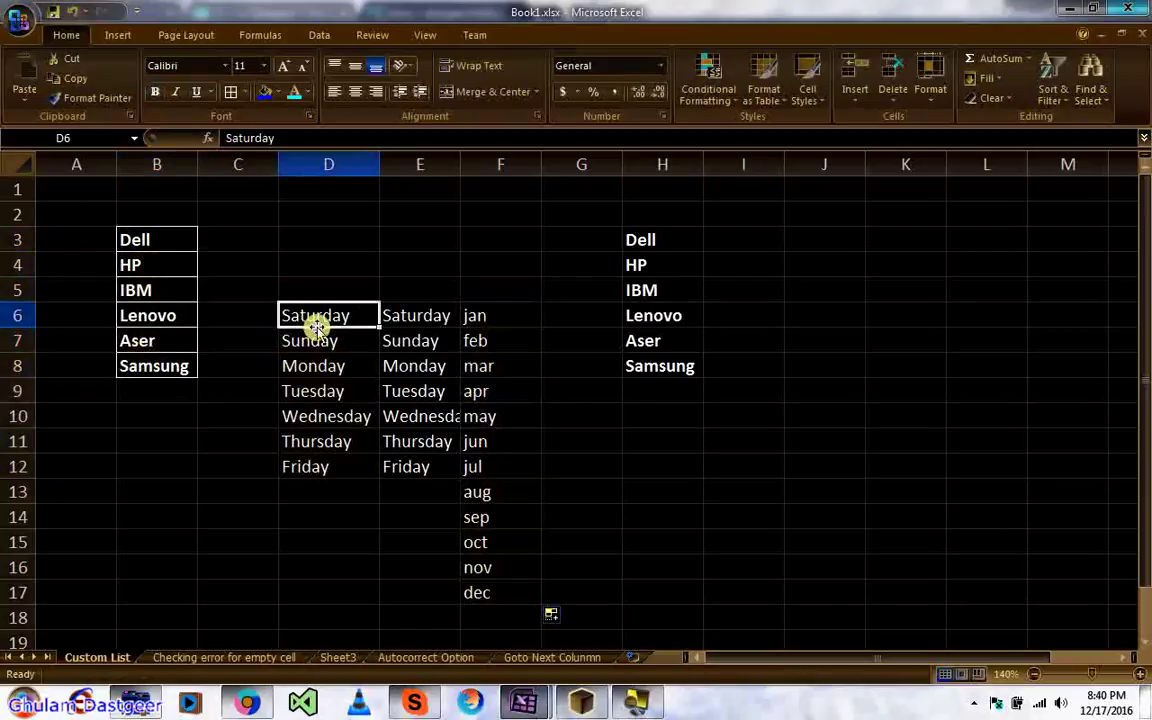
Step: Enter Dell, with a capital D, in cell J9
{"action": "left_click", "coordinate": [850, 400]}
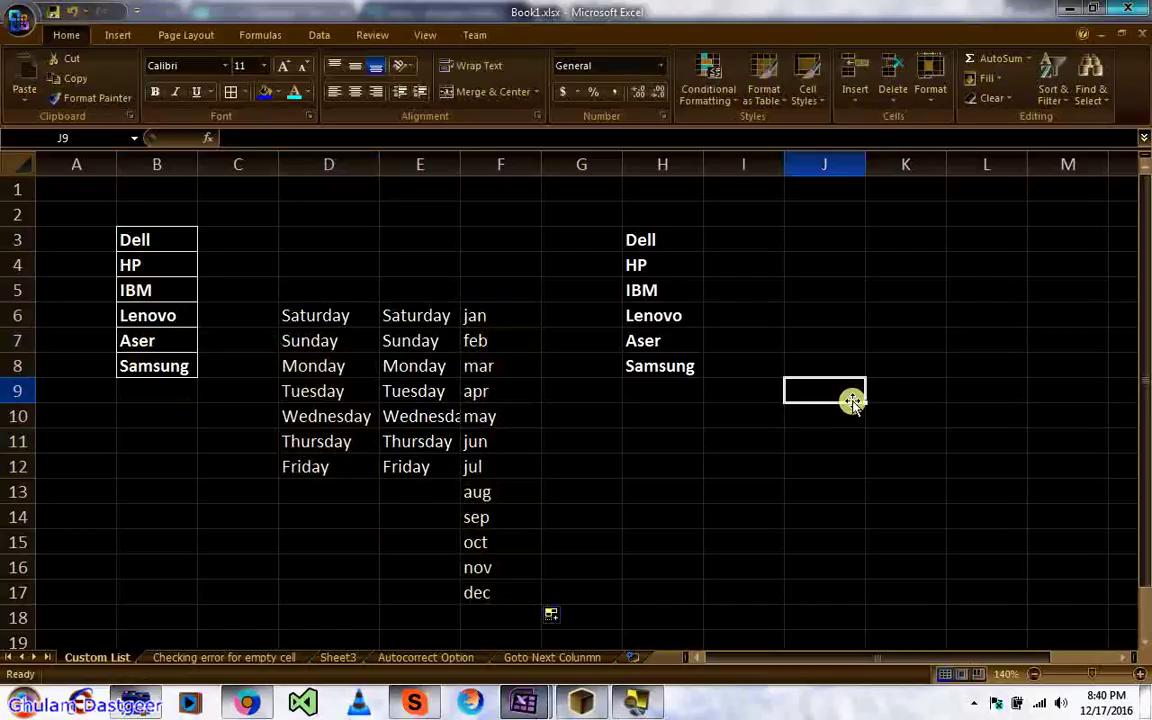
{"action": "type", "text": "dell"}
{"action": "key", "text": "Return"}
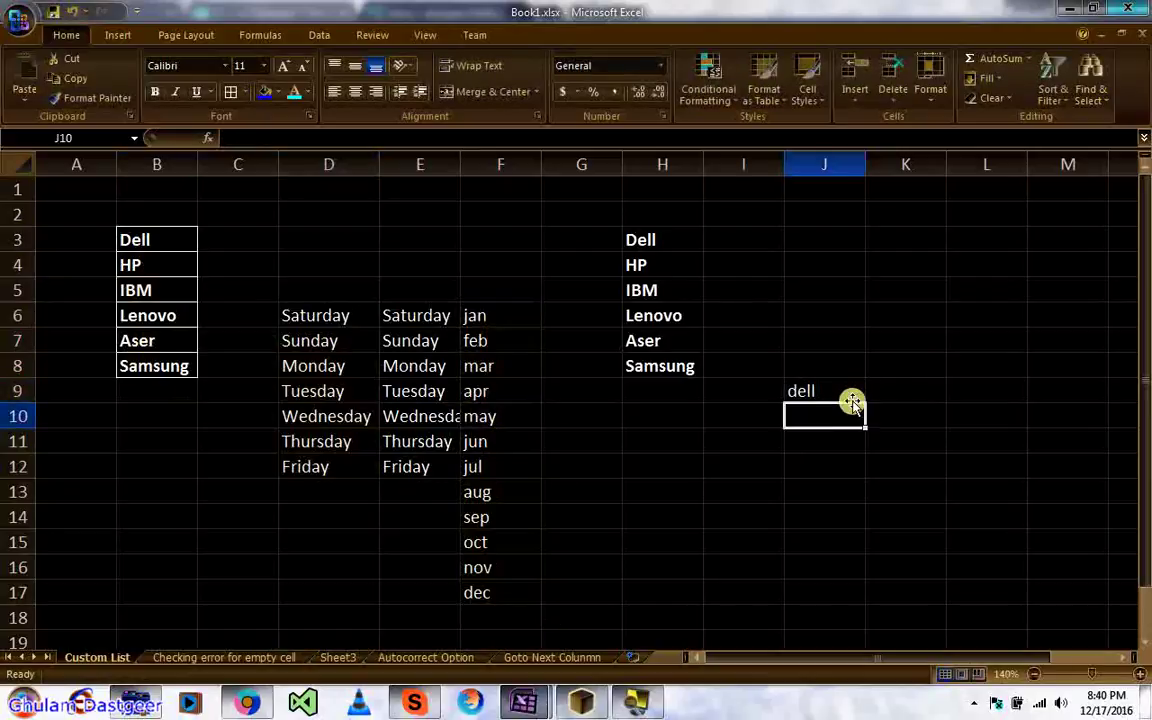
{"action": "left_click", "coordinate": [836, 392]}
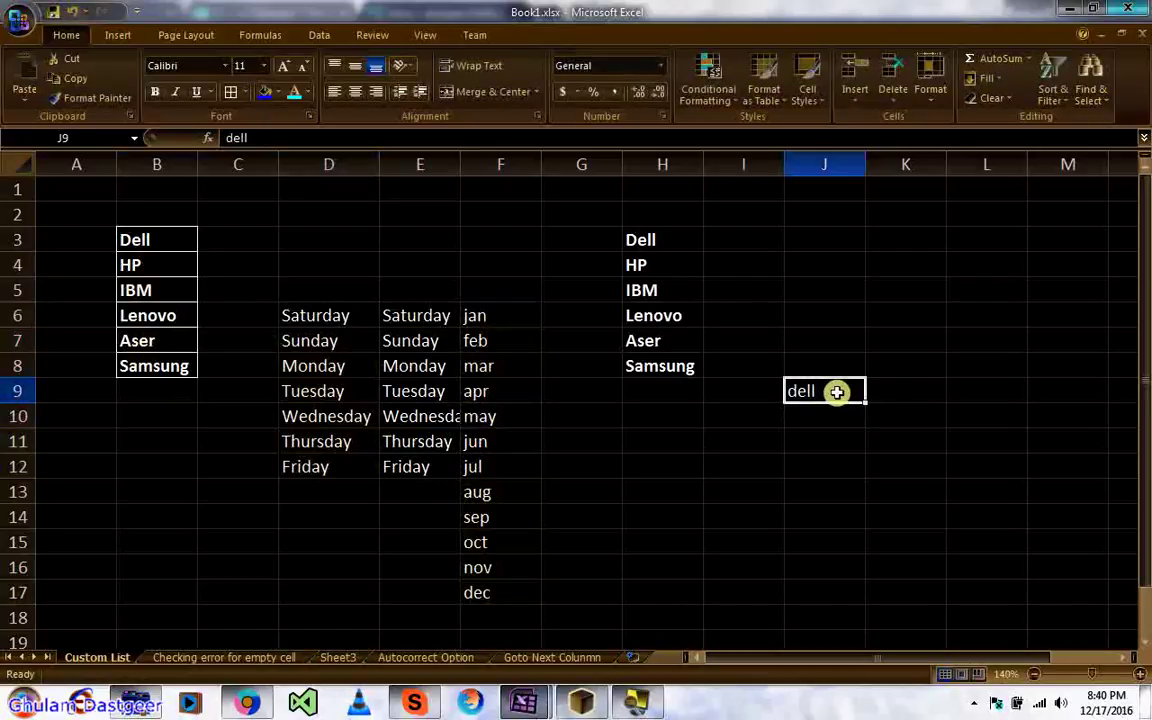
{"action": "type", "text": "Dell"}
{"action": "key", "text": "Return"}
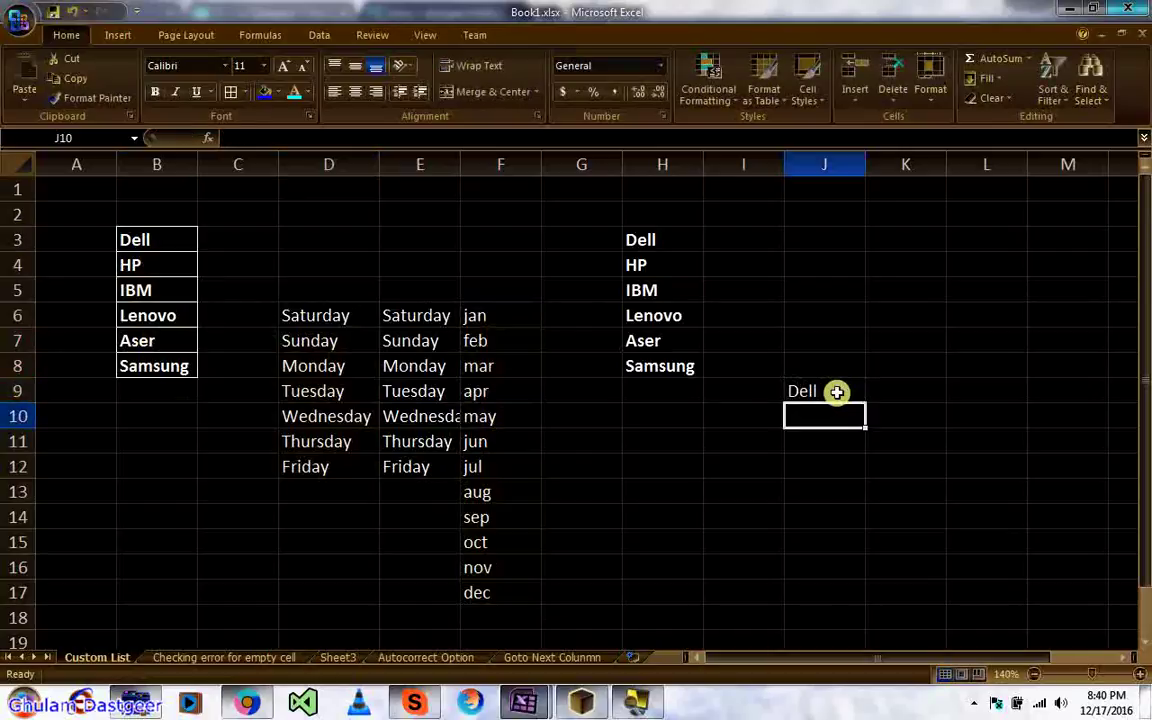
Step: AutoFill J9 down to J16 with Dell, HP, IBM, Lenovo, Aser, Samsung, Dell, HP
{"action": "left_click", "coordinate": [836, 392]}
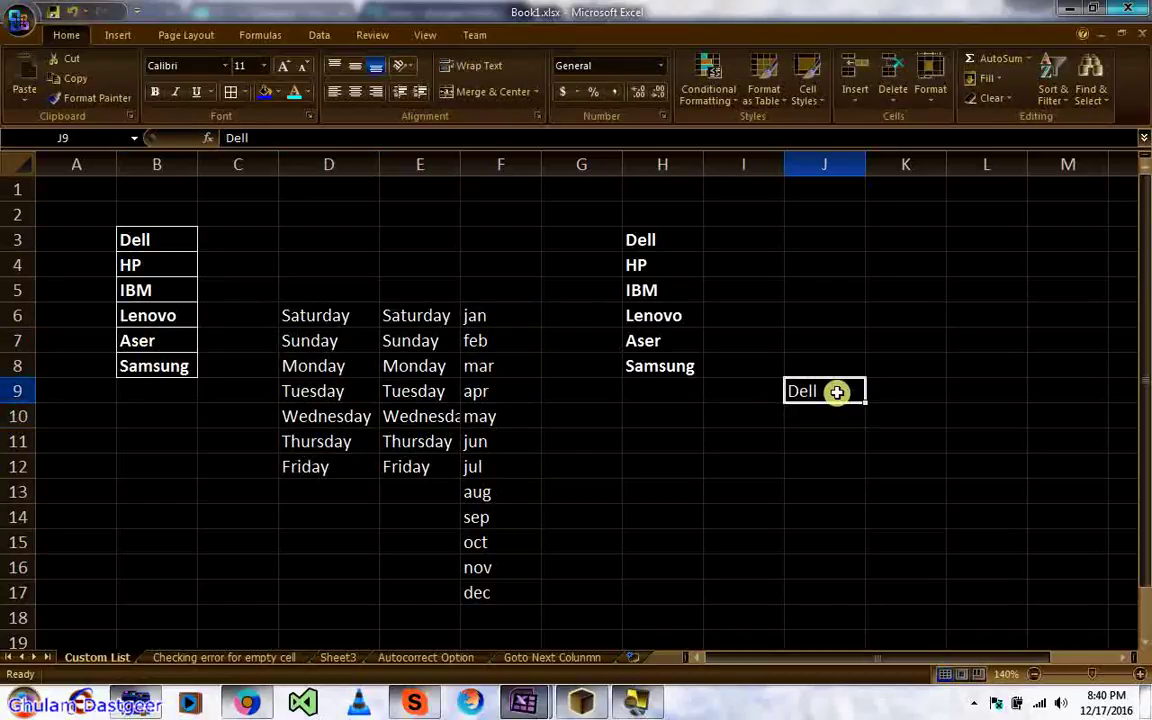
{"action": "left_click_drag", "start_coordinate": [863, 404], "coordinate": [863, 580]}
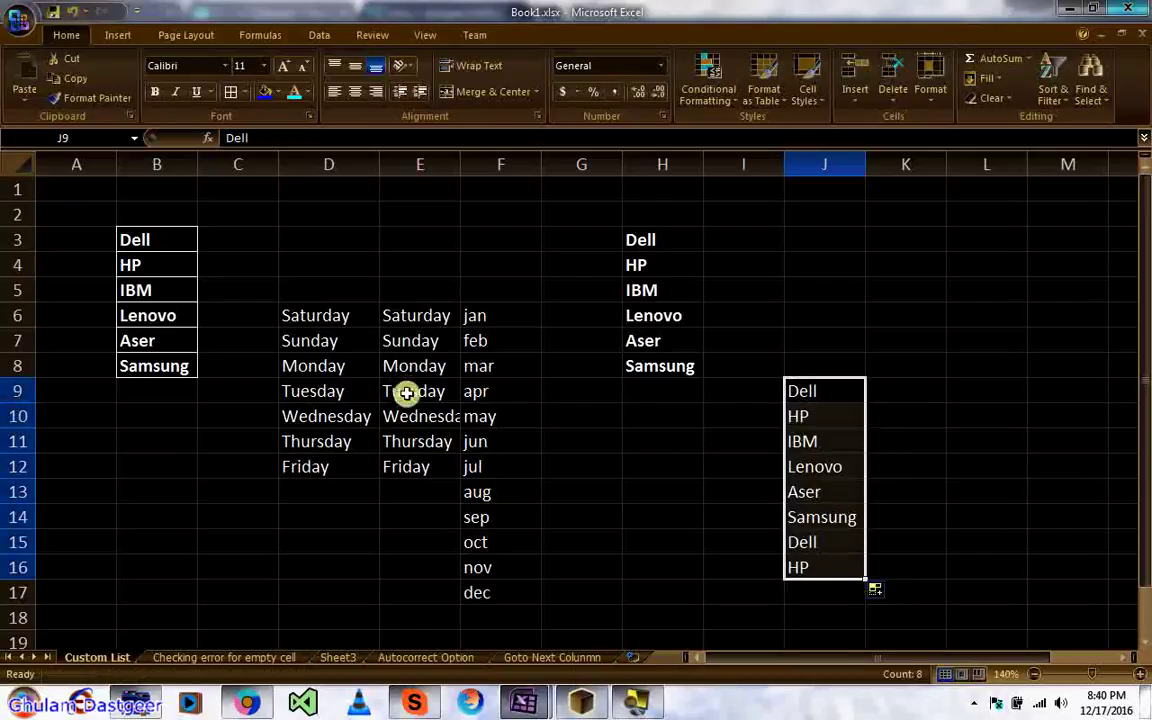
{"action": "left_click", "coordinate": [323, 330]}
{"action": "key", "text": "Down"}
{"action": "key", "text": "Down"}
{"action": "key", "text": "Down"}
{"action": "key", "text": "Down"}
{"action": "key", "text": "Down"}
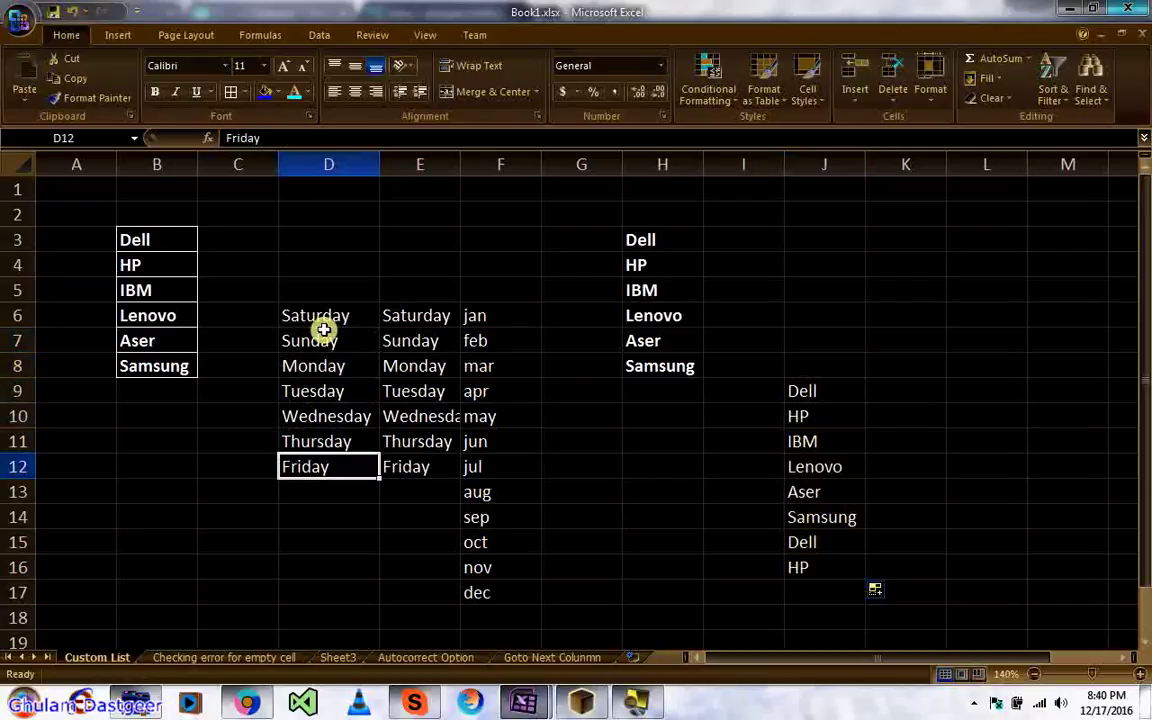
{"action": "left_click", "coordinate": [723, 396]}
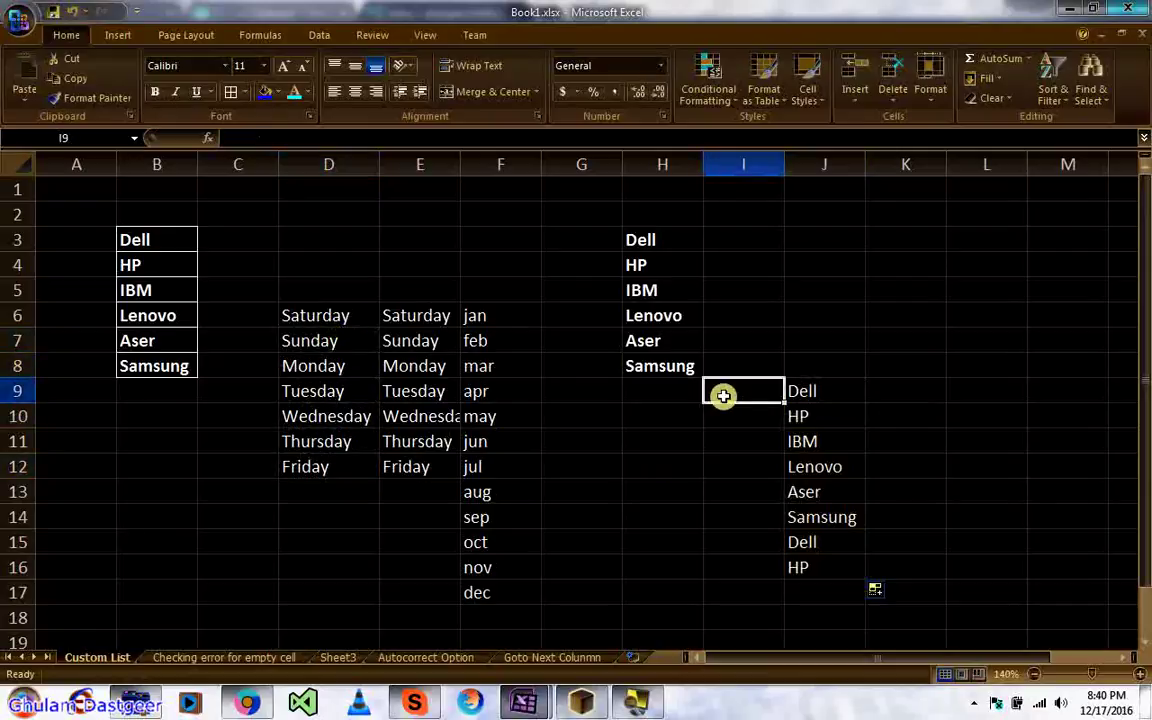
{"action": "left_click", "coordinate": [154, 242]}
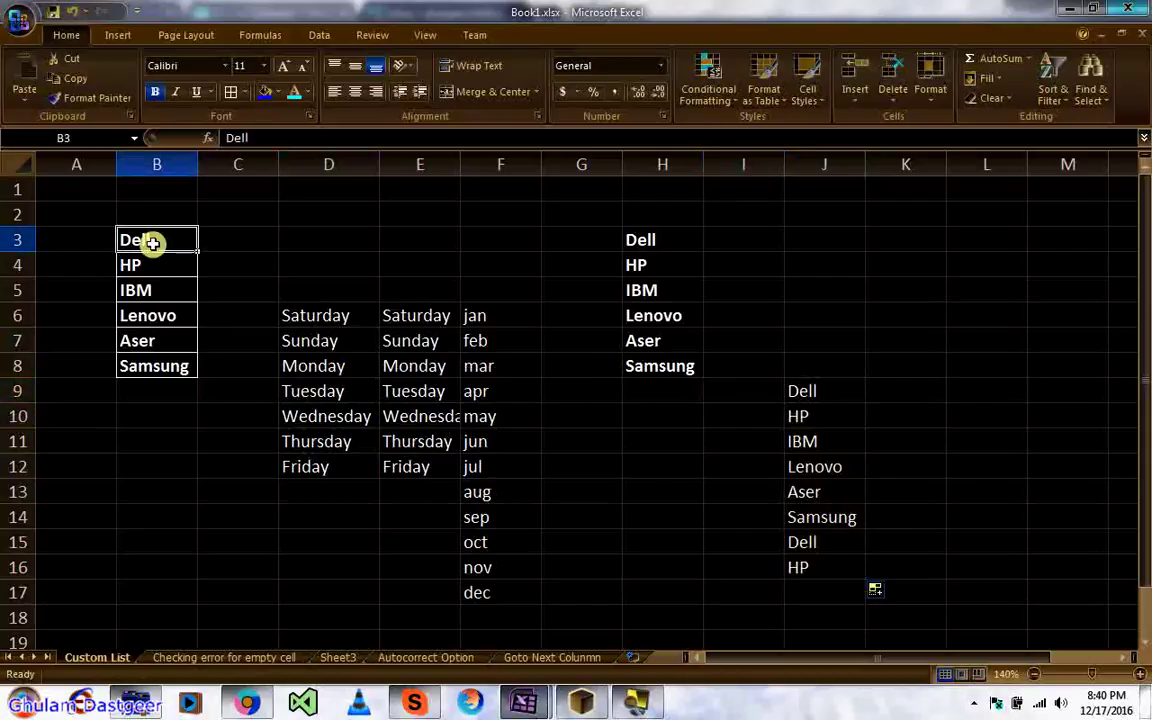
Step: Open Excel Options from the Office button and choose Edit Custom Lists on the Popular page
{"action": "left_click", "coordinate": [20, 34]}
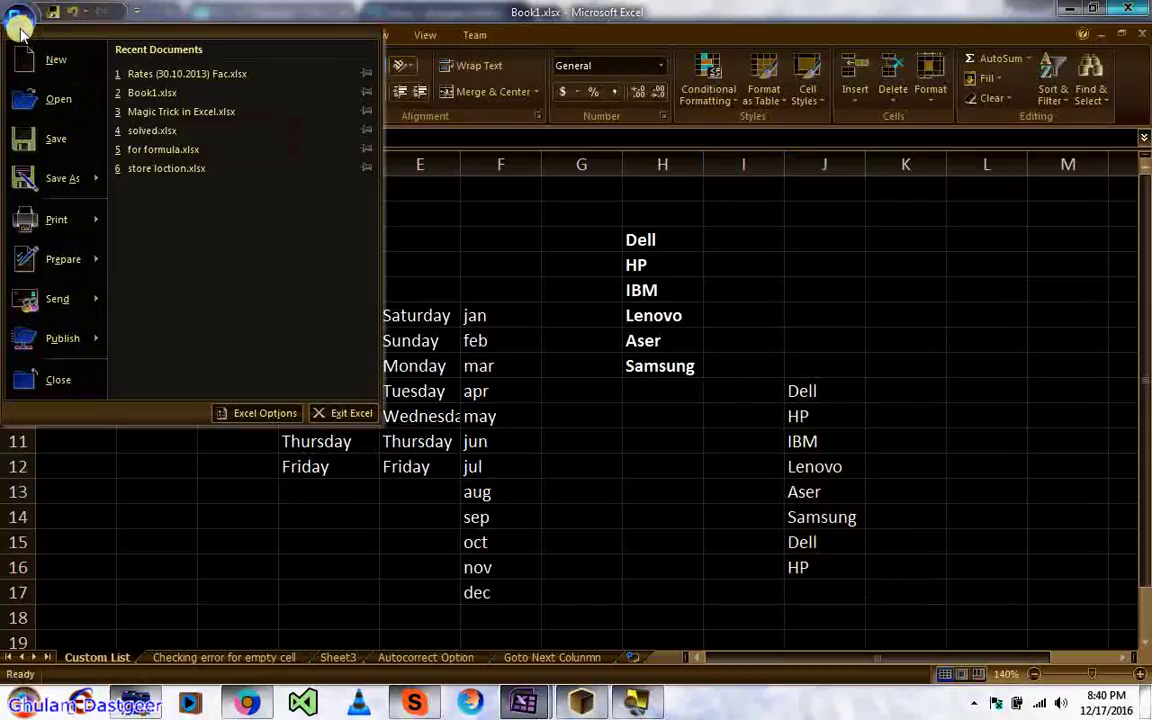
{"action": "left_click", "coordinate": [255, 410]}
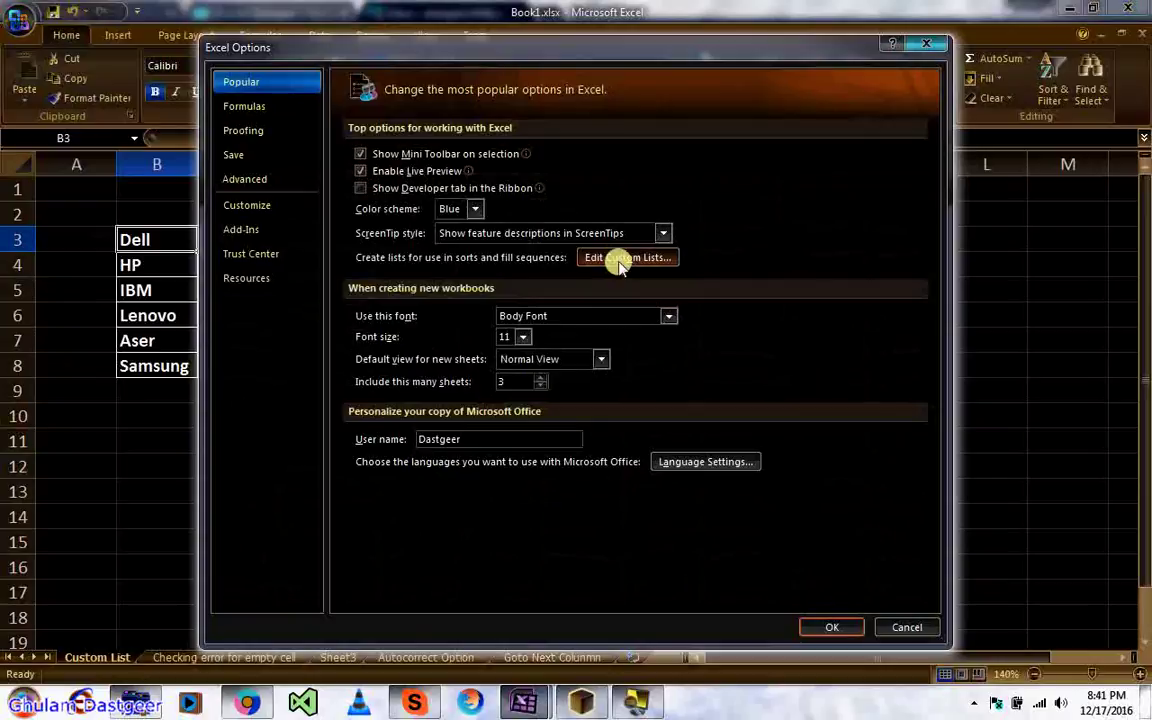
{"action": "left_click", "coordinate": [620, 258]}
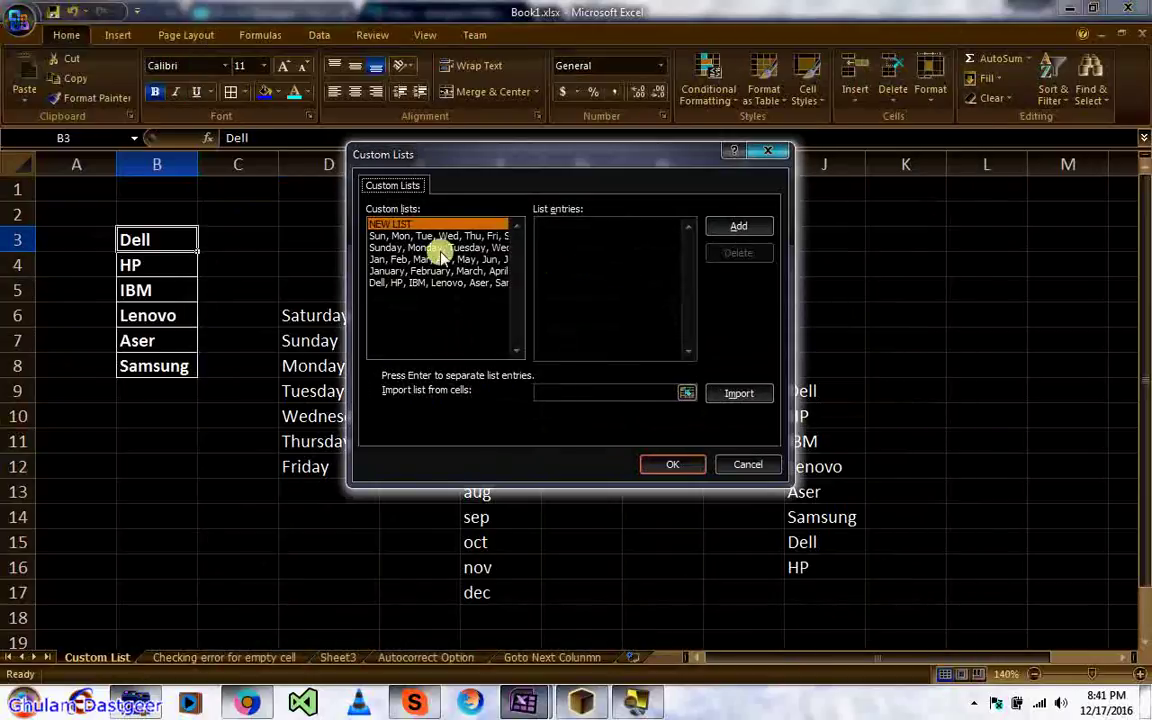
Step: Browse the custom lists, then delete the Dell, HP, IBM, Lenovo, Aser, Samsung list and confirm
{"action": "left_click", "coordinate": [424, 237]}
{"action": "key", "text": "Down"}
{"action": "key", "text": "Down"}
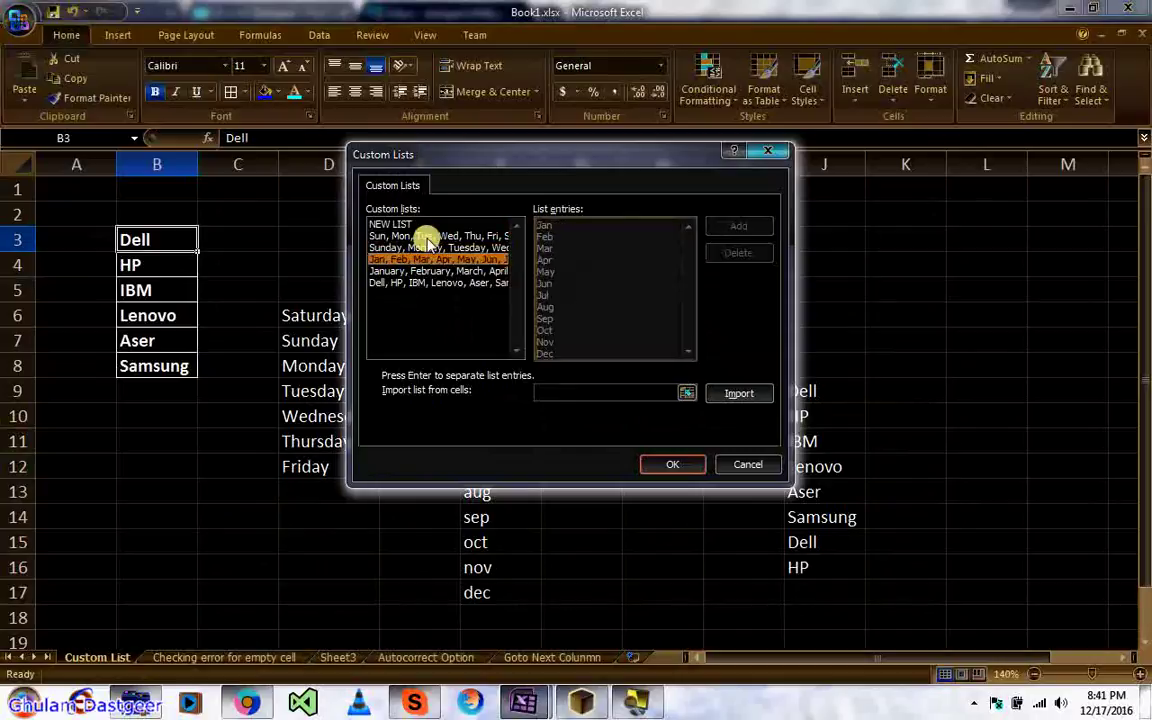
{"action": "key", "text": "Down"}
{"action": "key", "text": "Up"}
{"action": "key", "text": "Up"}
{"action": "key", "text": "Up"}
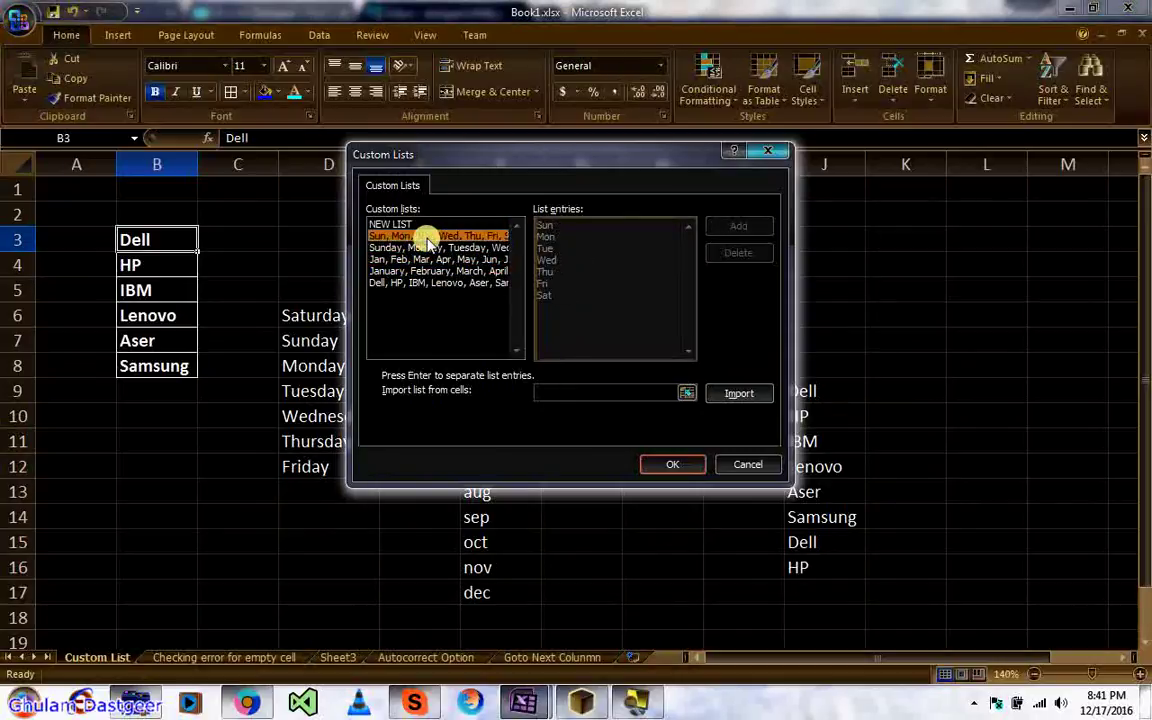
{"action": "key", "text": "Down"}
{"action": "key", "text": "Down"}
{"action": "key", "text": "Down"}
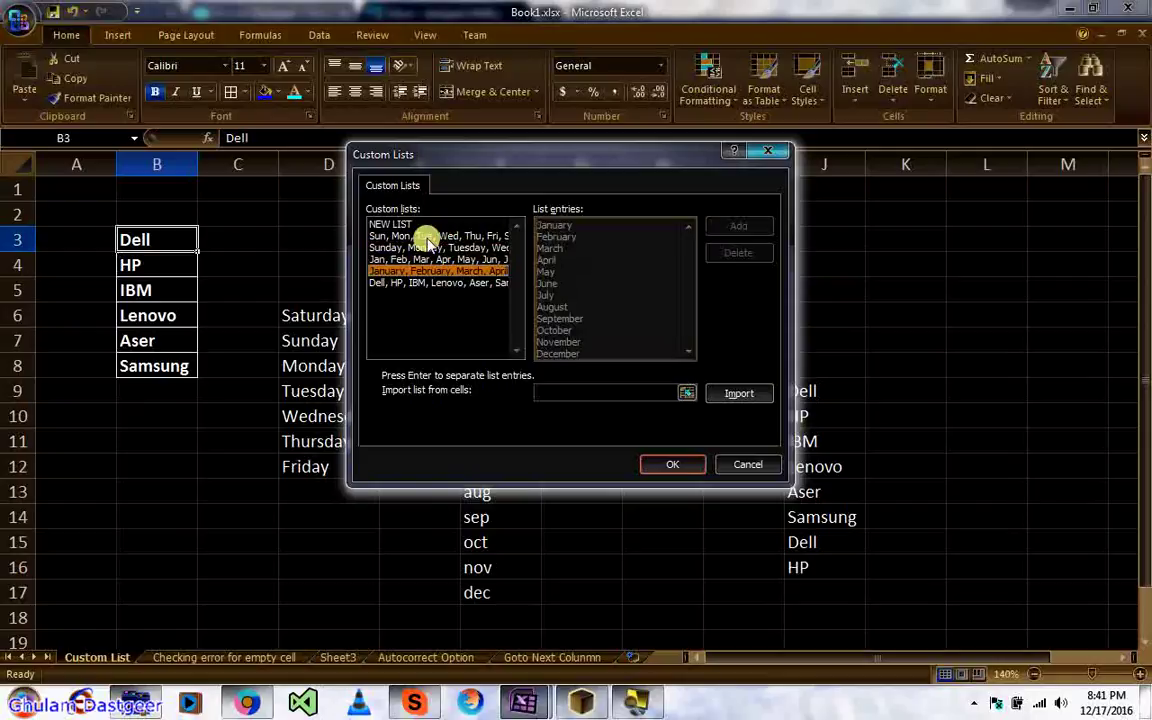
{"action": "key", "text": "Down"}
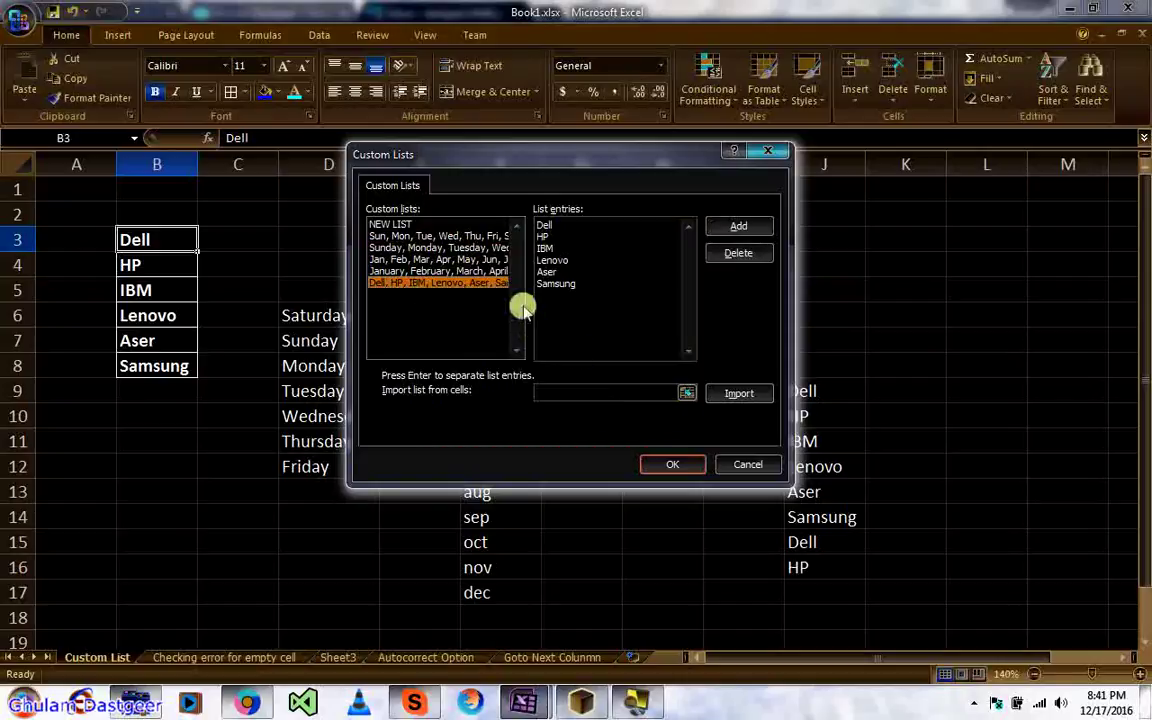
{"action": "left_click", "coordinate": [734, 255]}
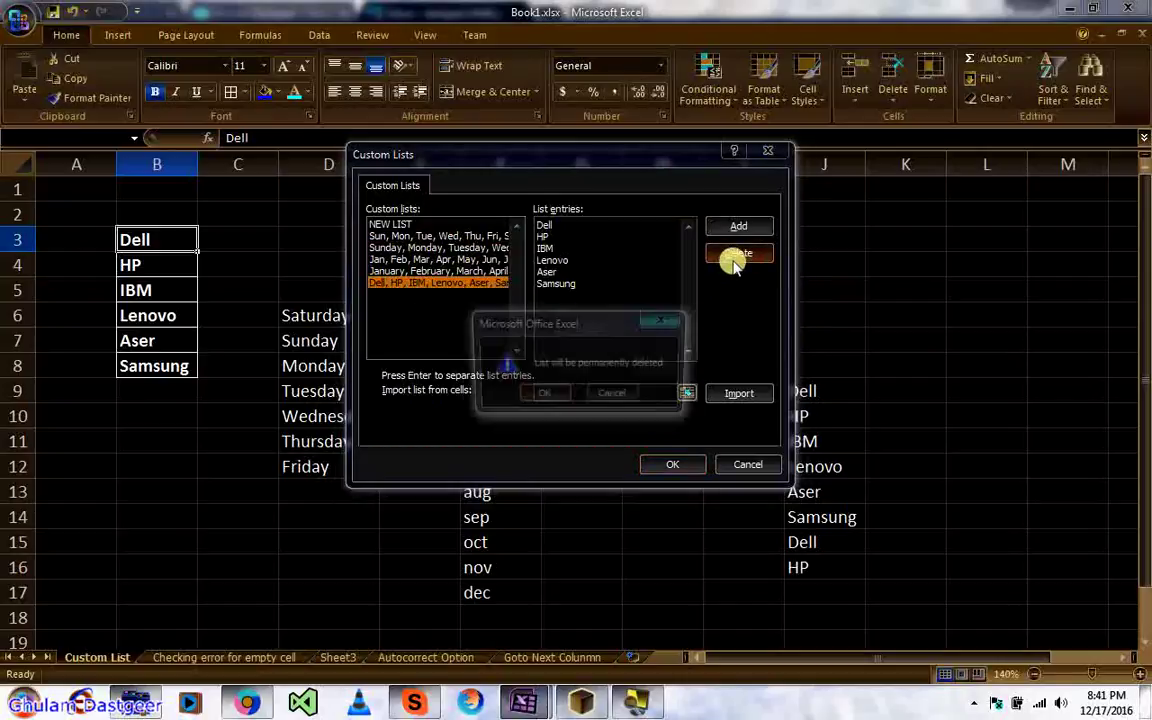
{"action": "left_click", "coordinate": [546, 394]}
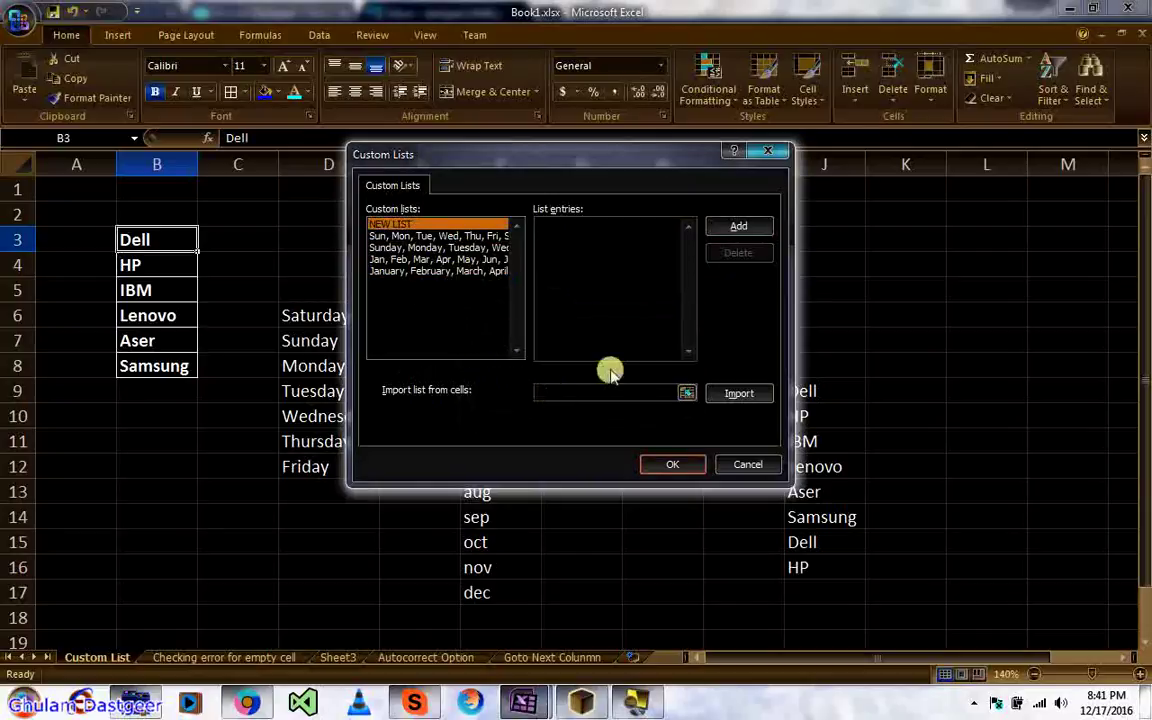
Step: Import $B$3:$B$8 as a new custom list and confirm with OK in both dialogs
{"action": "left_click", "coordinate": [685, 394]}
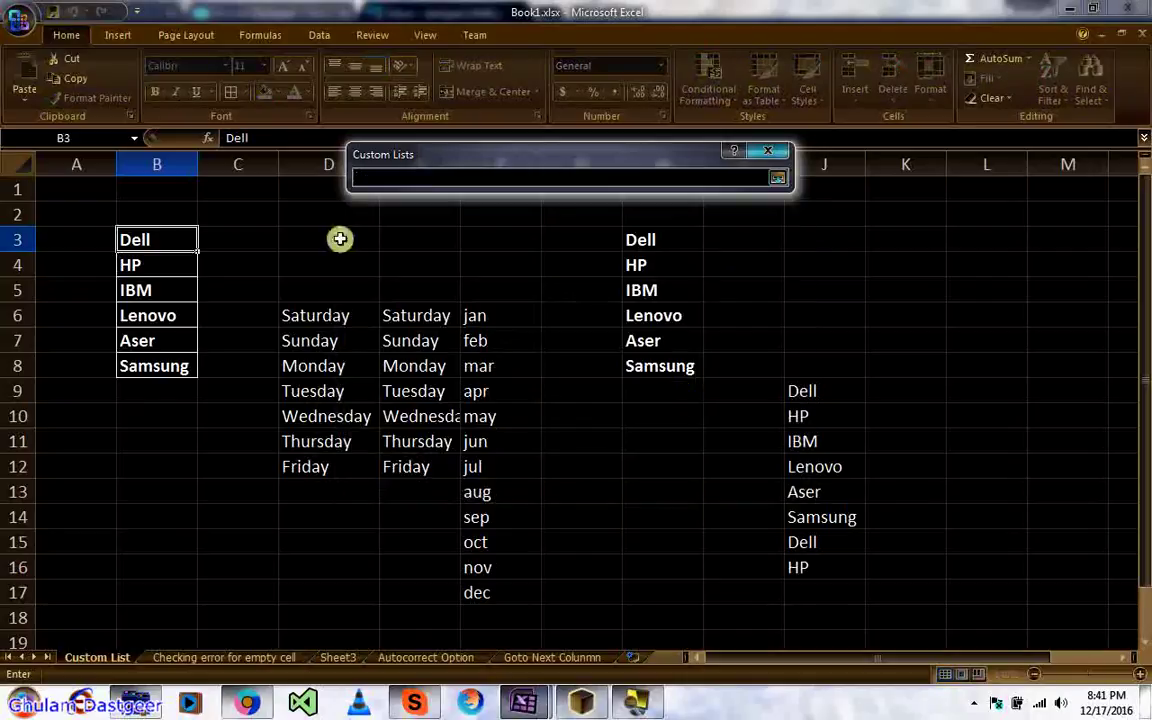
{"action": "left_click_drag", "start_coordinate": [159, 234], "coordinate": [157, 362]}
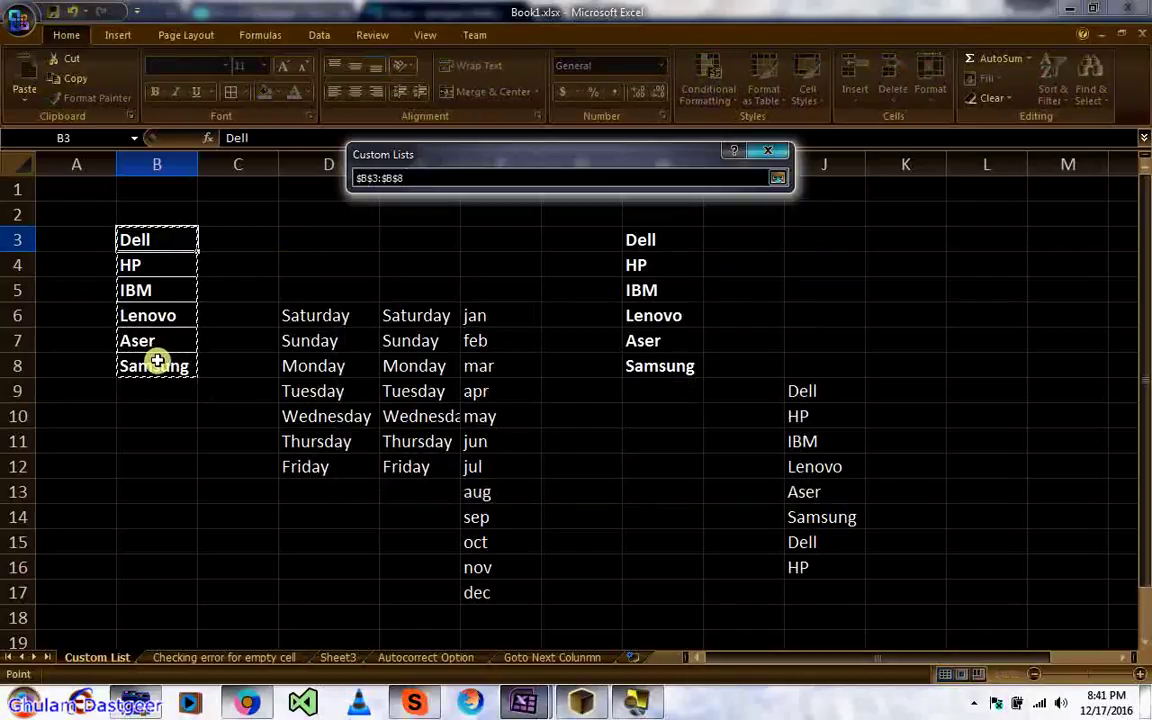
{"action": "left_click", "coordinate": [777, 178]}
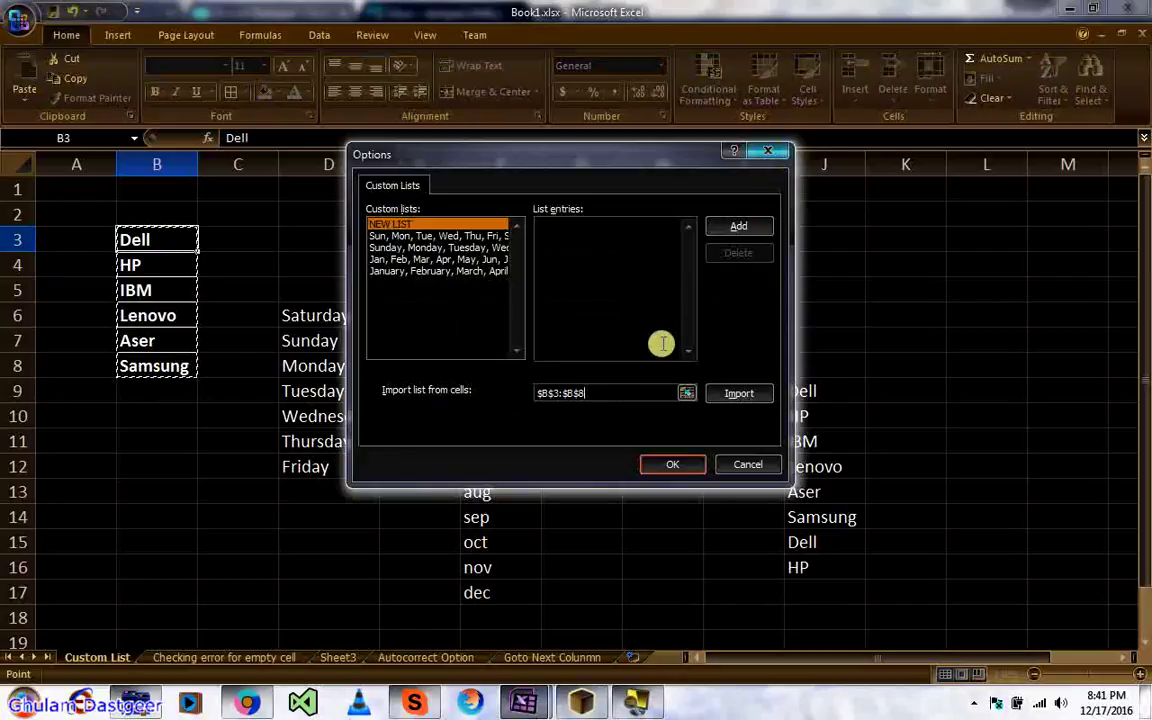
{"action": "left_click", "coordinate": [737, 394]}
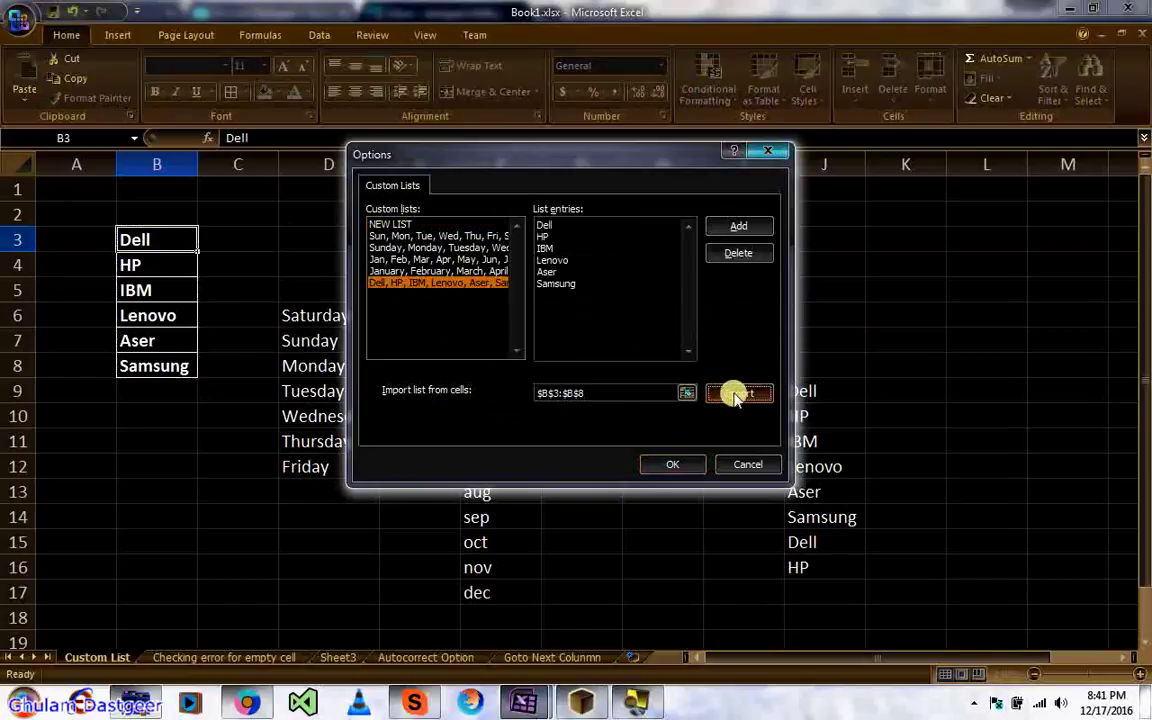
{"action": "left_click", "coordinate": [669, 466]}
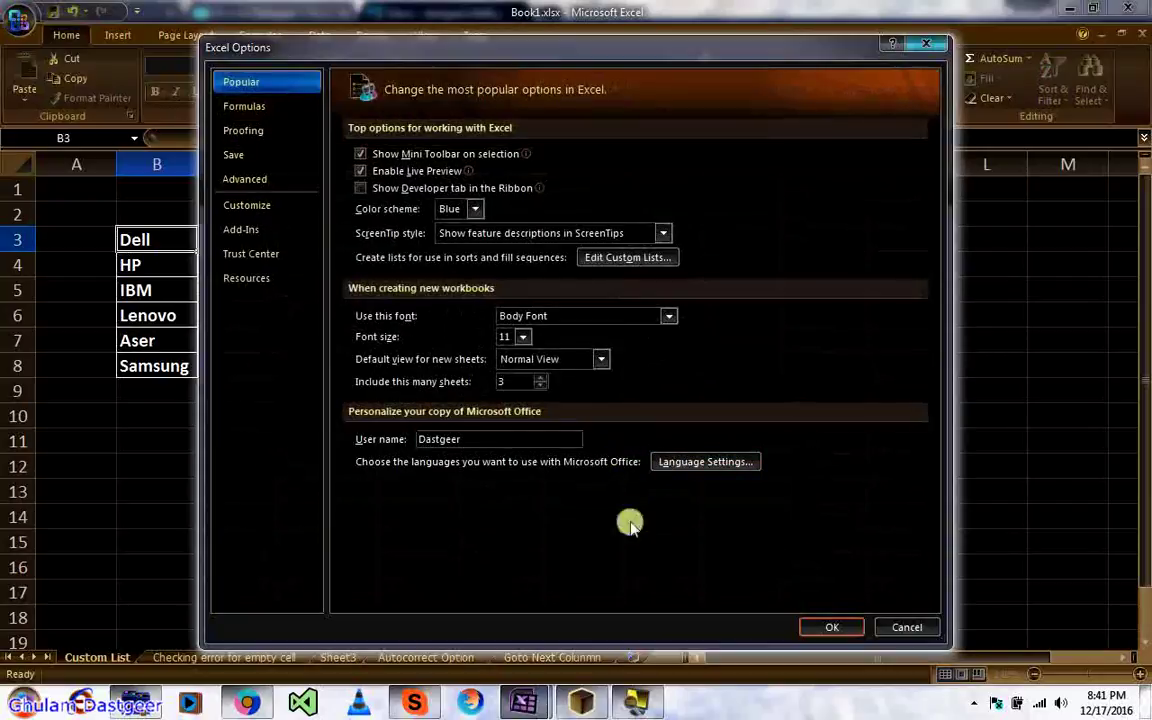
{"action": "left_click", "coordinate": [812, 624]}
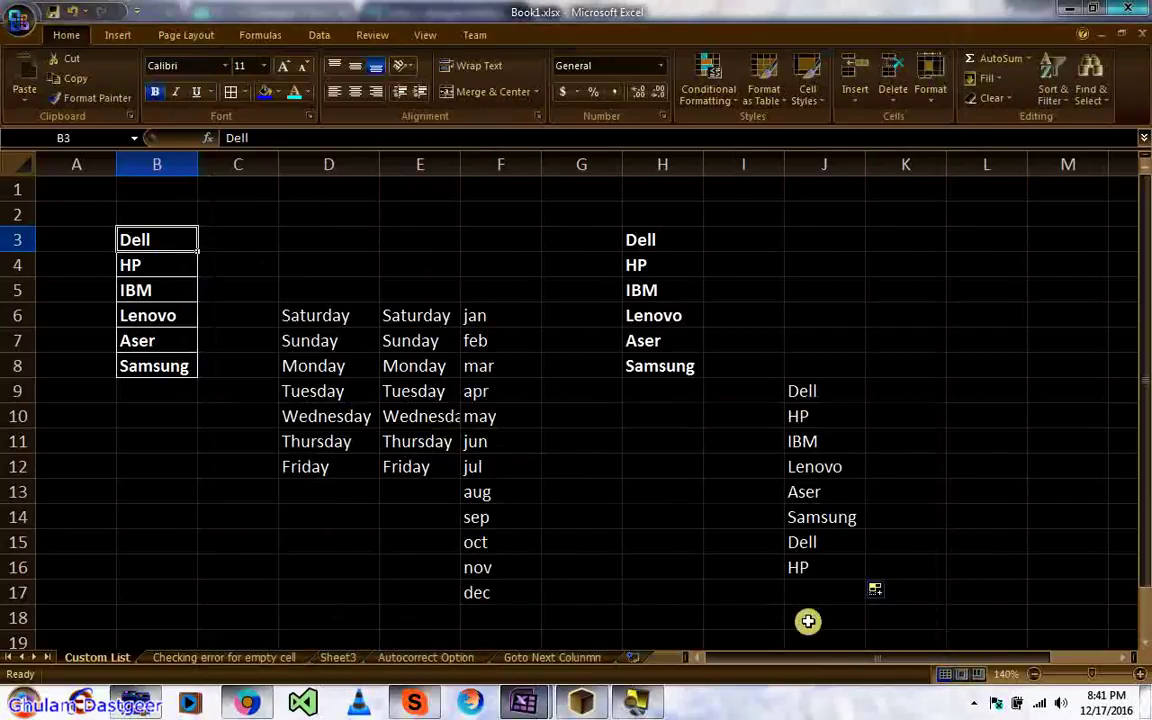
Step: Enter Dell in K5 using AutoComplete and fill the brand series down to K21
{"action": "left_click", "coordinate": [899, 296]}
{"action": "type", "text": "Dell"}
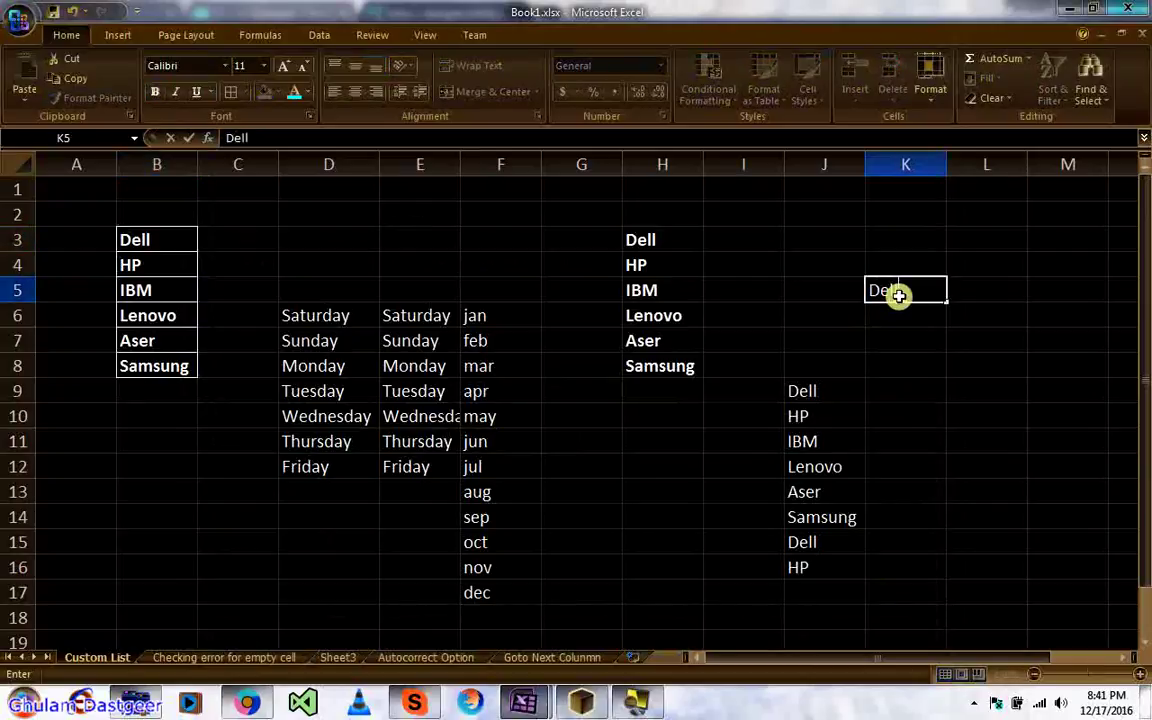
{"action": "key", "text": "Return"}
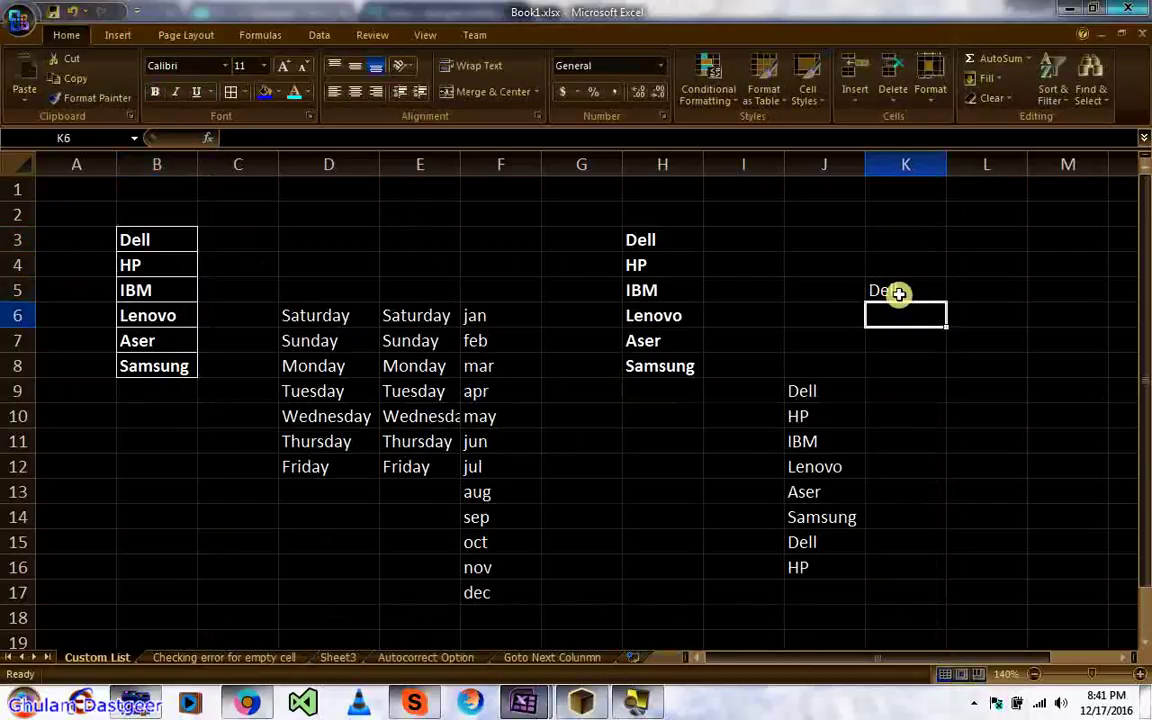
{"action": "double_click", "coordinate": [926, 293]}
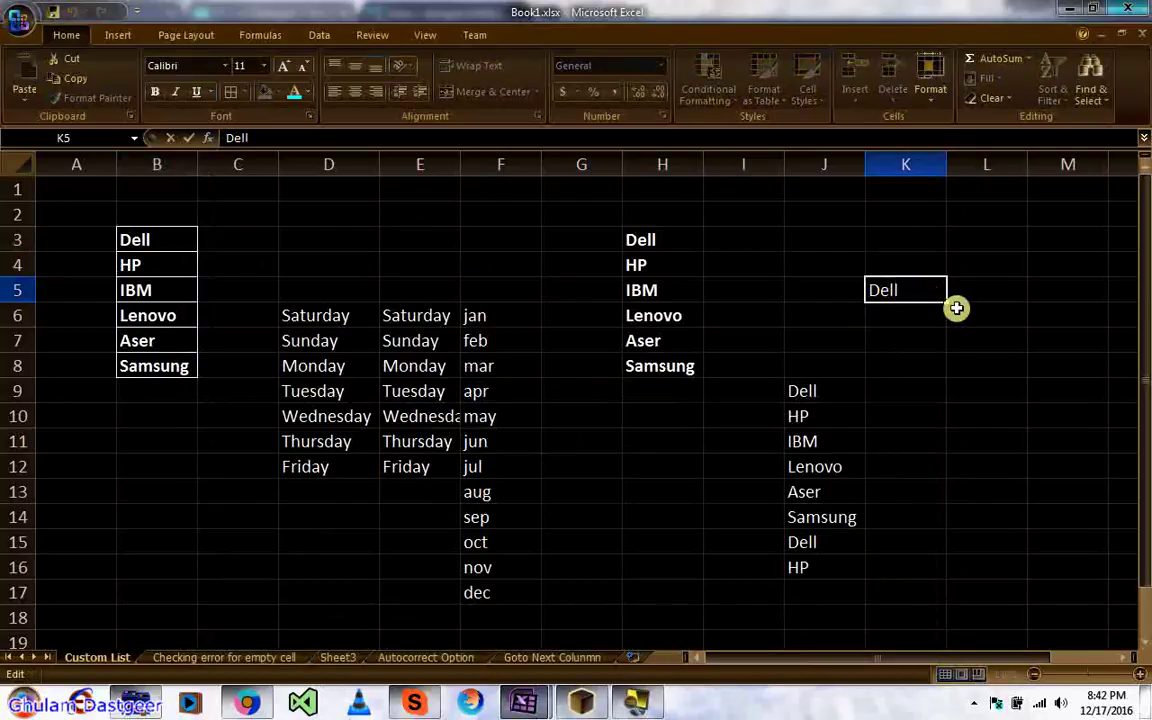
{"action": "left_click", "coordinate": [950, 306]}
{"action": "left_click", "coordinate": [911, 290]}
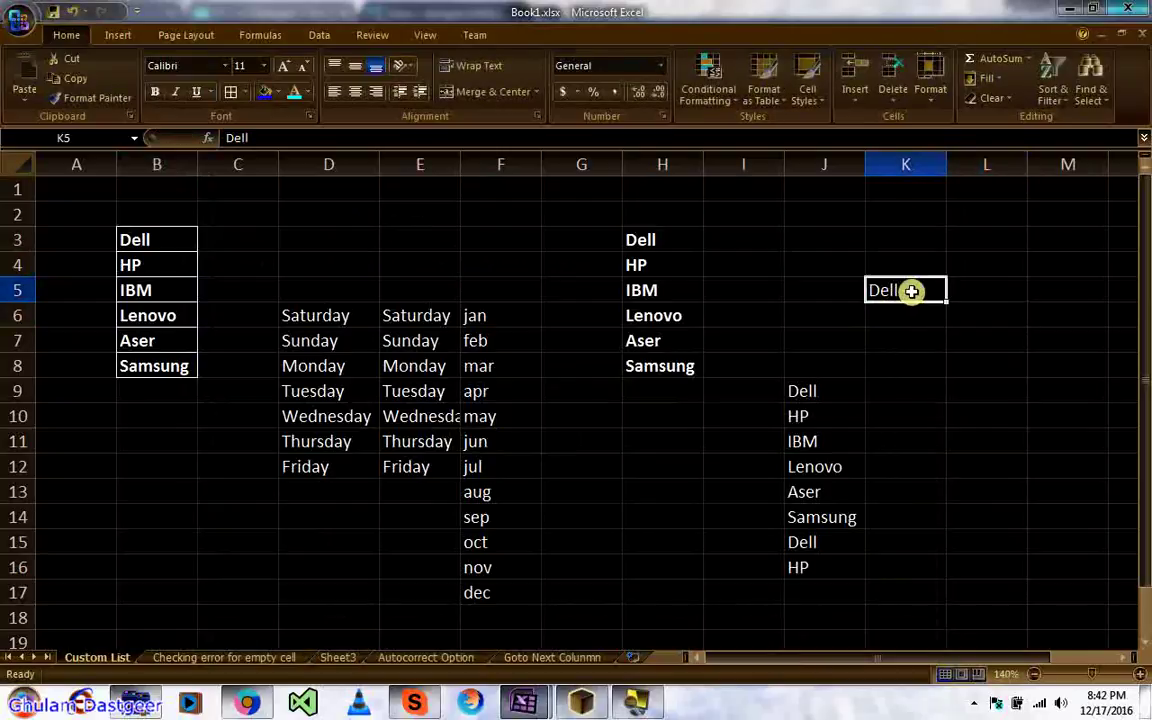
{"action": "left_click_drag", "start_coordinate": [946, 304], "coordinate": [950, 605]}
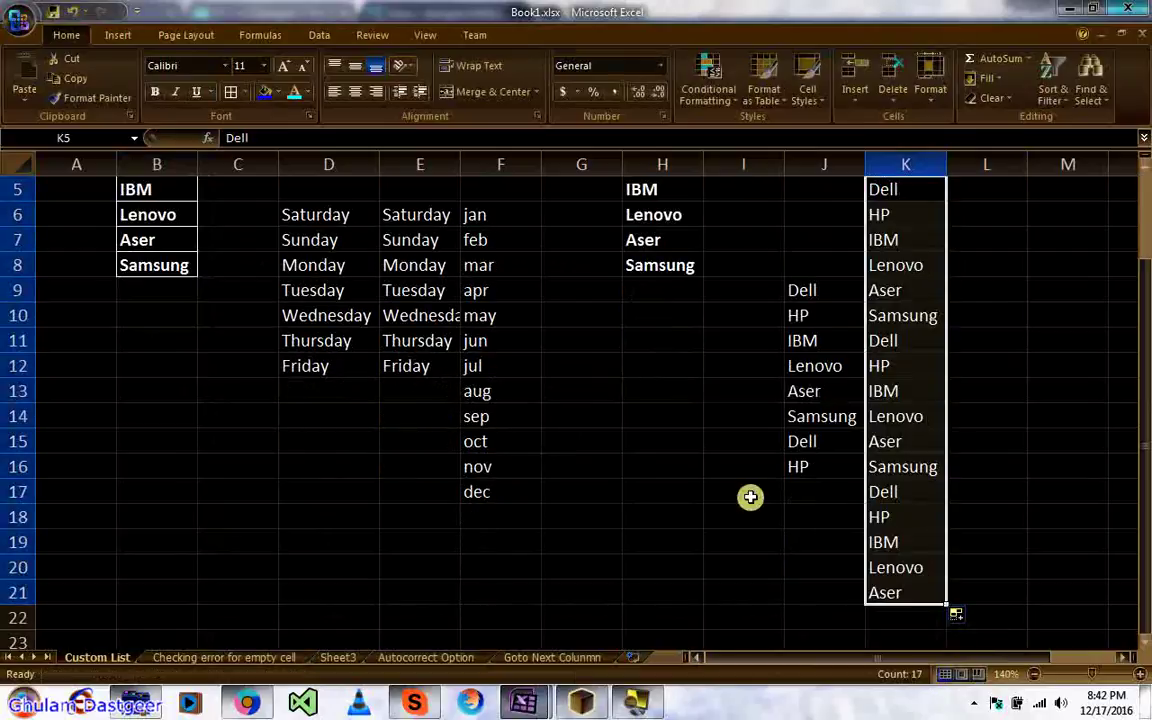
{"action": "left_click", "coordinate": [497, 346]}
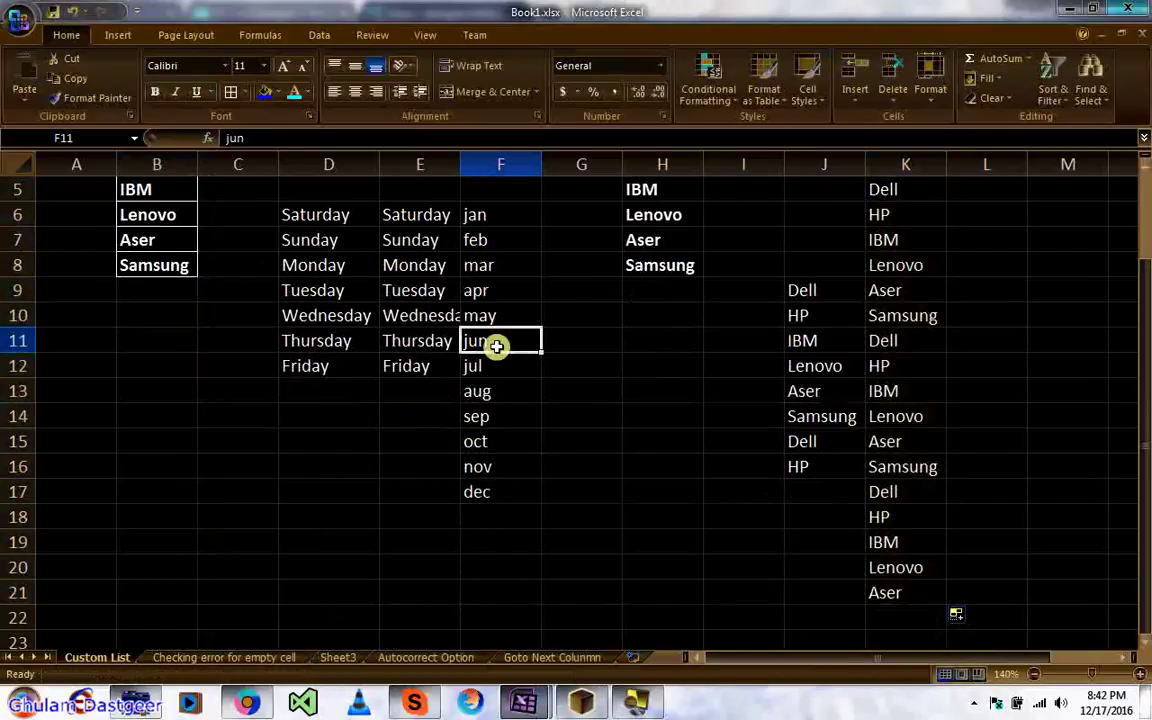
{"action": "key", "text": "ctrl+Up"}
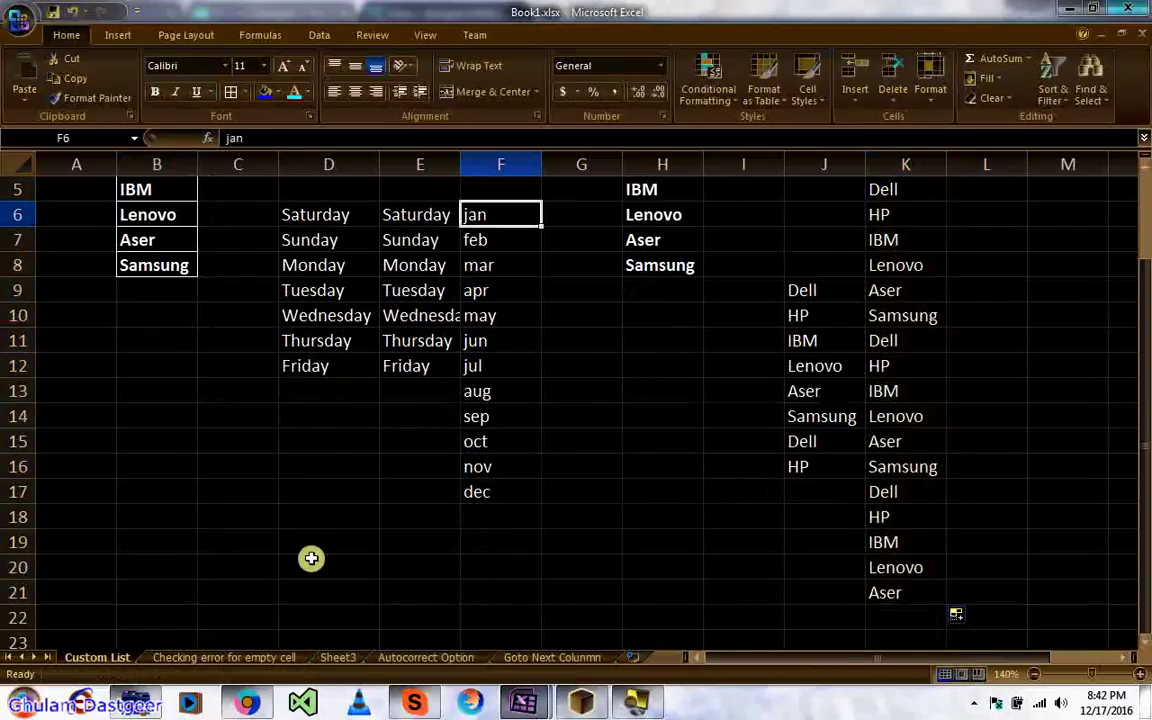
Step: Browse the Name and Values columns on the Checking error for empty cell sheet
{"action": "left_click", "coordinate": [231, 657]}
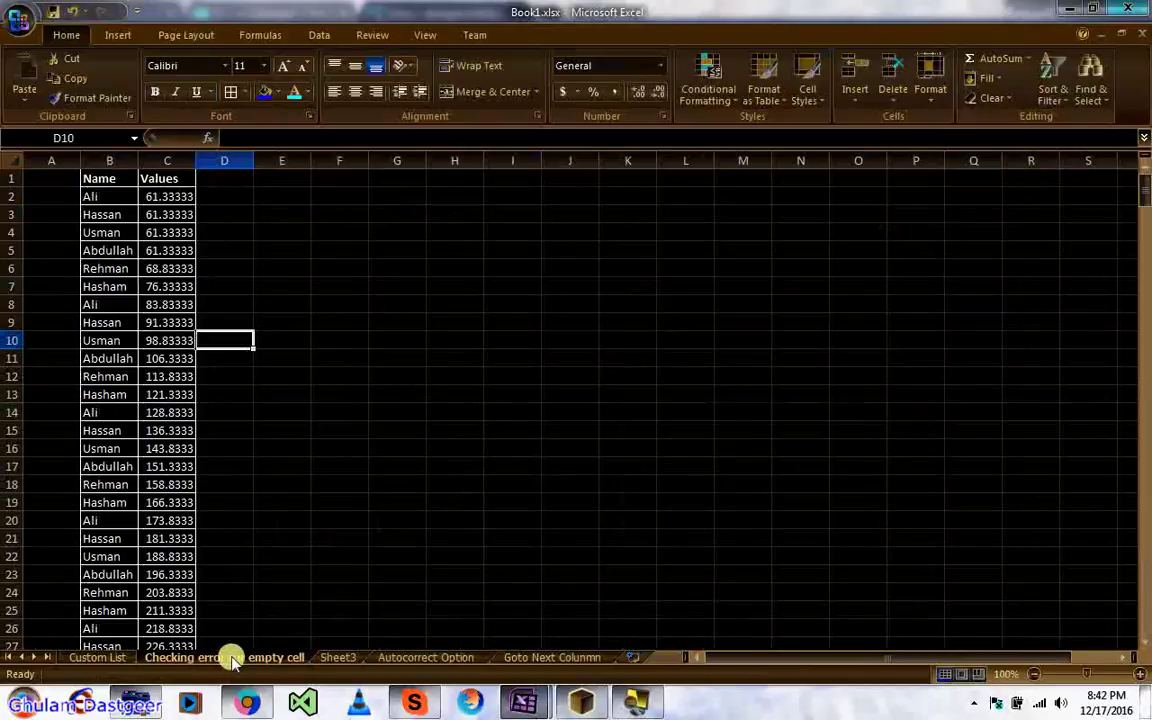
{"action": "left_click", "coordinate": [132, 407]}
{"action": "key", "text": "ctrl+Up"}
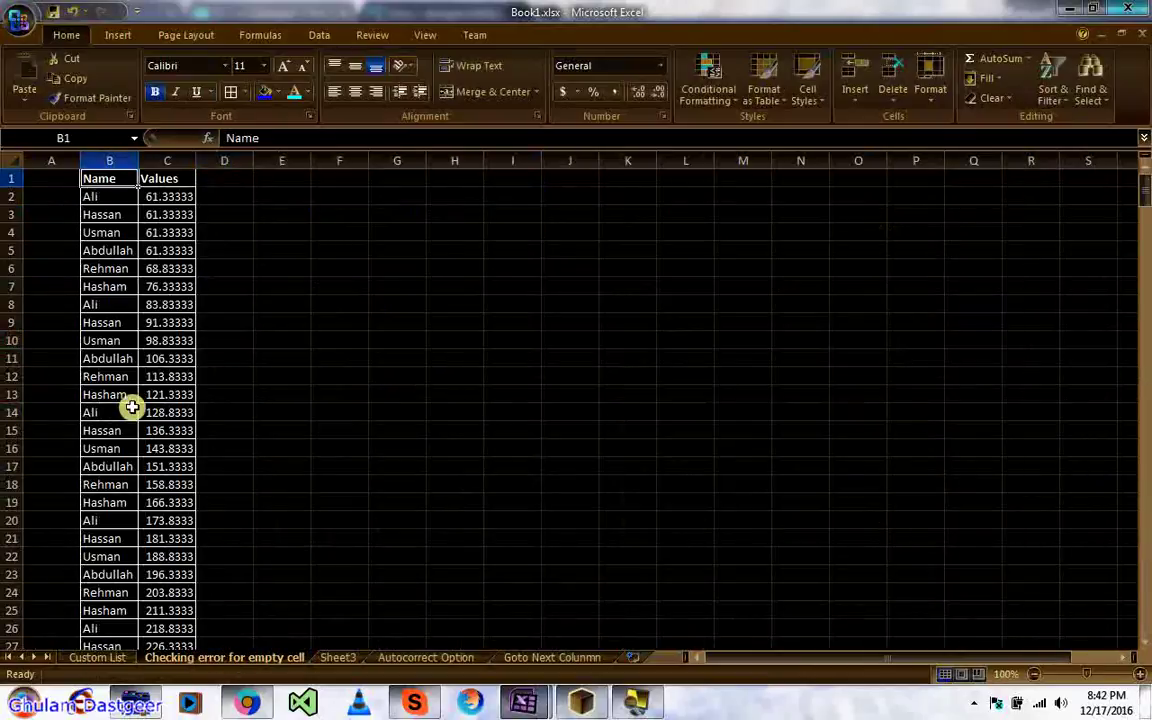
{"action": "key", "text": "Down"}
{"action": "key", "text": "Right"}
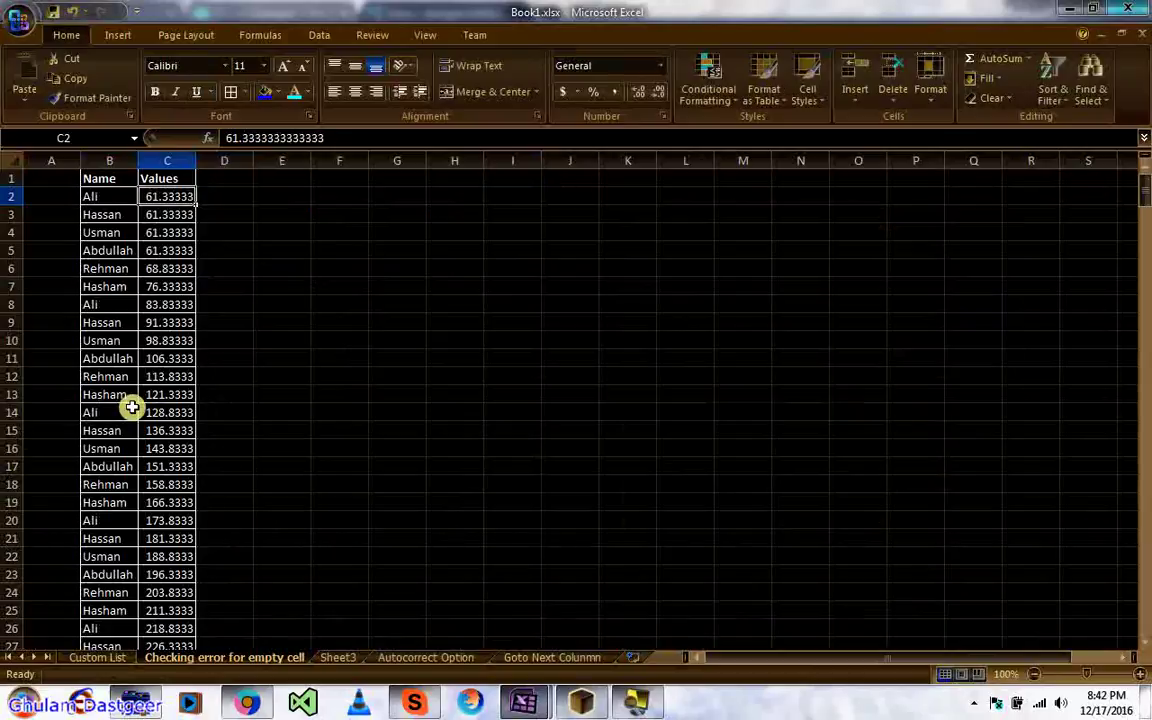
{"action": "key", "text": "ctrl+Down"}
{"action": "key", "text": "Up"}
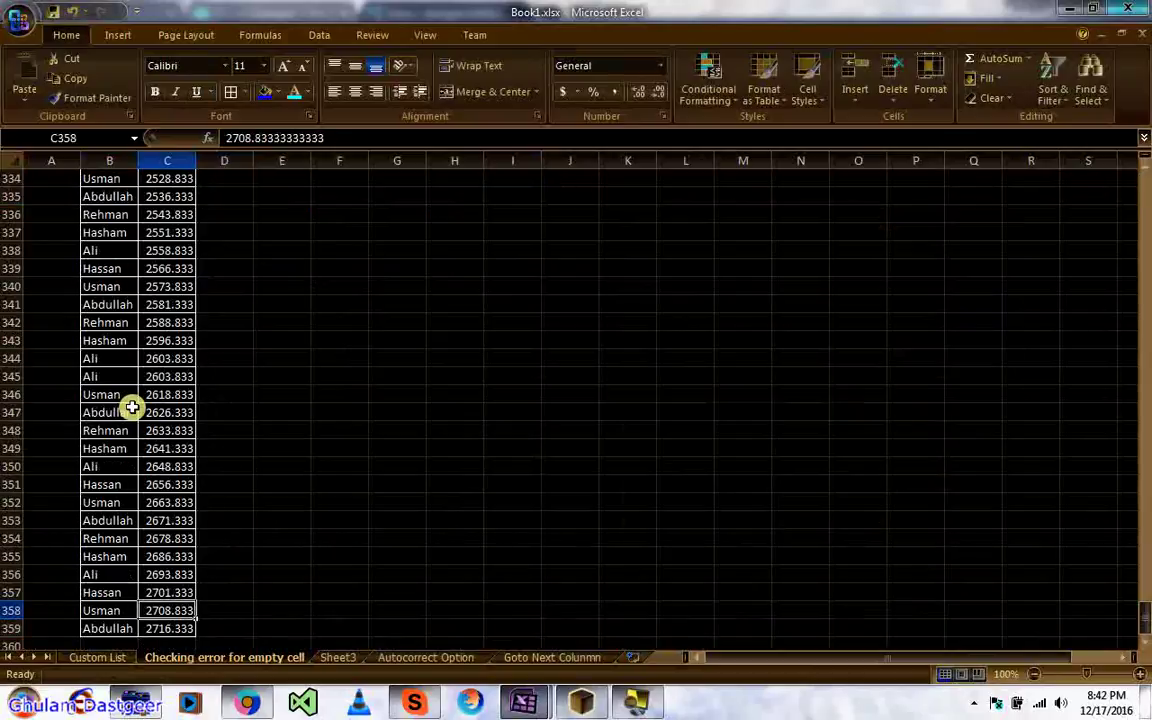
{"action": "key", "text": "ctrl+Up"}
{"action": "key", "text": "Down"}
{"action": "key", "text": "Down"}
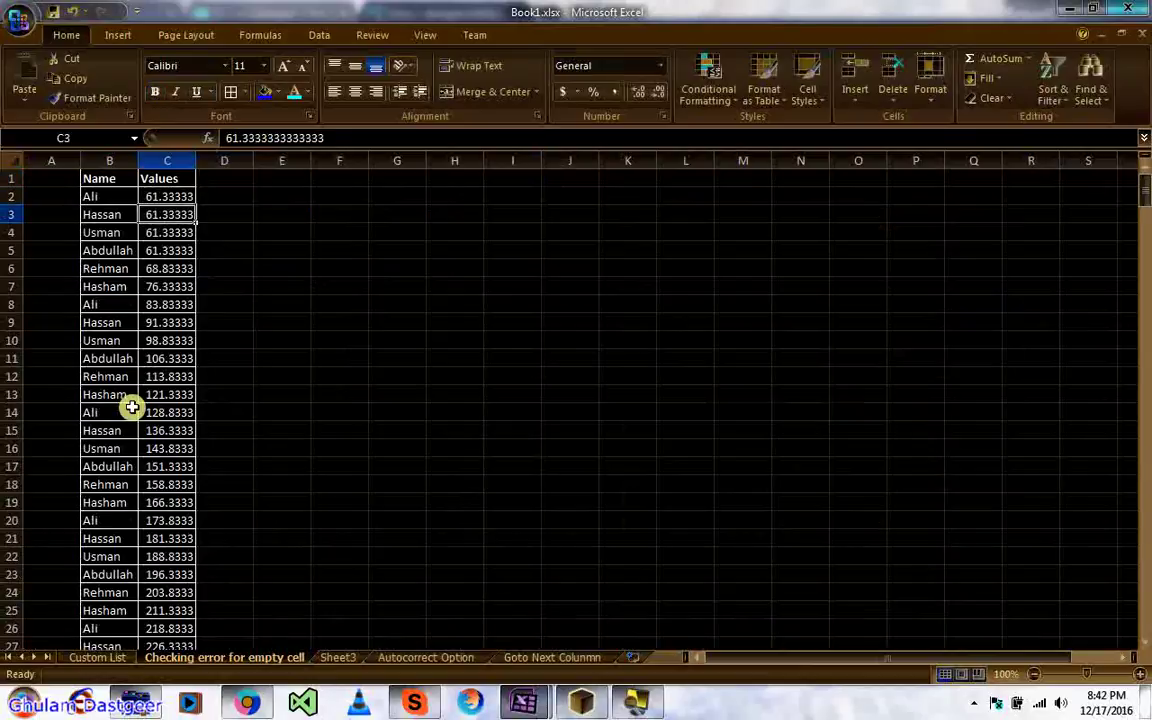
Step: Inspect the SUMIF totals in C2 and C3 on Sheet3
{"action": "left_click", "coordinate": [334, 656]}
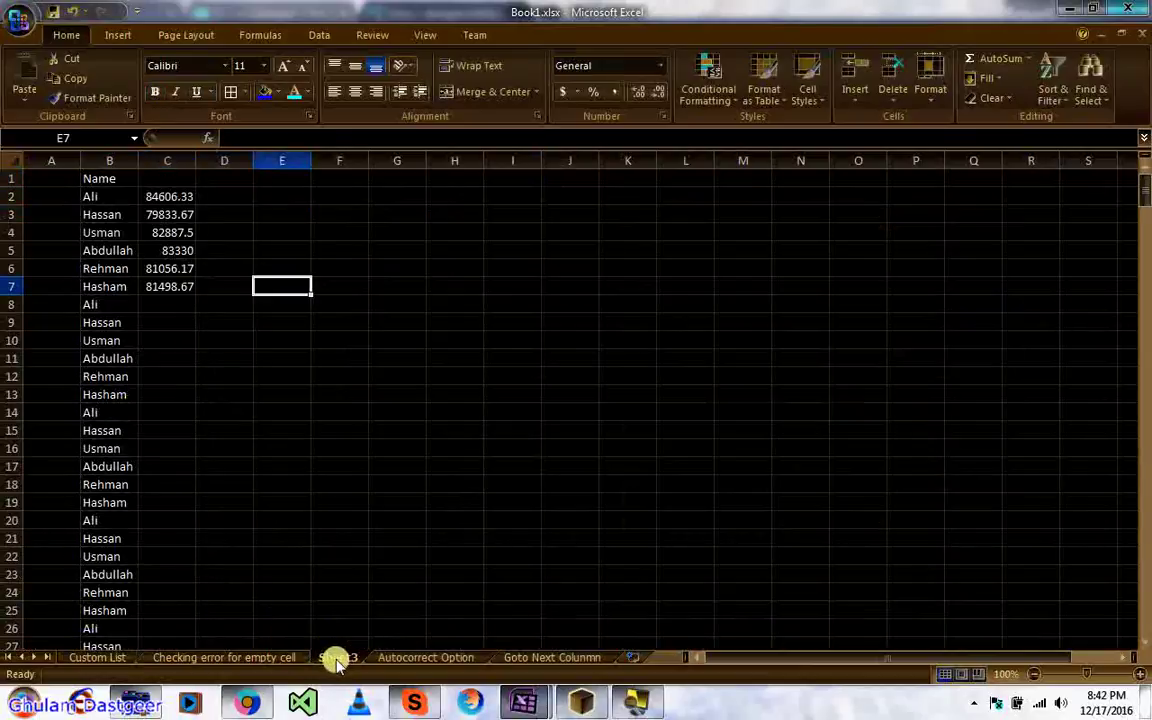
{"action": "left_click", "coordinate": [150, 200]}
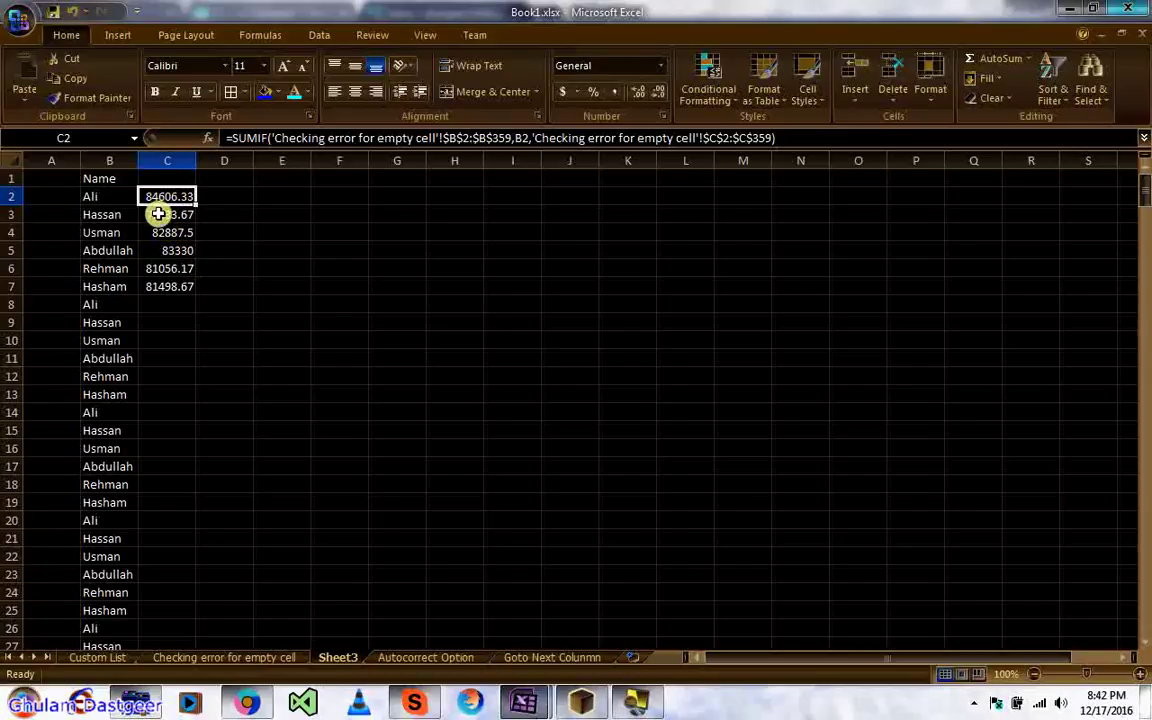
{"action": "left_click", "coordinate": [161, 220]}
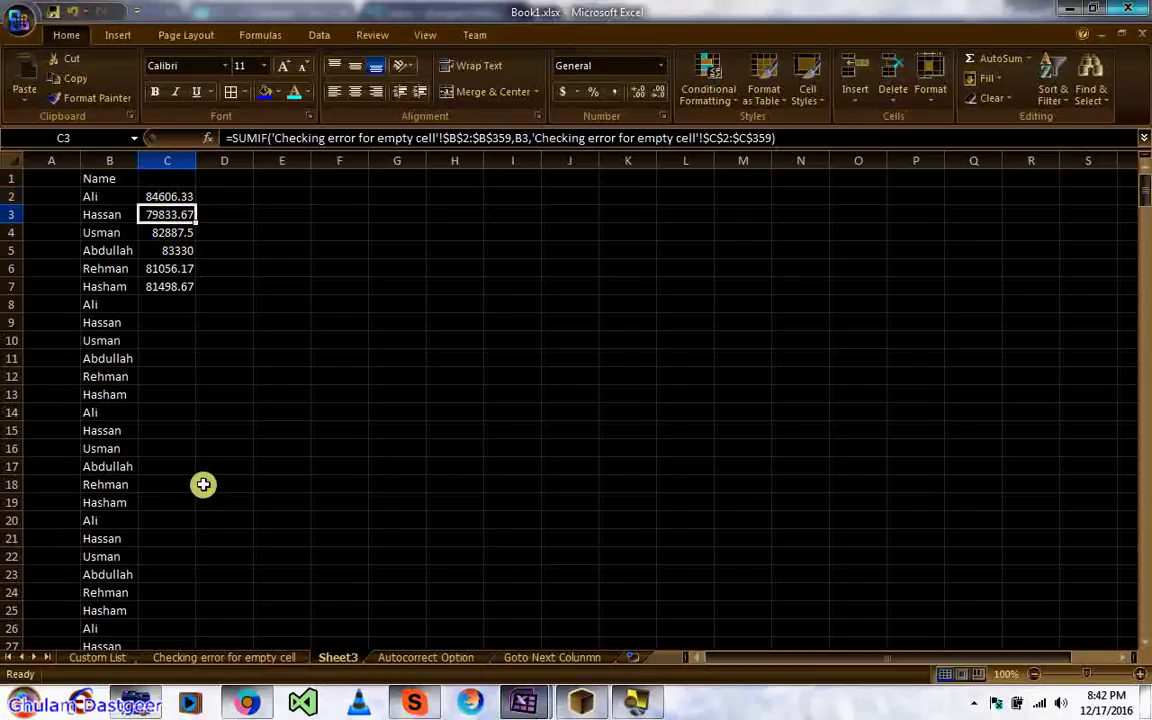
Step: Clear the name and value in B16:C16 on the Checking error for empty cell sheet
{"action": "left_click", "coordinate": [237, 659]}
{"action": "left_click", "coordinate": [107, 452]}
{"action": "key", "text": "shift+Right"}
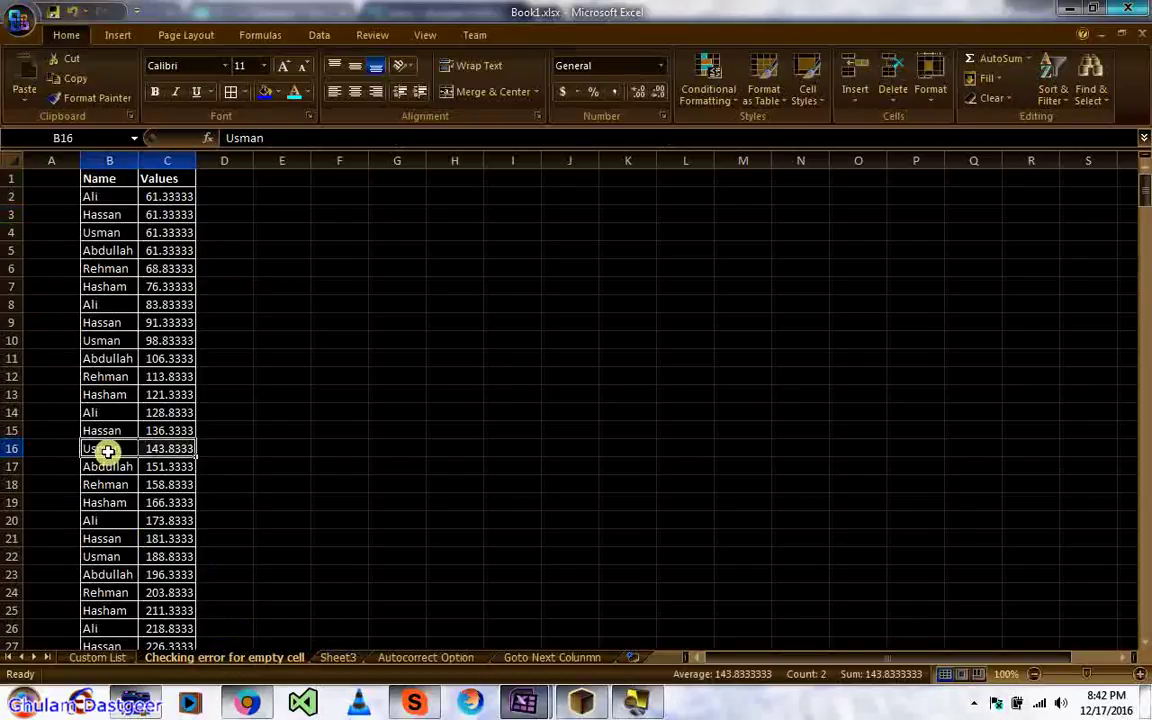
{"action": "key", "text": "Delete"}
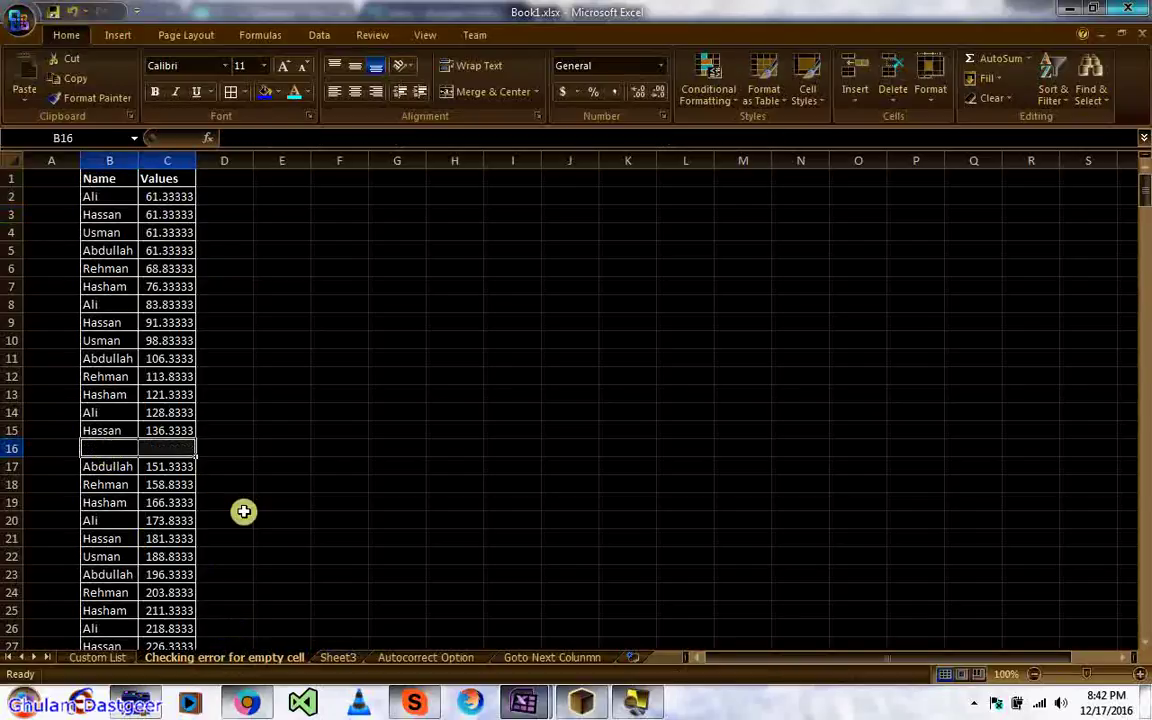
{"action": "left_click", "coordinate": [240, 515]}
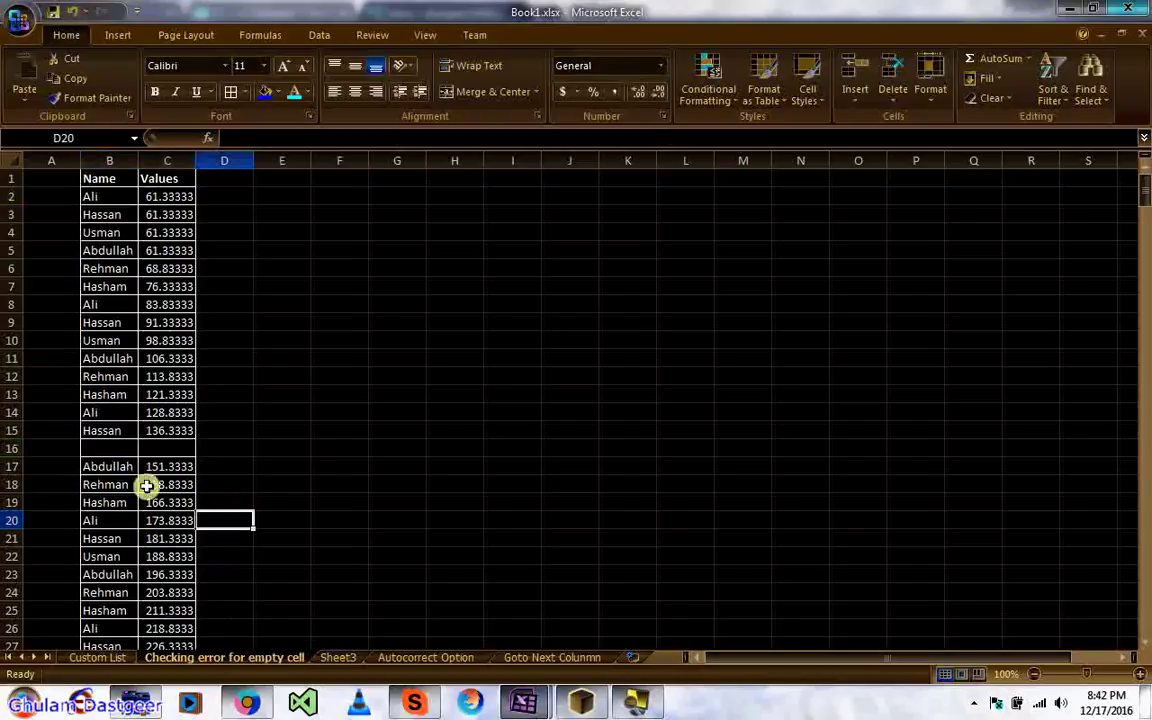
{"action": "left_click", "coordinate": [113, 455]}
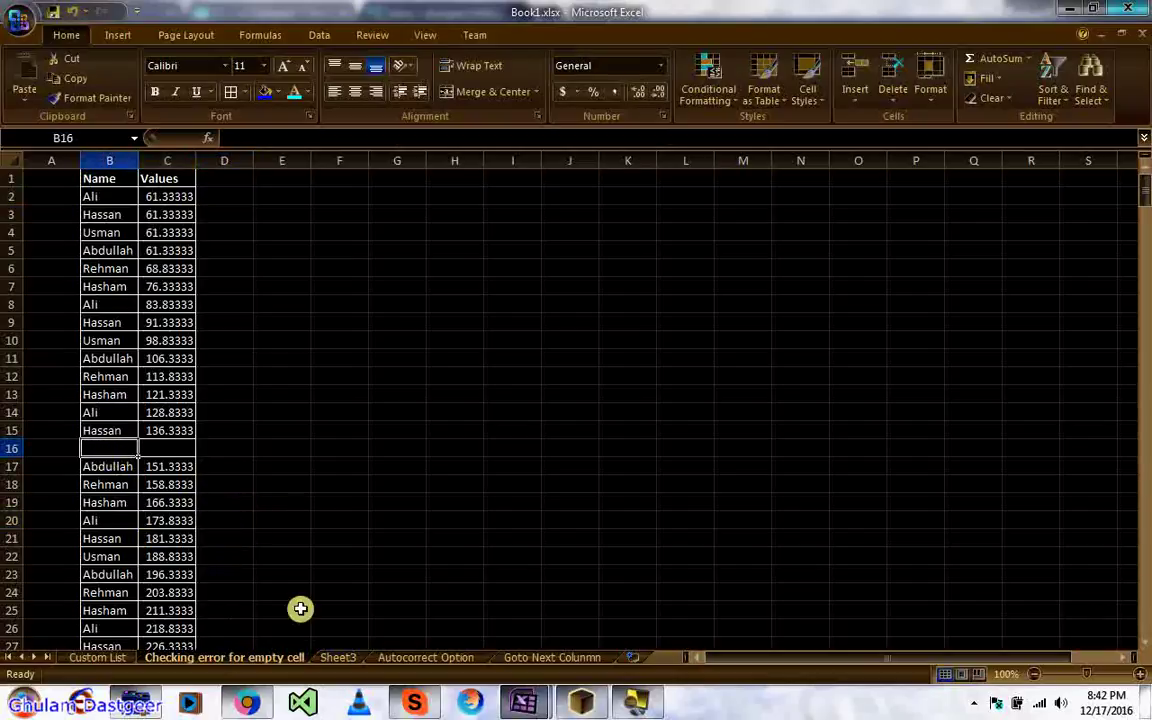
Step: Check the SUMIF formulas in C2 and C5 on Sheet3, then select F6
{"action": "left_click", "coordinate": [335, 658]}
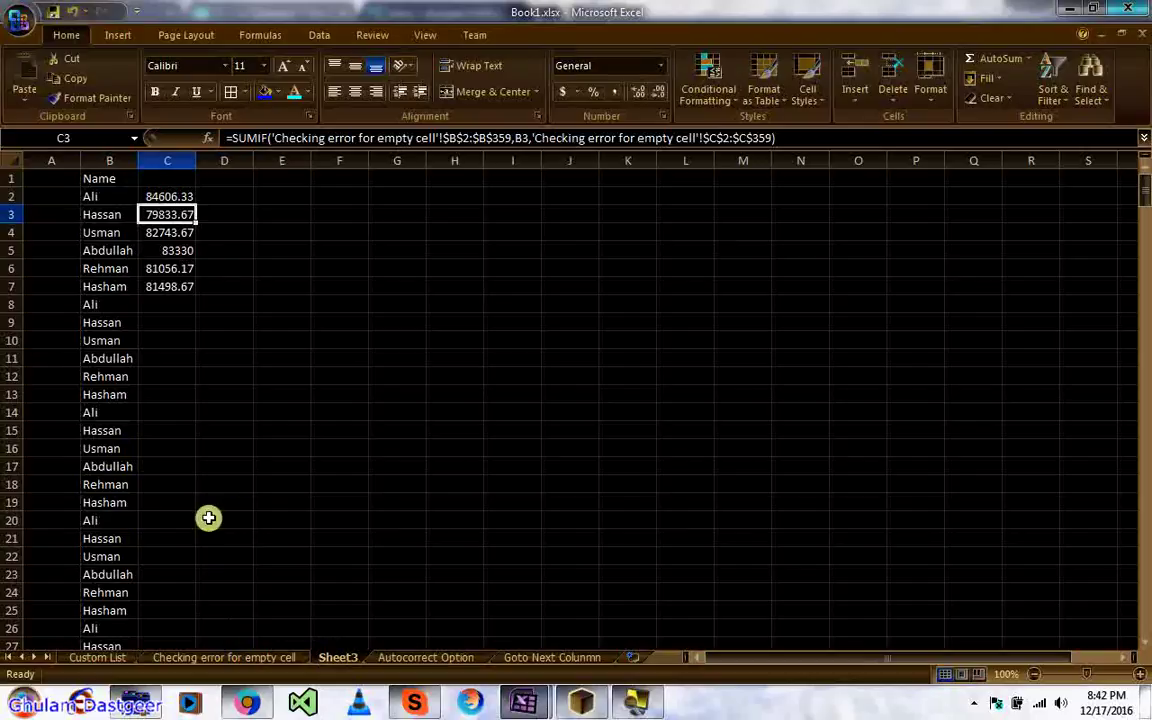
{"action": "left_click", "coordinate": [162, 196]}
{"action": "left_click", "coordinate": [159, 254]}
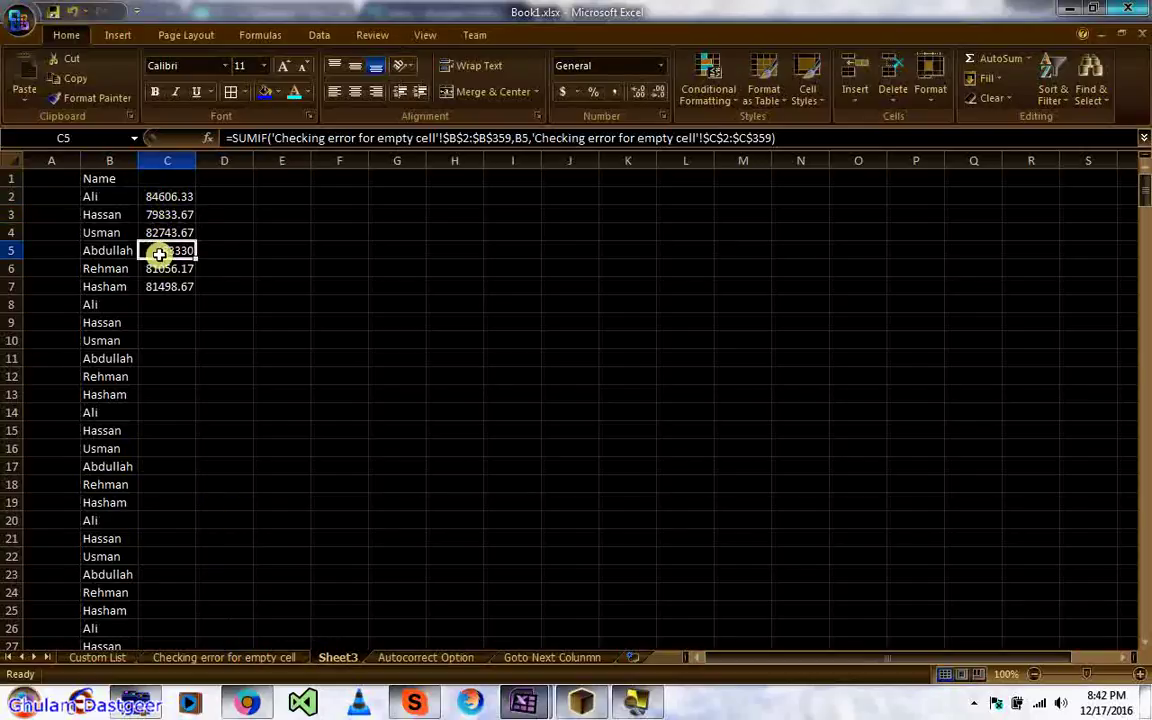
{"action": "left_click", "coordinate": [159, 196]}
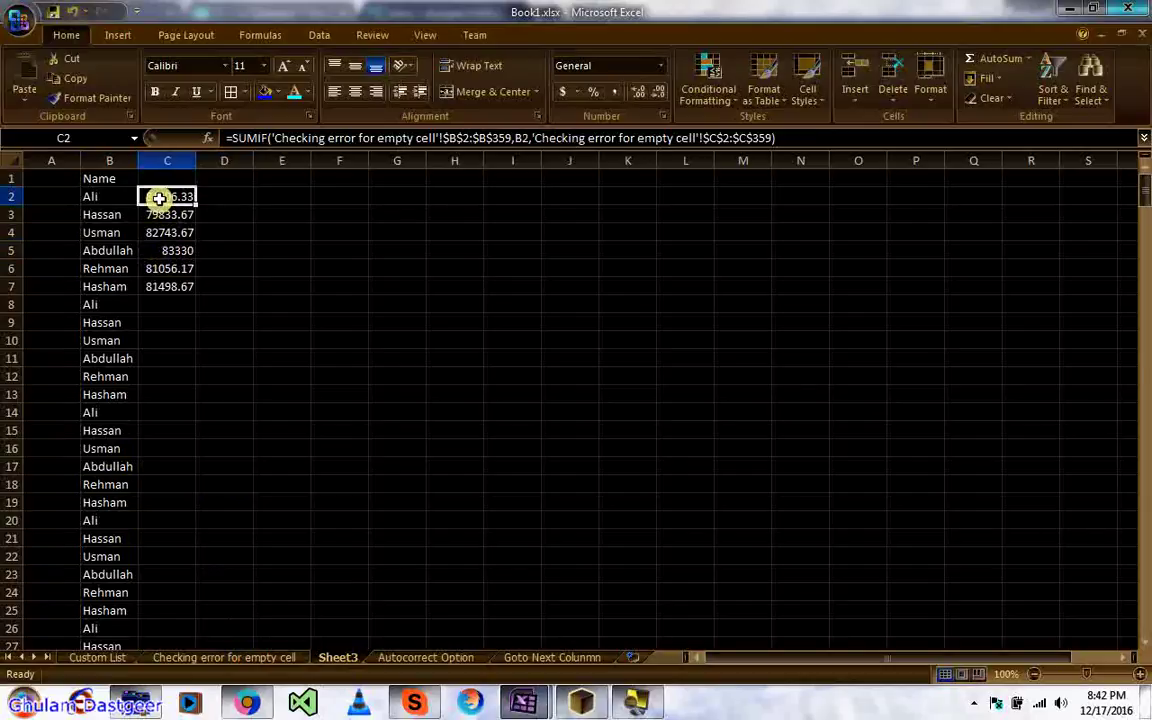
{"action": "left_click", "coordinate": [315, 273]}
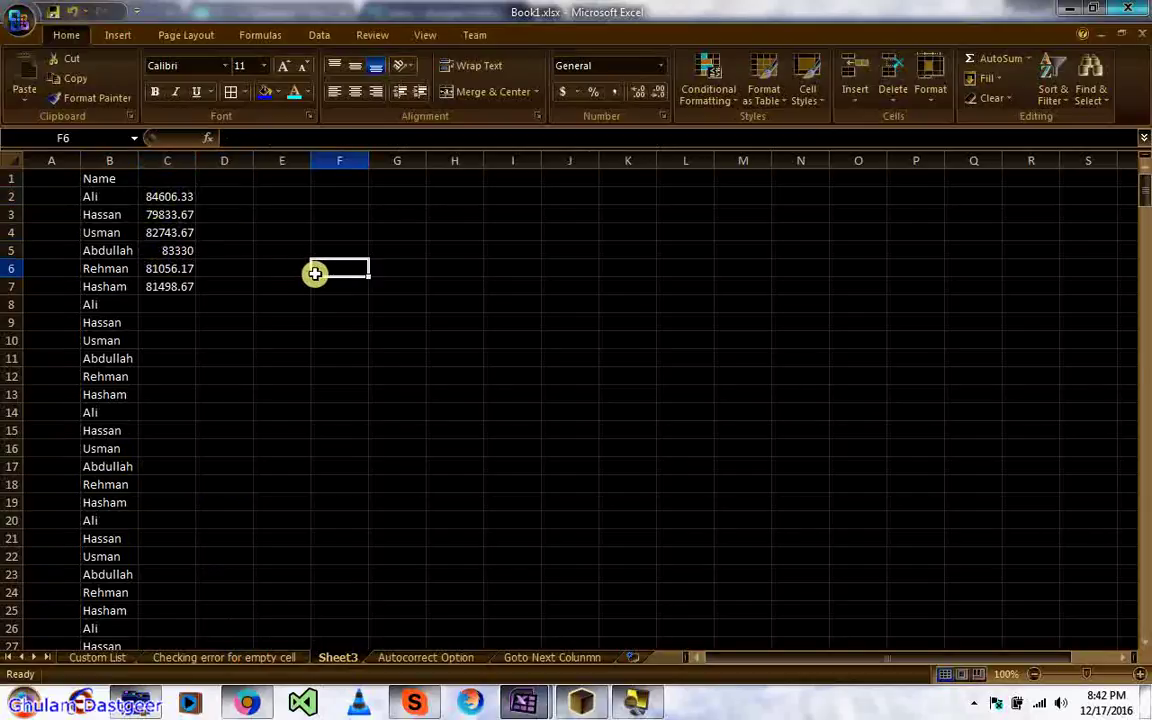
Step: Enter the formula =C5/0 in F6
{"action": "type", "text": "="}
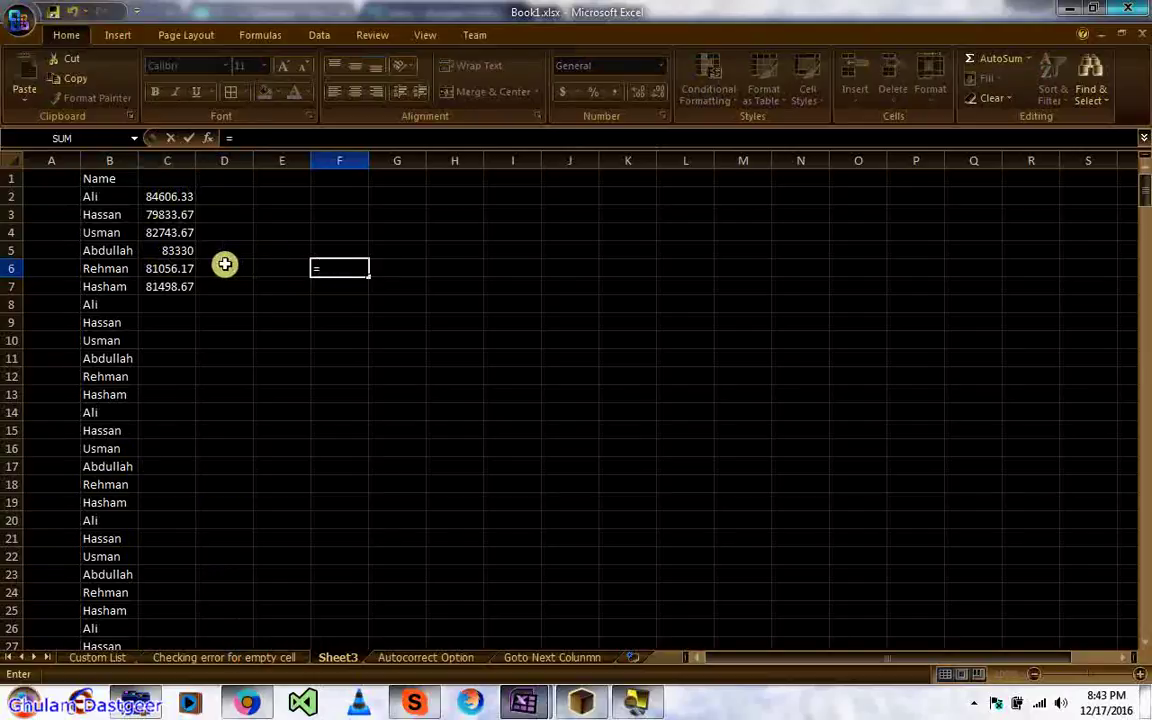
{"action": "left_click", "coordinate": [188, 258]}
{"action": "type", "text": "/0"}
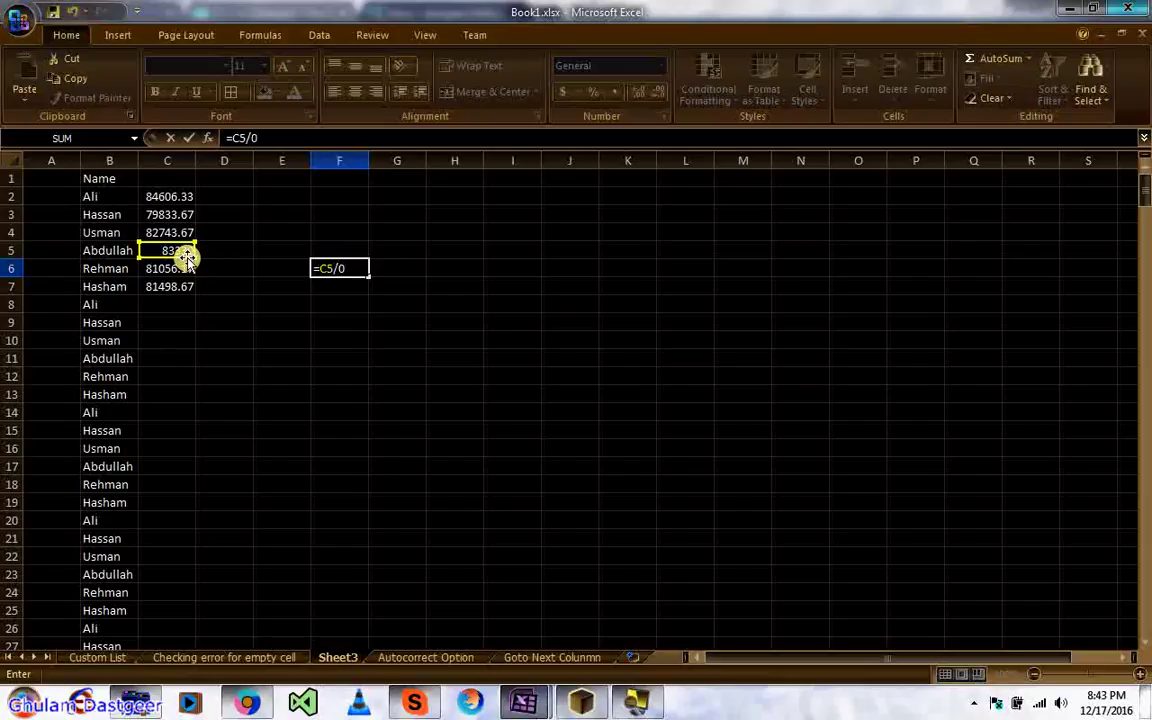
{"action": "key", "text": "Return"}
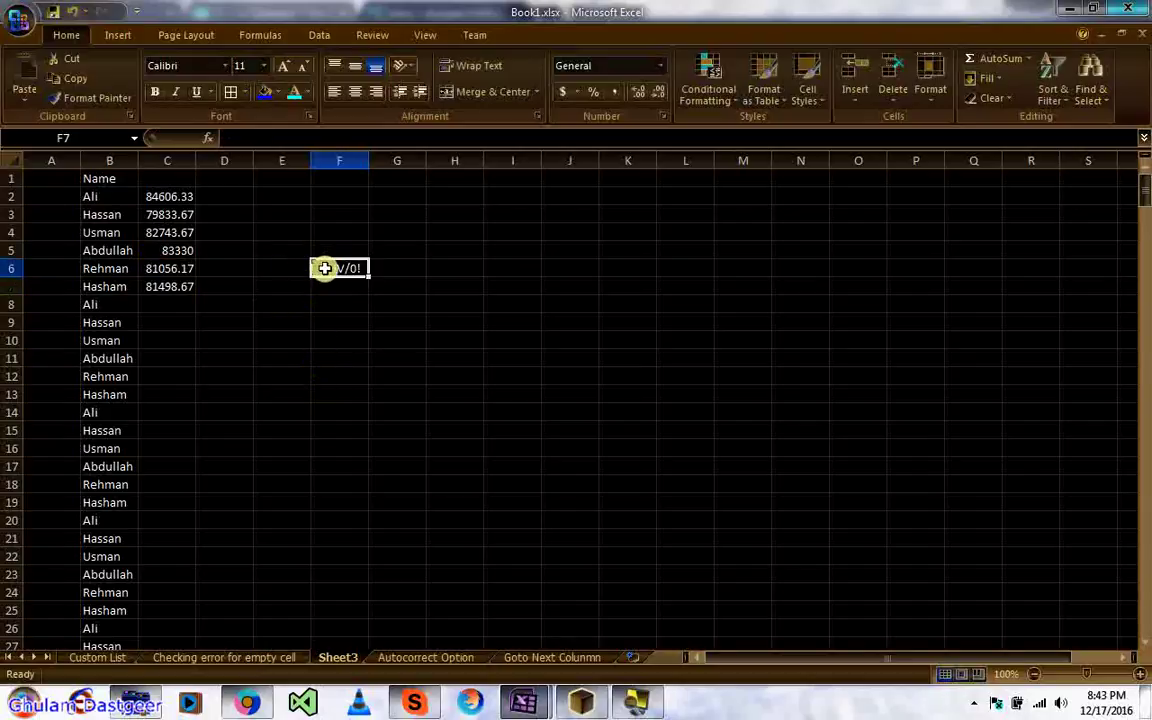
Step: Open and dismiss the error options for F6's #DIV/0! error
{"action": "left_click", "coordinate": [318, 267]}
{"action": "mouse_move", "coordinate": [297, 272]}
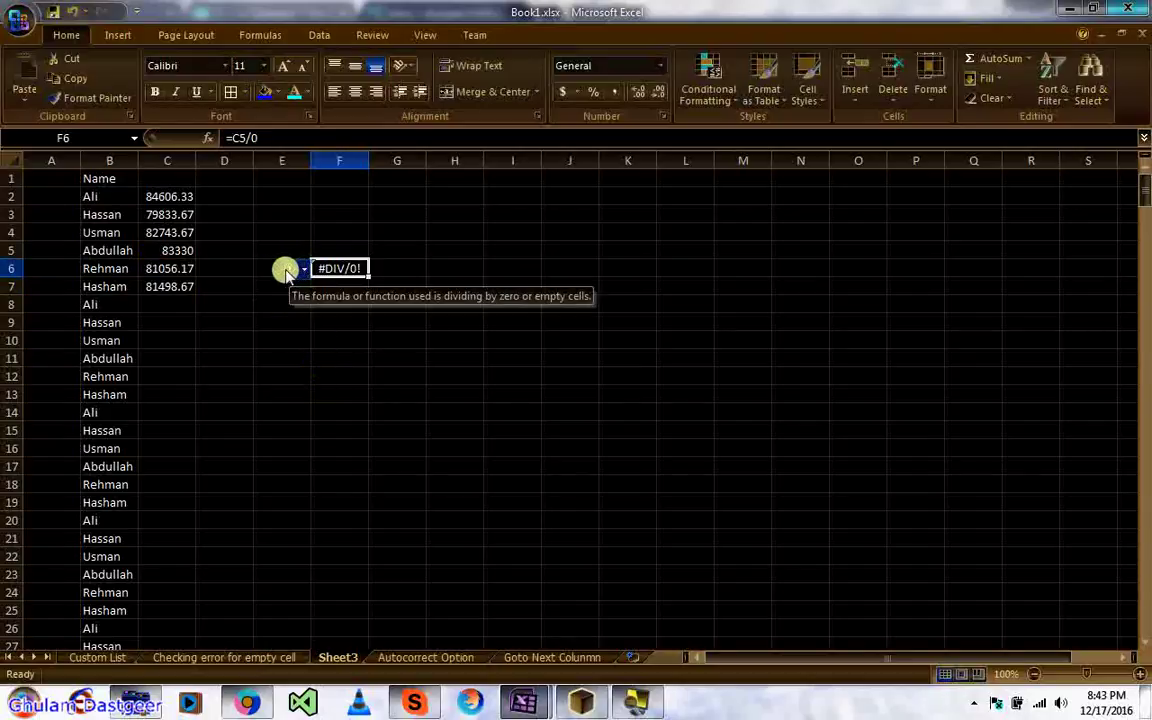
{"action": "left_click", "coordinate": [303, 270]}
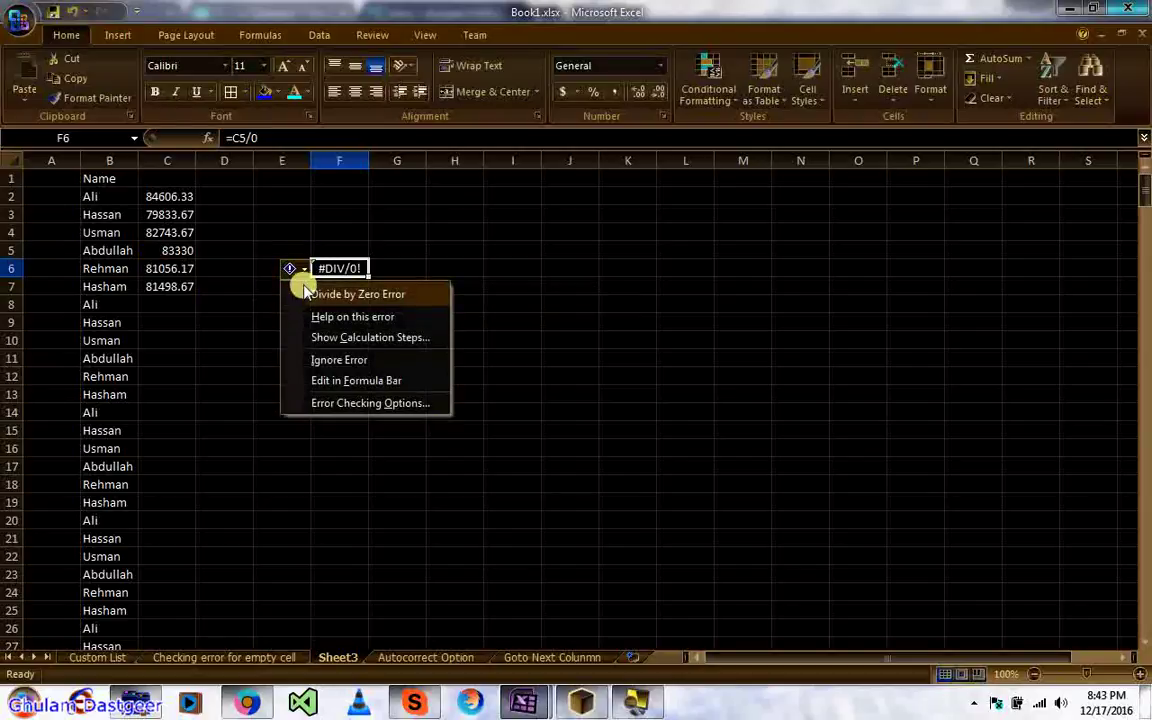
{"action": "left_click", "coordinate": [243, 306]}
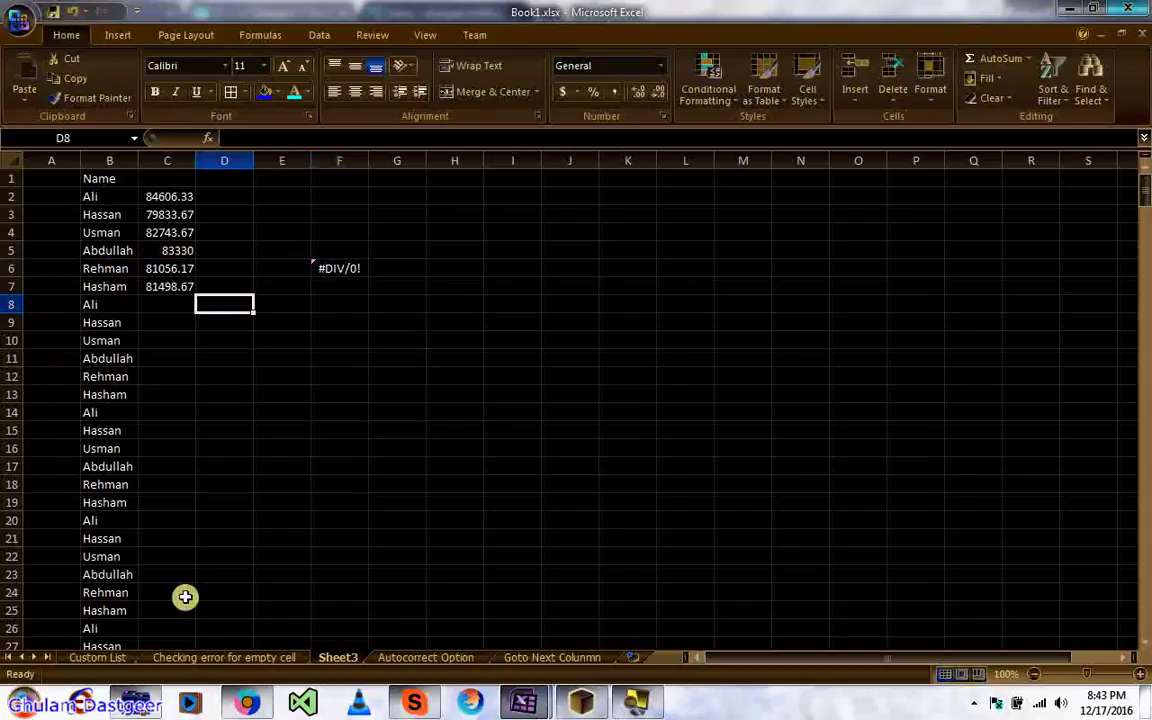
Step: Compare with C17 on the source sheet, then return to Sheet3 and reselect C2
{"action": "left_click", "coordinate": [207, 653]}
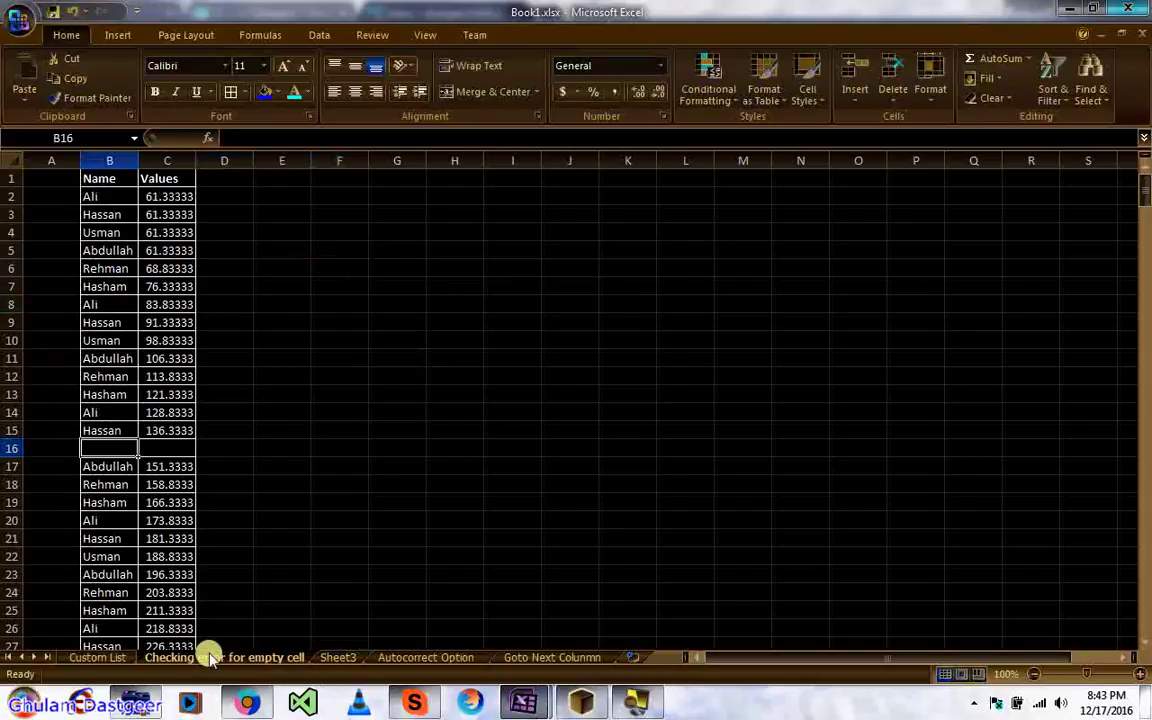
{"action": "left_click", "coordinate": [142, 464]}
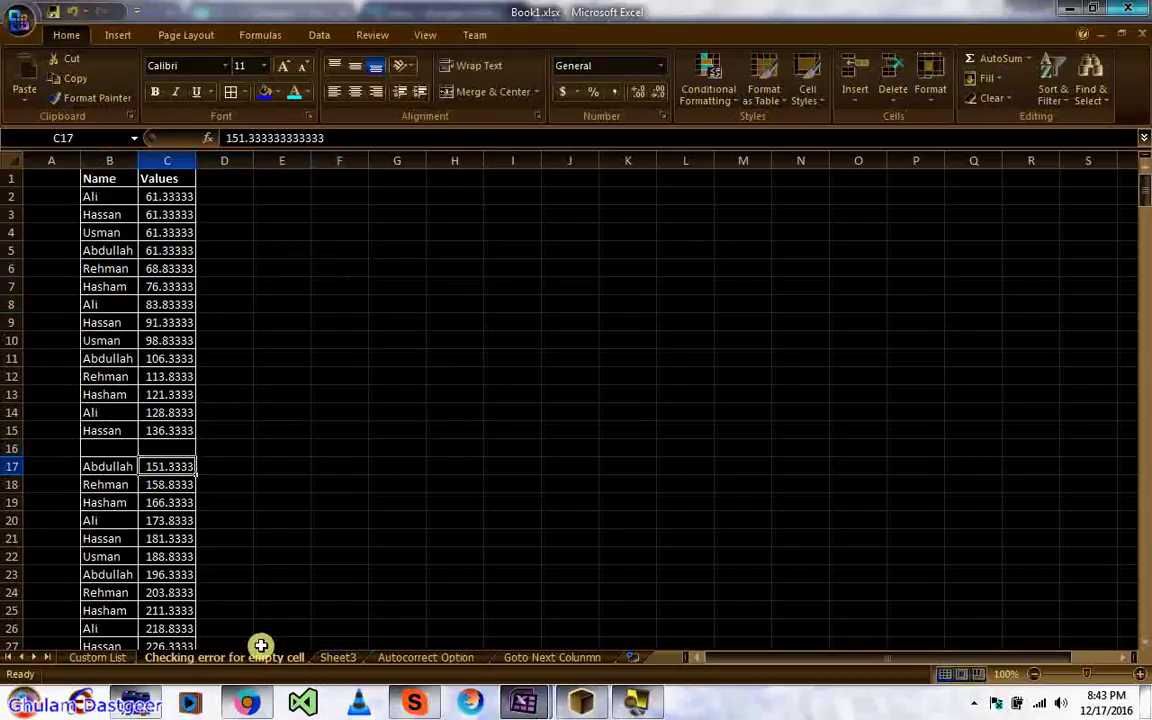
{"action": "left_click", "coordinate": [336, 657]}
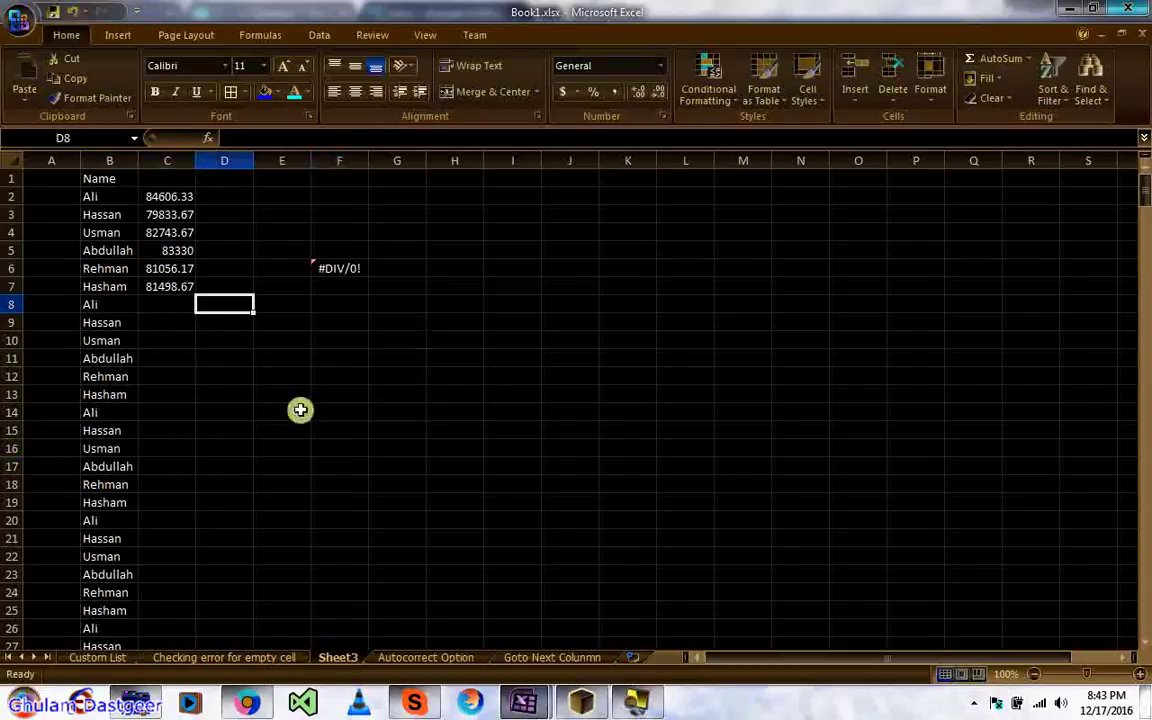
{"action": "left_click", "coordinate": [333, 268]}
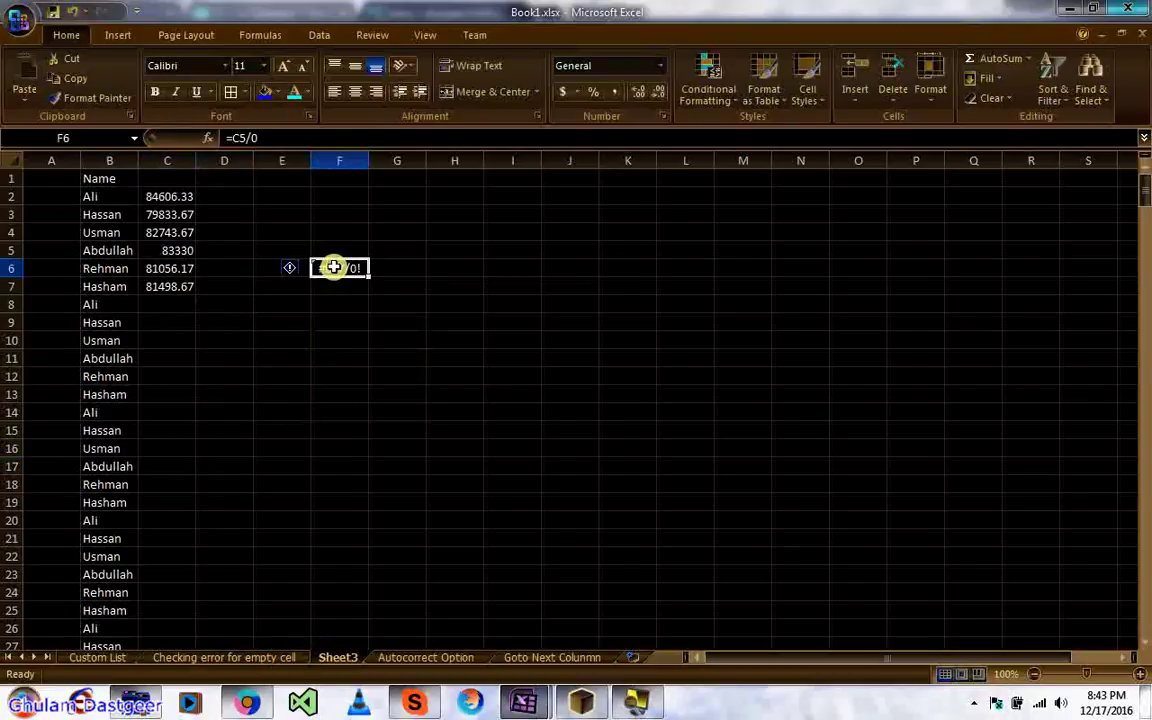
{"action": "left_click", "coordinate": [226, 334]}
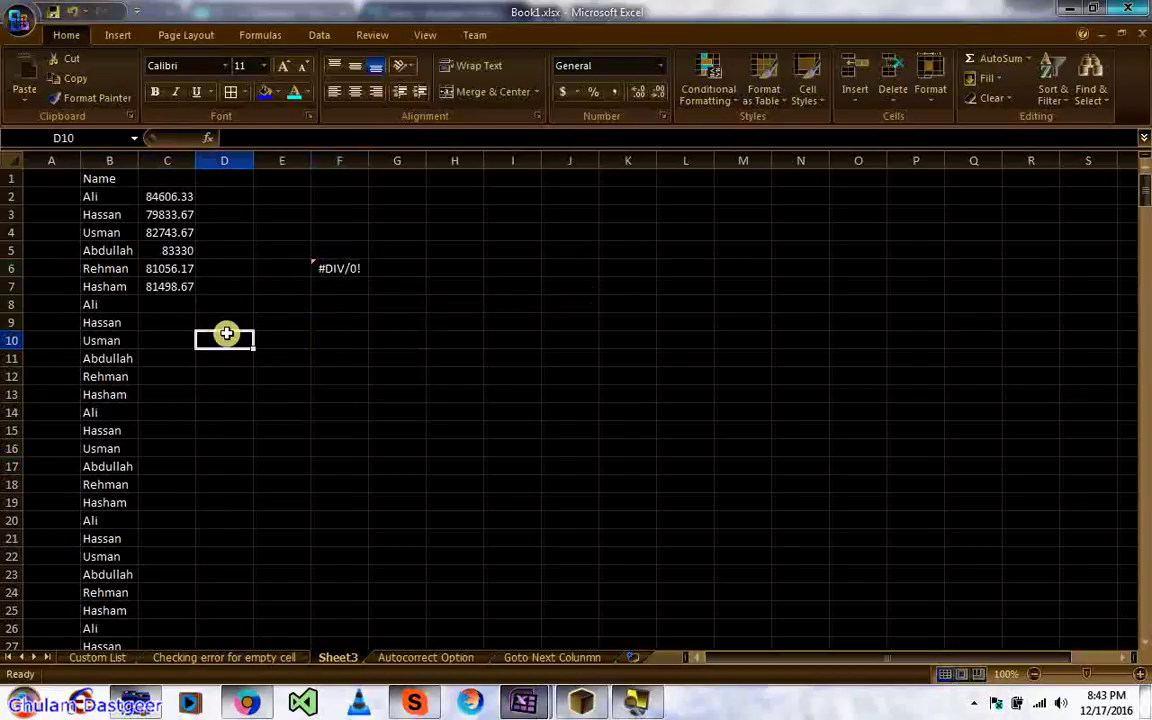
{"action": "left_click", "coordinate": [170, 199]}
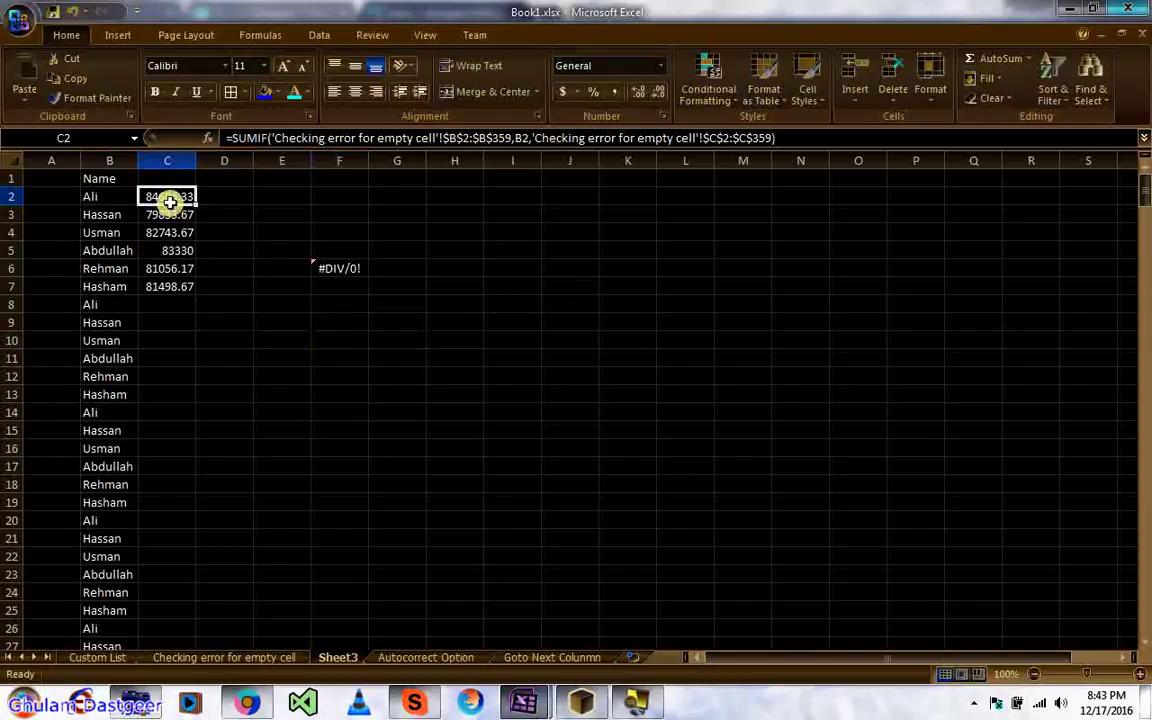
Step: Check the 'Formulas referring to empty cells' error-checking rule on the Formulas page of Excel Options
{"action": "left_click", "coordinate": [20, 22]}
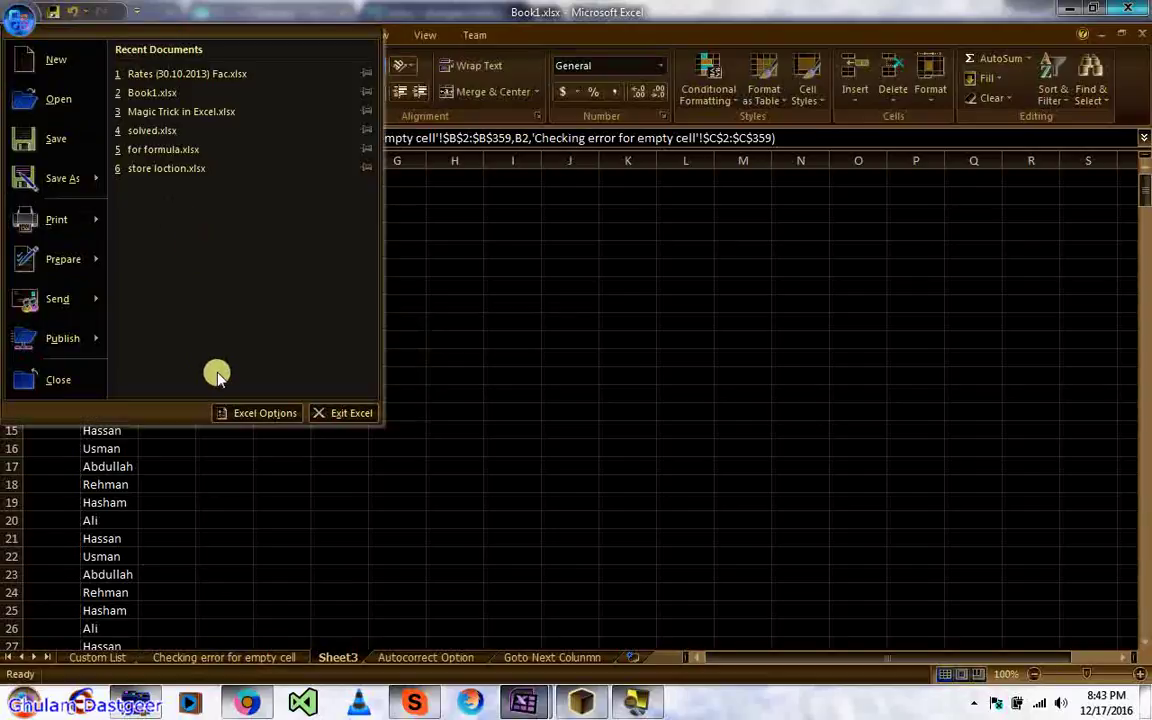
{"action": "left_click", "coordinate": [244, 411]}
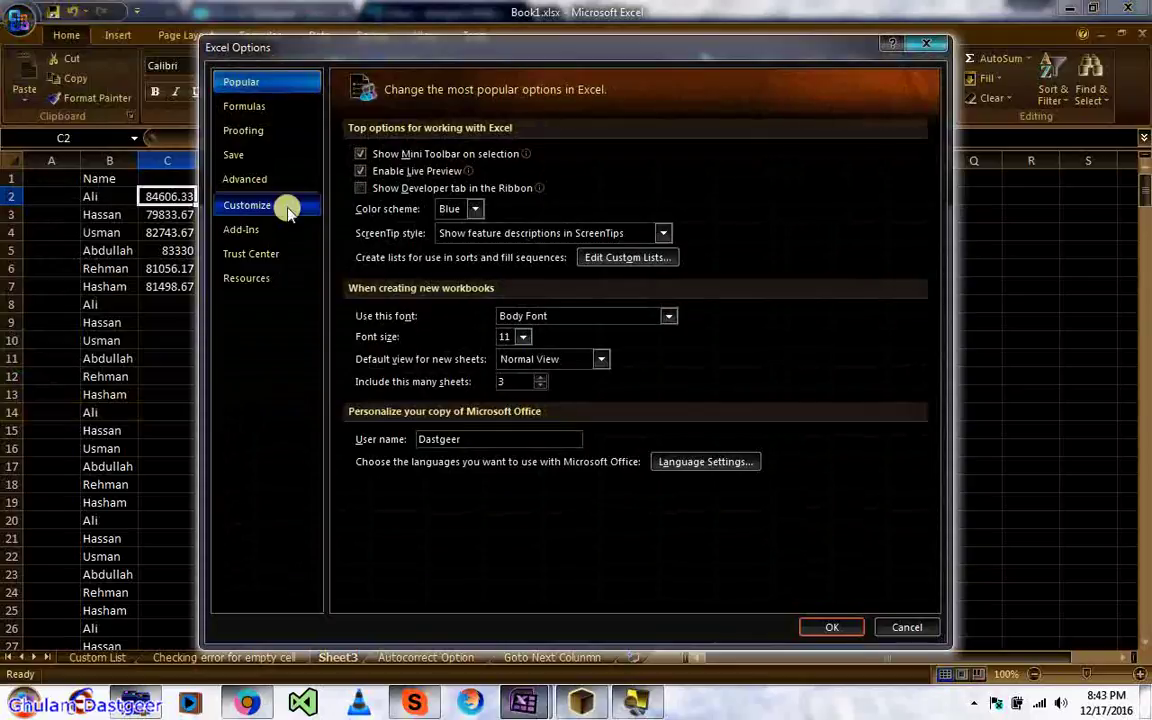
{"action": "left_click", "coordinate": [258, 108]}
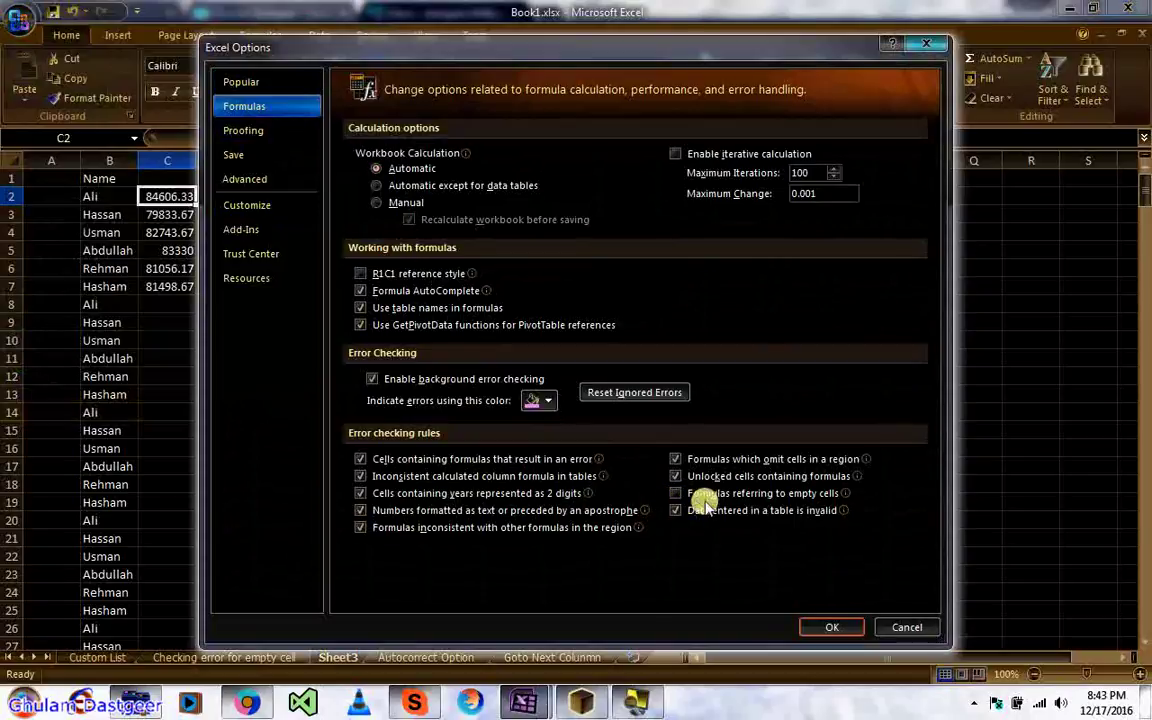
{"action": "mouse_move", "coordinate": [800, 502]}
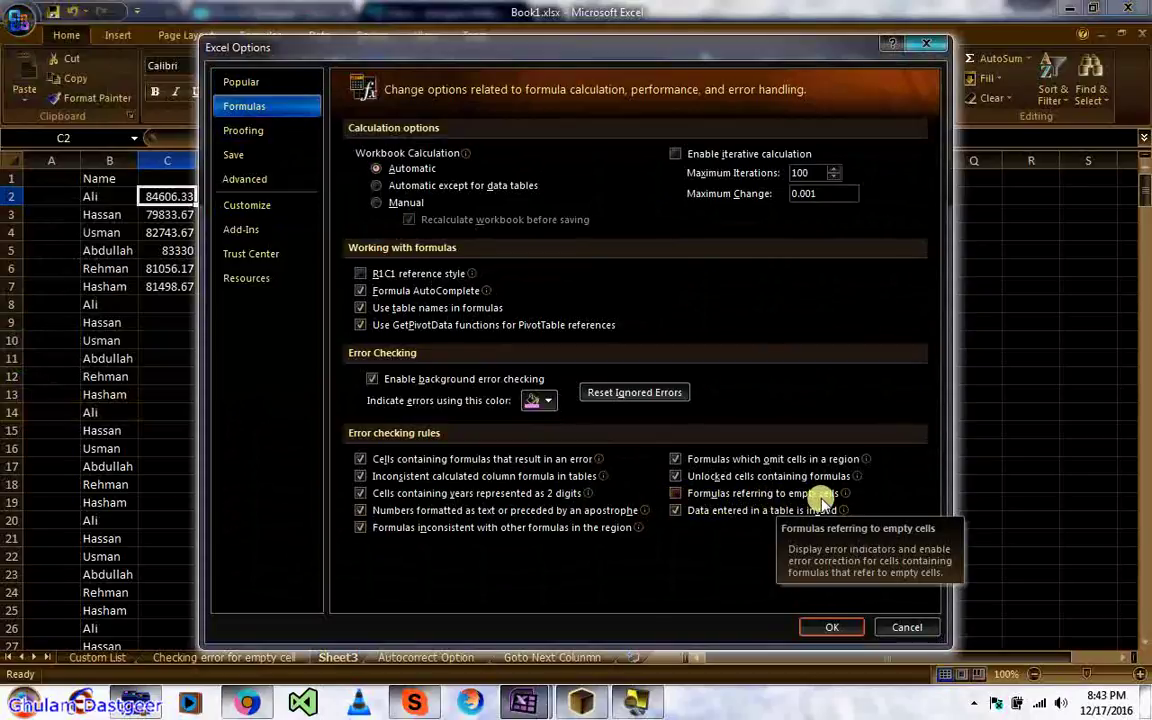
{"action": "left_click", "coordinate": [676, 494]}
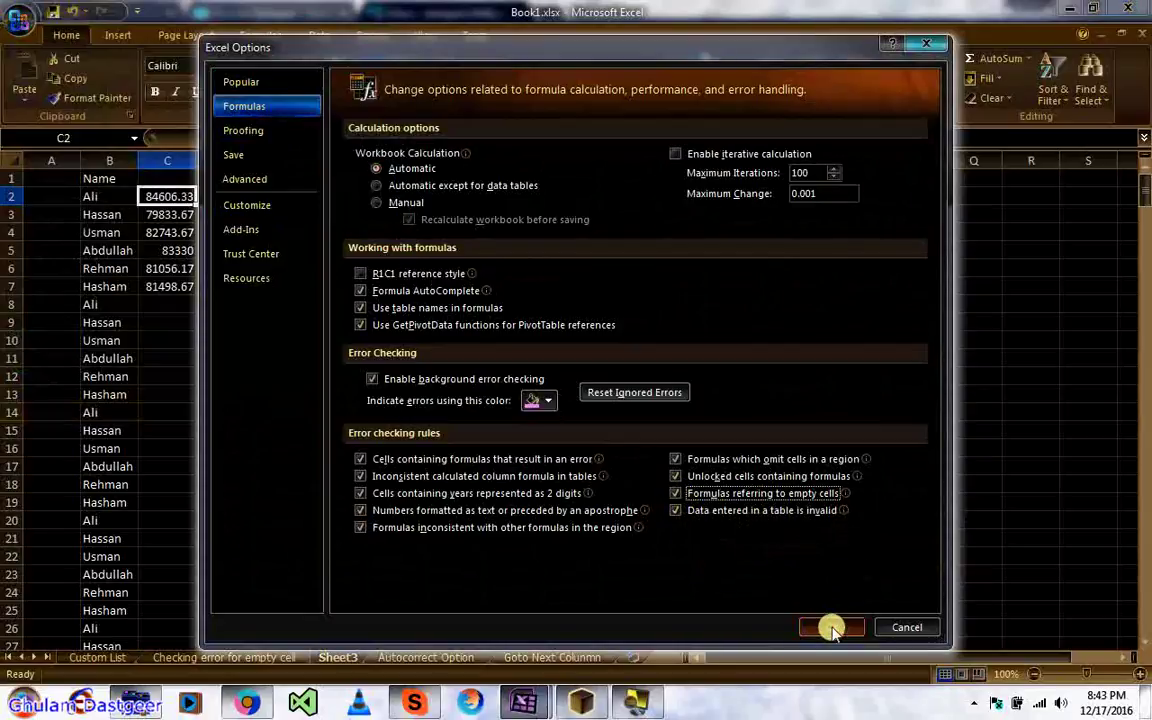
{"action": "left_click", "coordinate": [831, 627]}
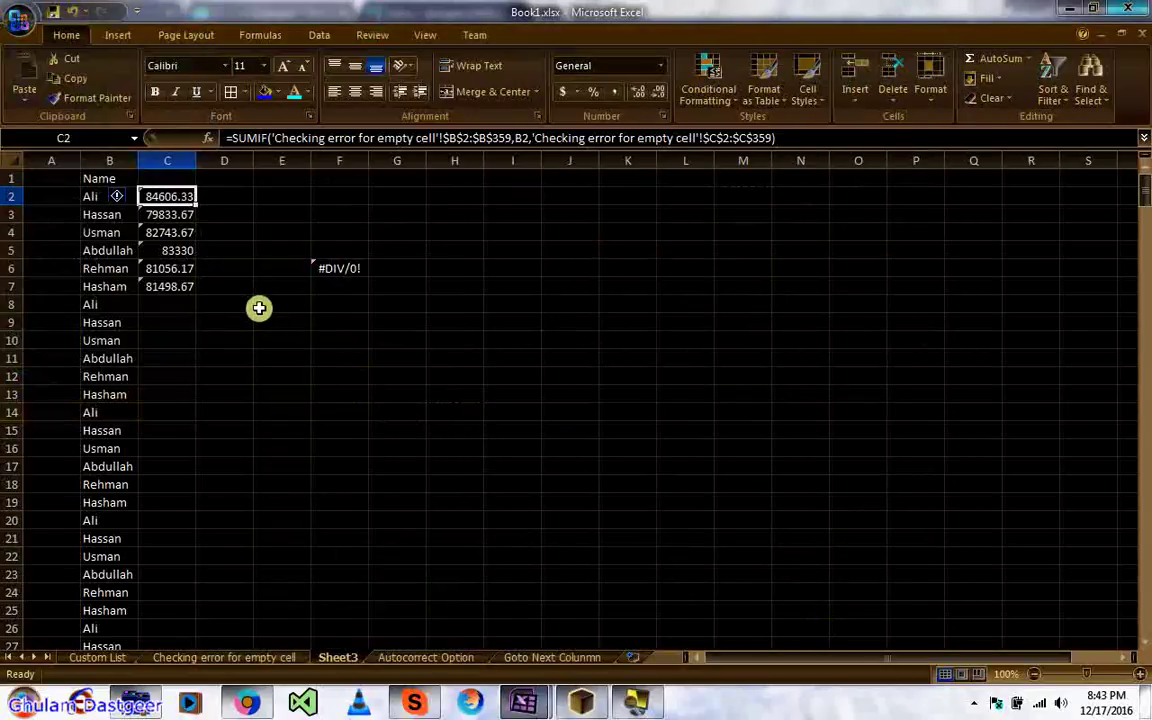
{"action": "left_click", "coordinate": [259, 308]}
{"action": "left_click", "coordinate": [158, 195]}
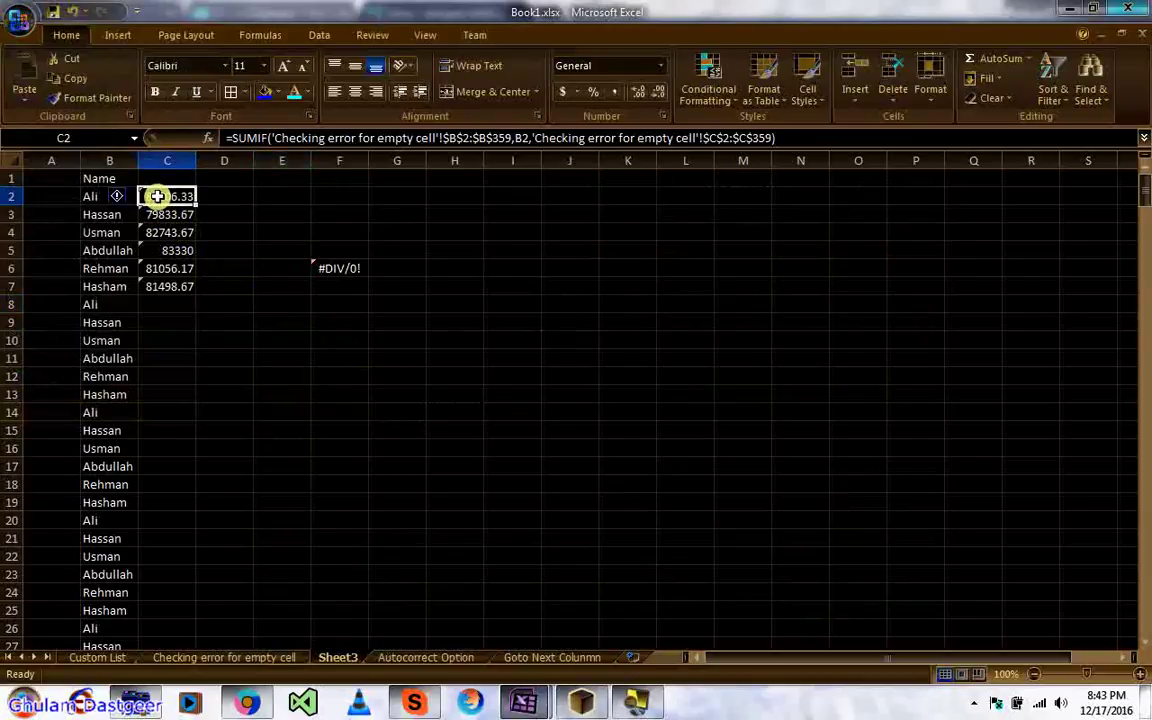
{"action": "left_click", "coordinate": [122, 195]}
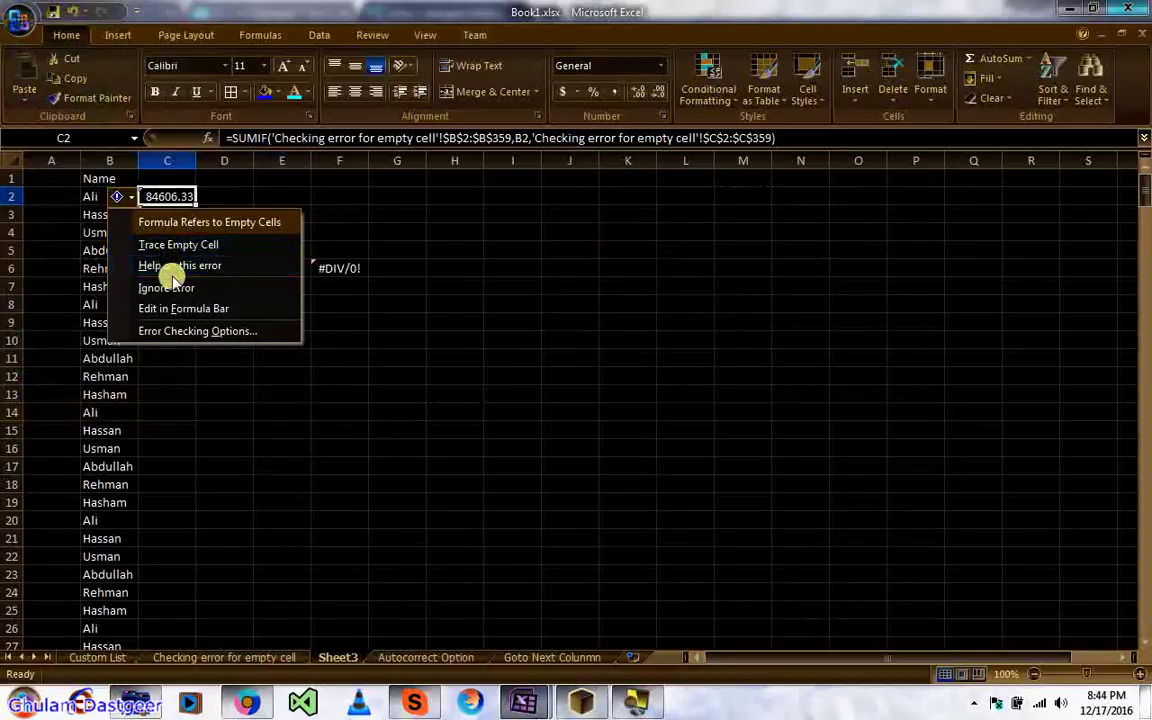
{"action": "left_click", "coordinate": [225, 191]}
{"action": "left_click", "coordinate": [177, 190]}
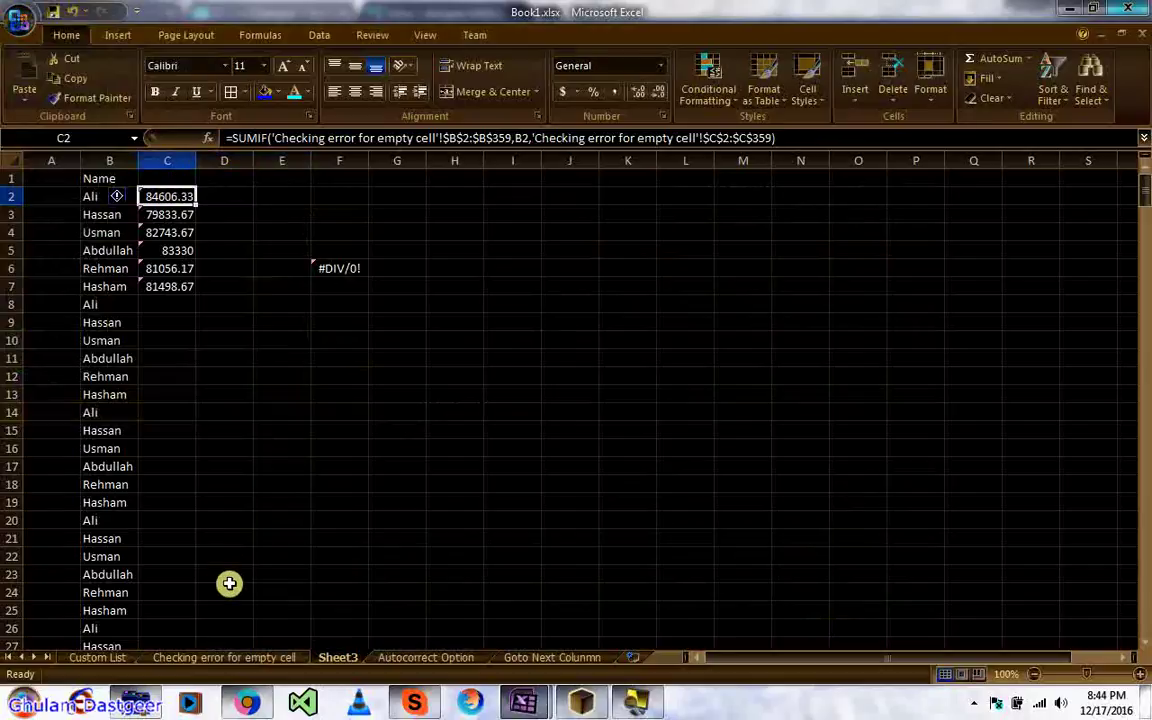
Step: On the Checking error for empty cell sheet, fill row 16 from row 15 with Ctrl+D
{"action": "left_click", "coordinate": [216, 659]}
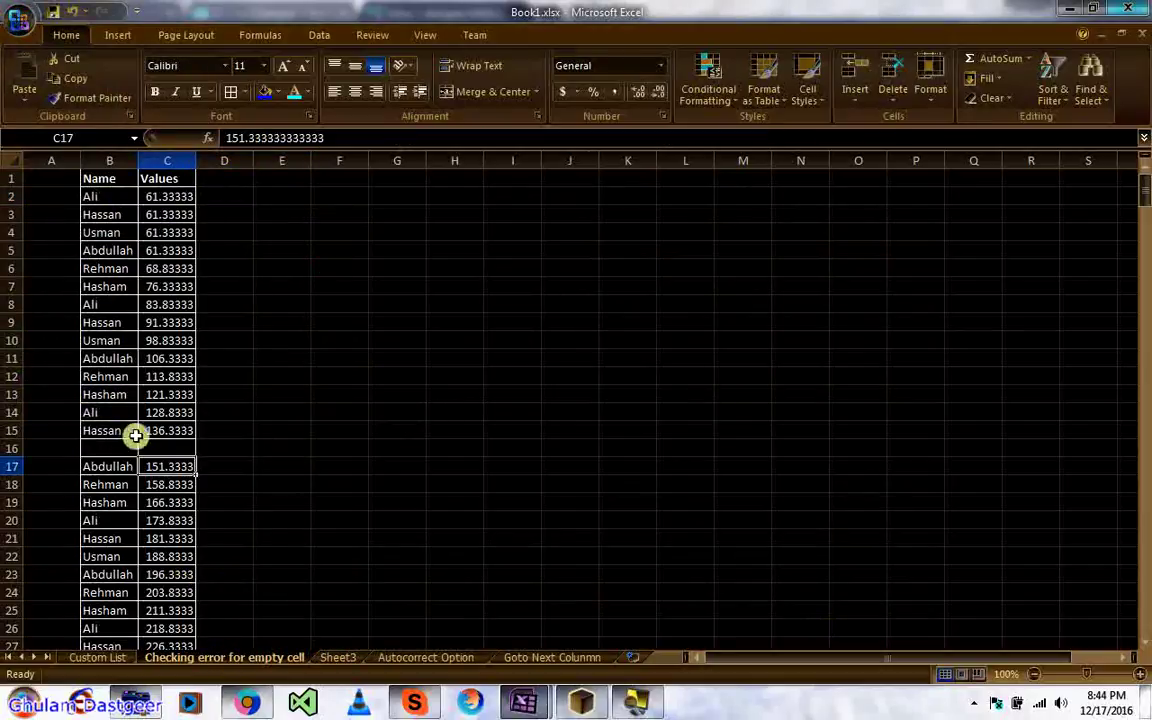
{"action": "left_click_drag", "start_coordinate": [121, 420], "coordinate": [167, 447]}
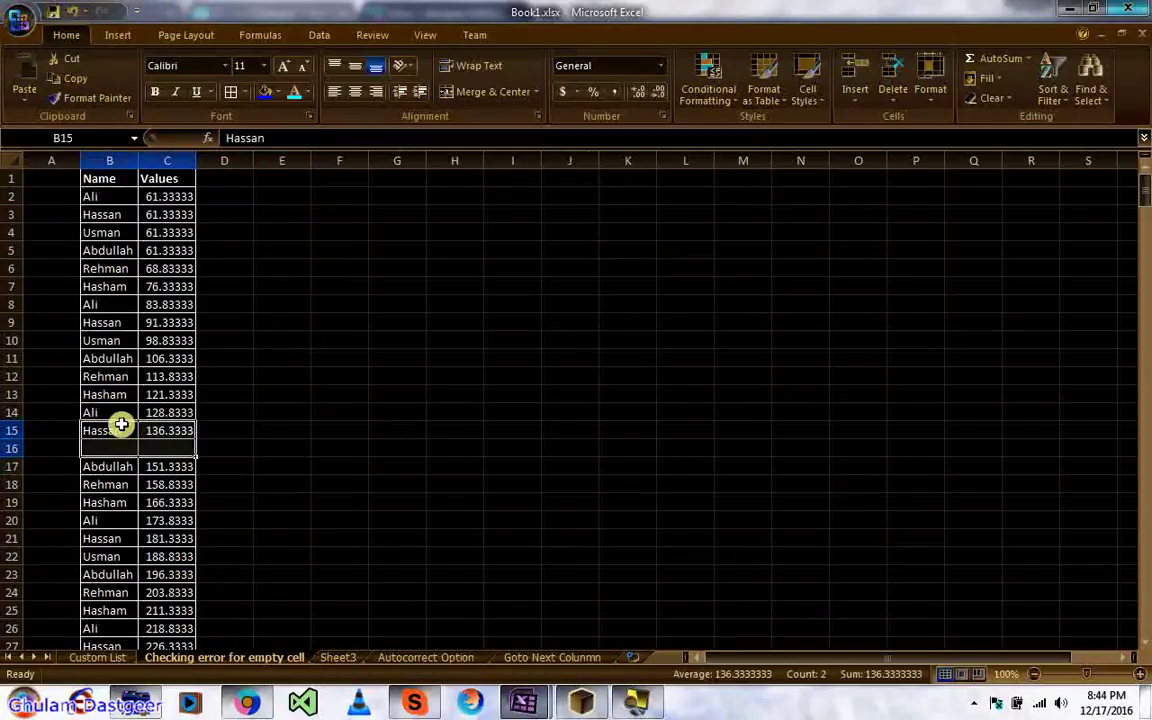
{"action": "key", "text": "ctrl+d"}
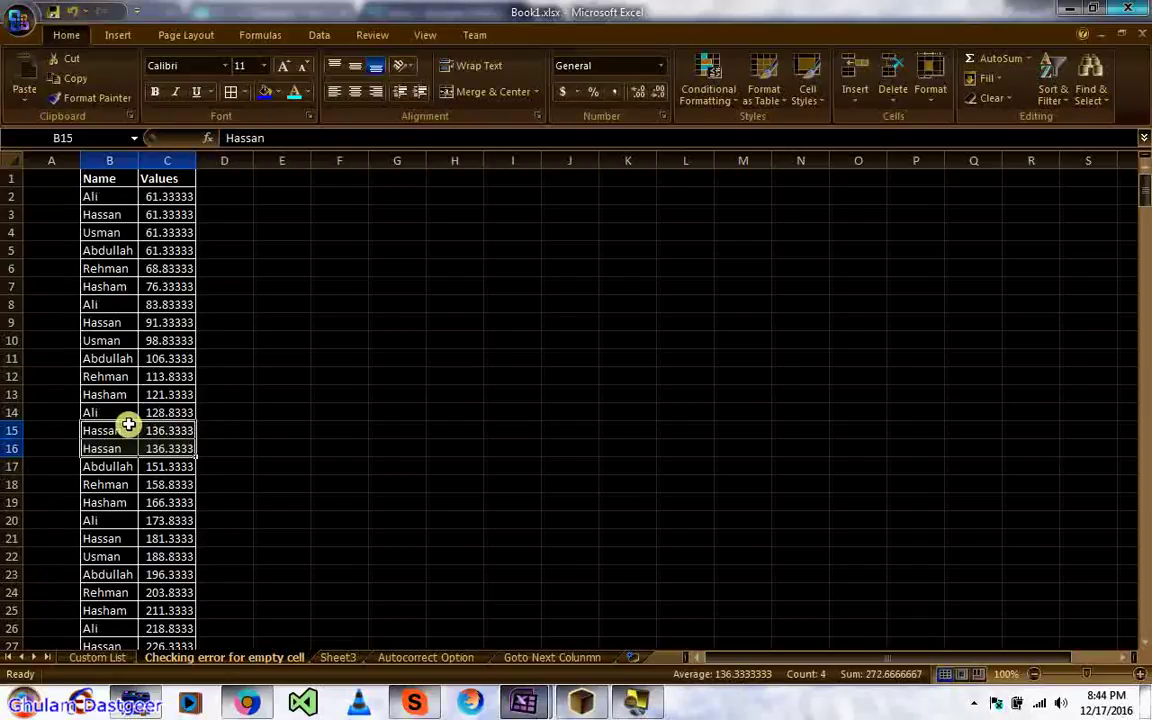
{"action": "left_click", "coordinate": [234, 432]}
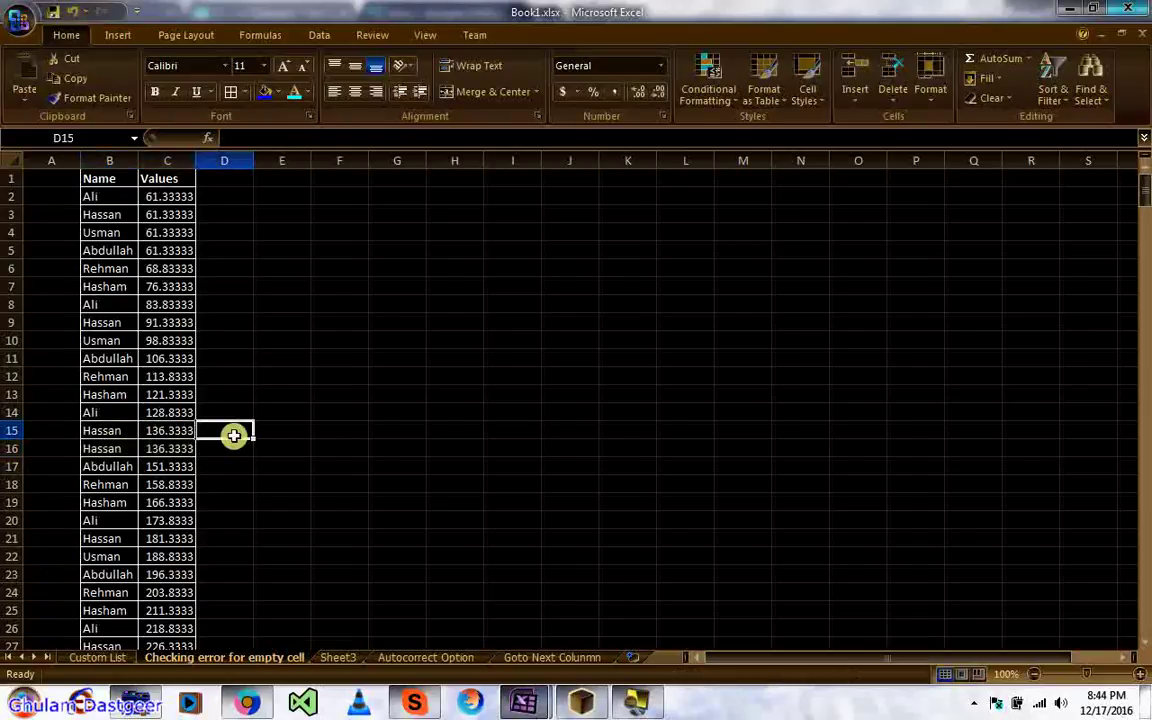
Step: Review the SUMIF totals on Sheet3, including the sum of C2:C4 and C6
{"action": "left_click", "coordinate": [333, 659]}
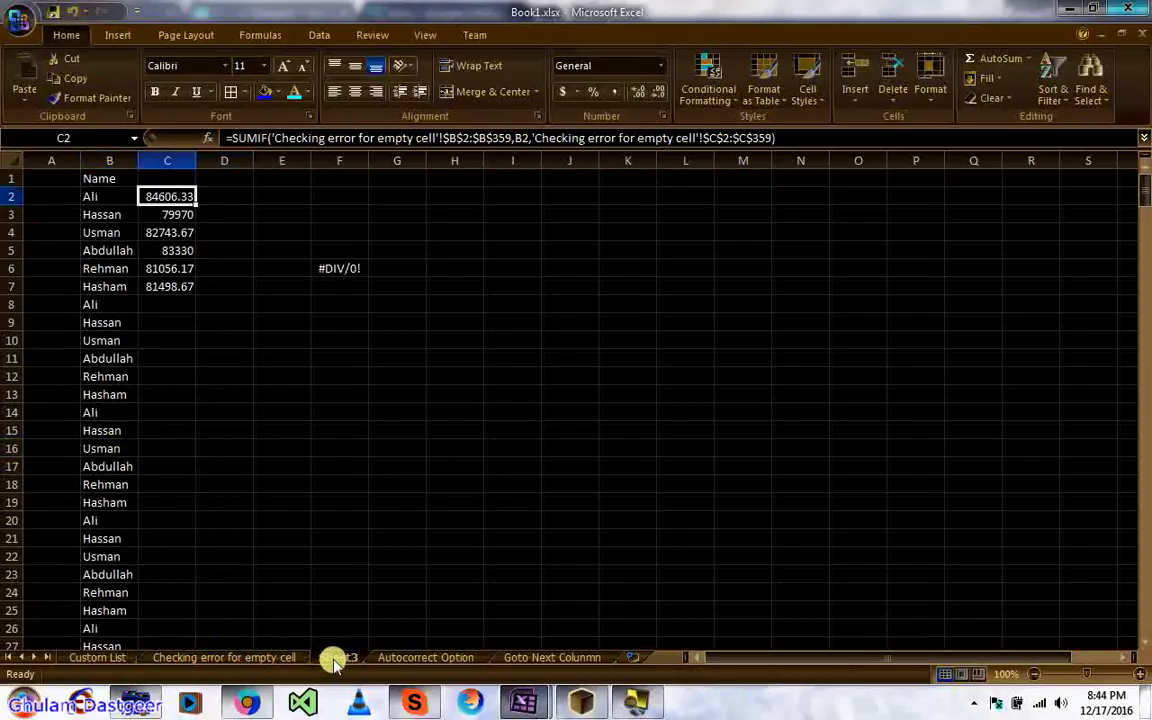
{"action": "left_click", "coordinate": [157, 221]}
{"action": "left_click", "coordinate": [160, 197]}
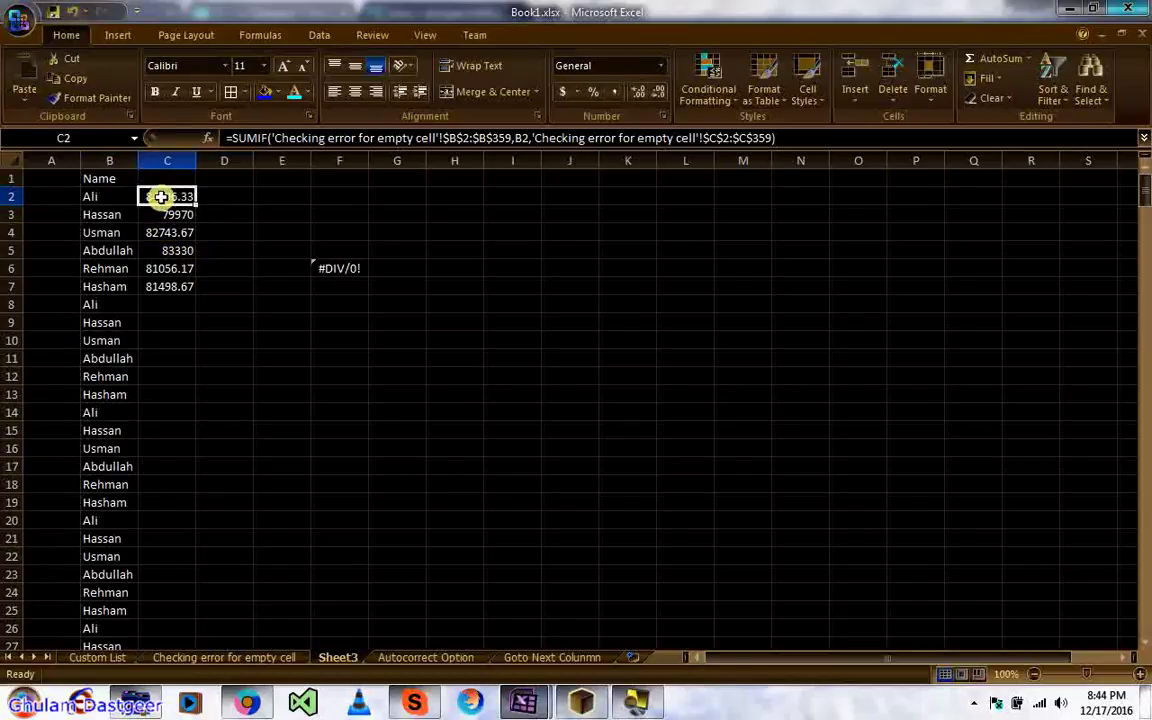
{"action": "key", "text": "shift+Down"}
{"action": "key", "text": "shift+Down"}
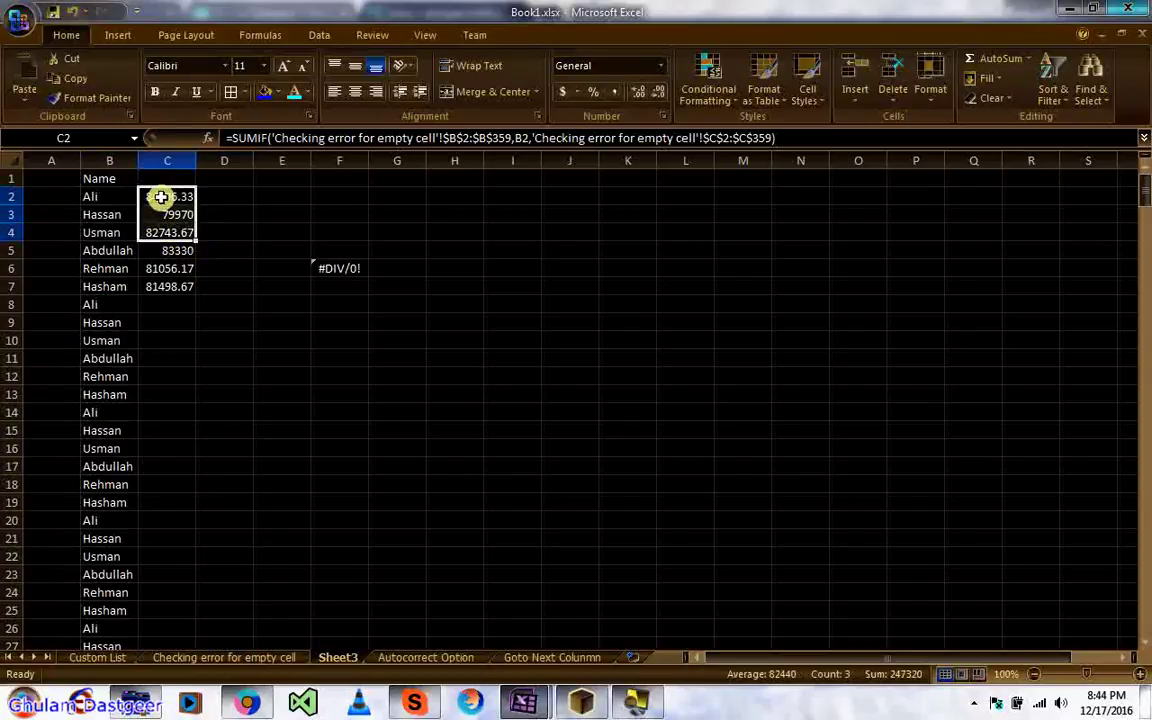
{"action": "left_click", "coordinate": [162, 266]}
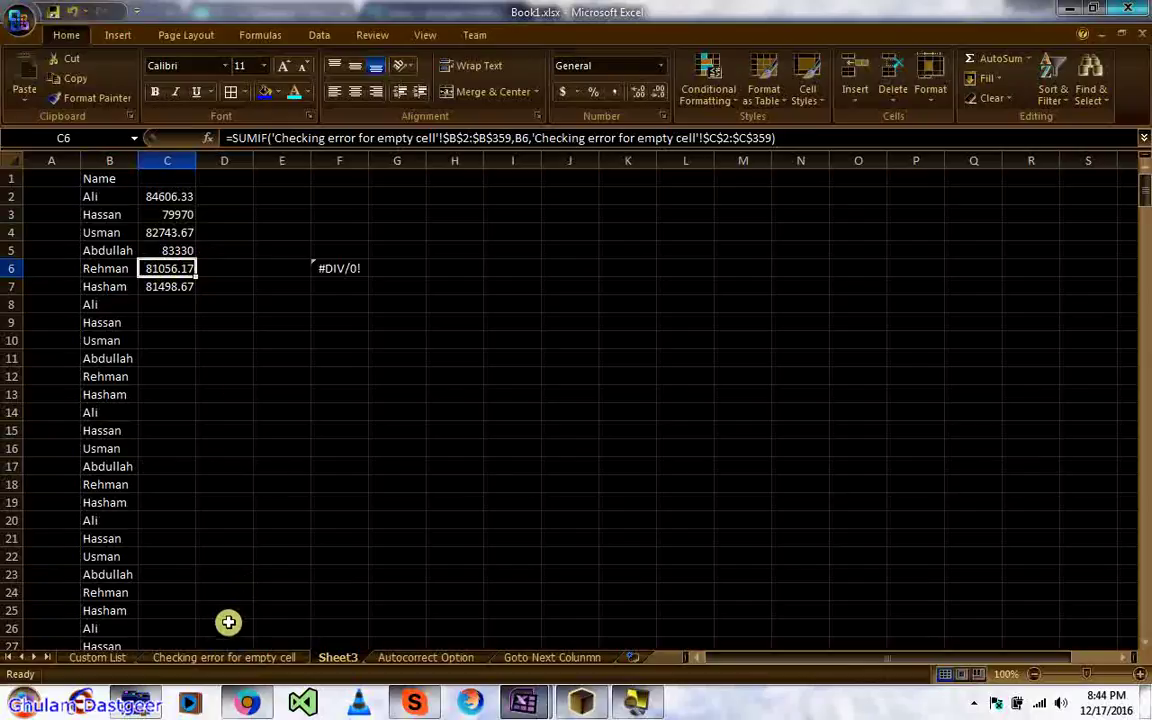
Step: Delete the Hassan name in B15 and the value beside it in C15
{"action": "left_click", "coordinate": [238, 656]}
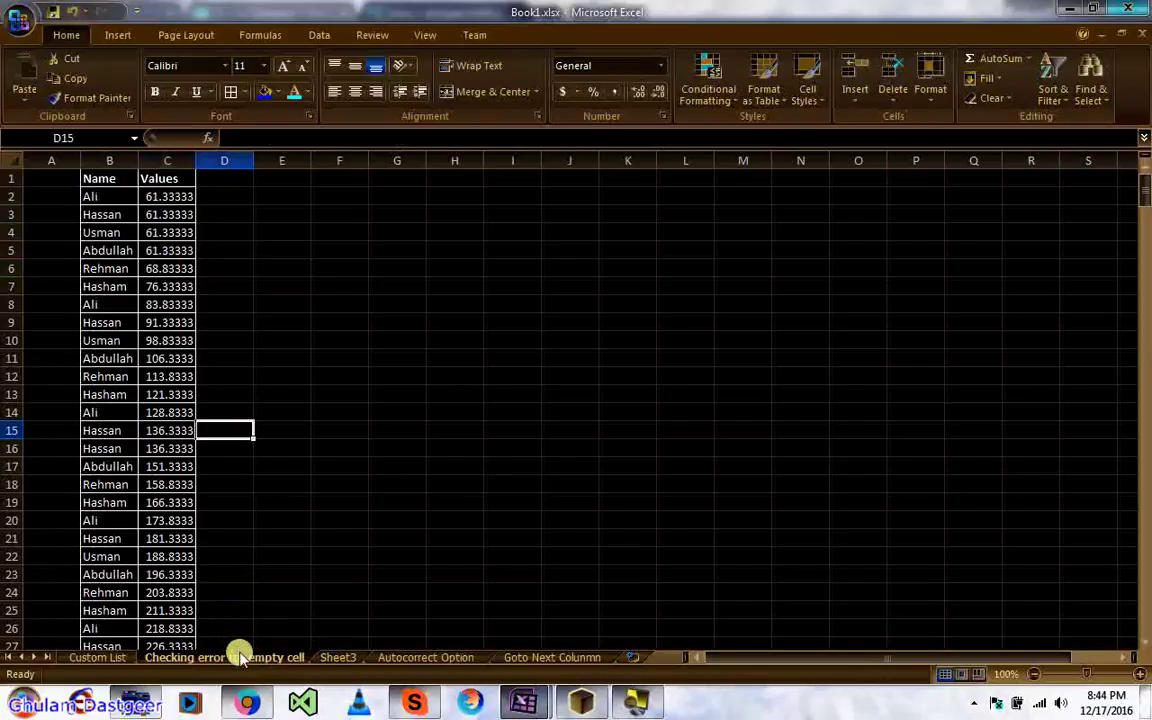
{"action": "left_click", "coordinate": [114, 425]}
{"action": "key", "text": "Delete"}
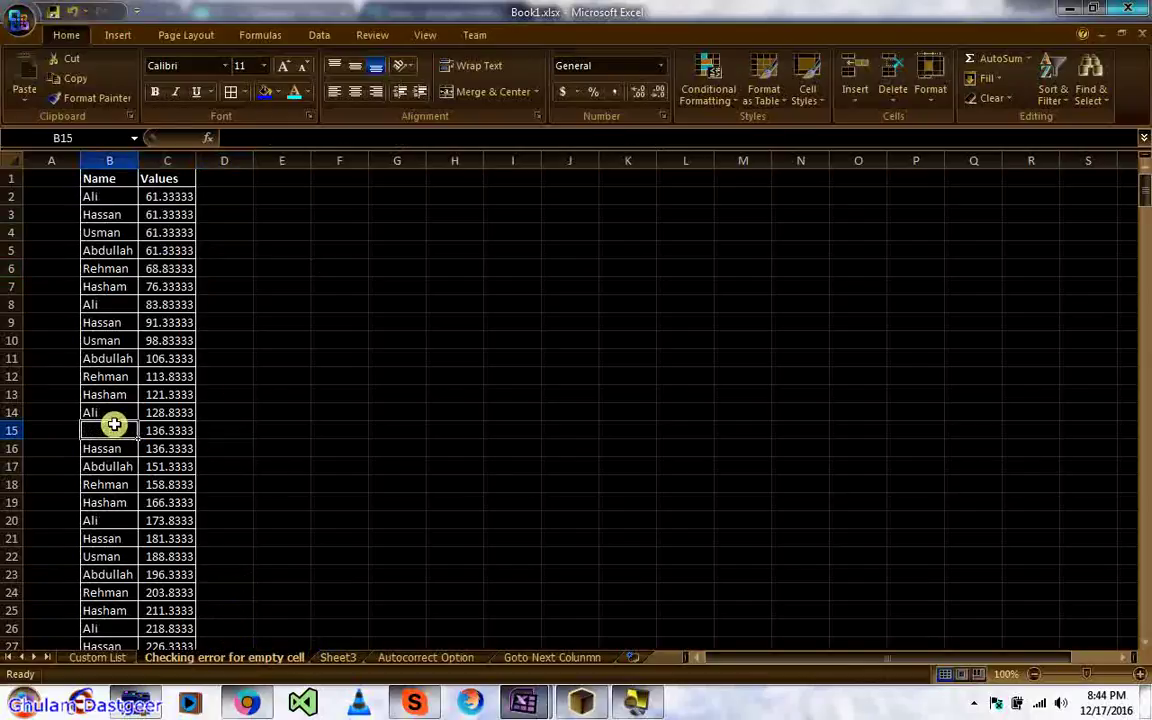
{"action": "key", "text": "shift+Right"}
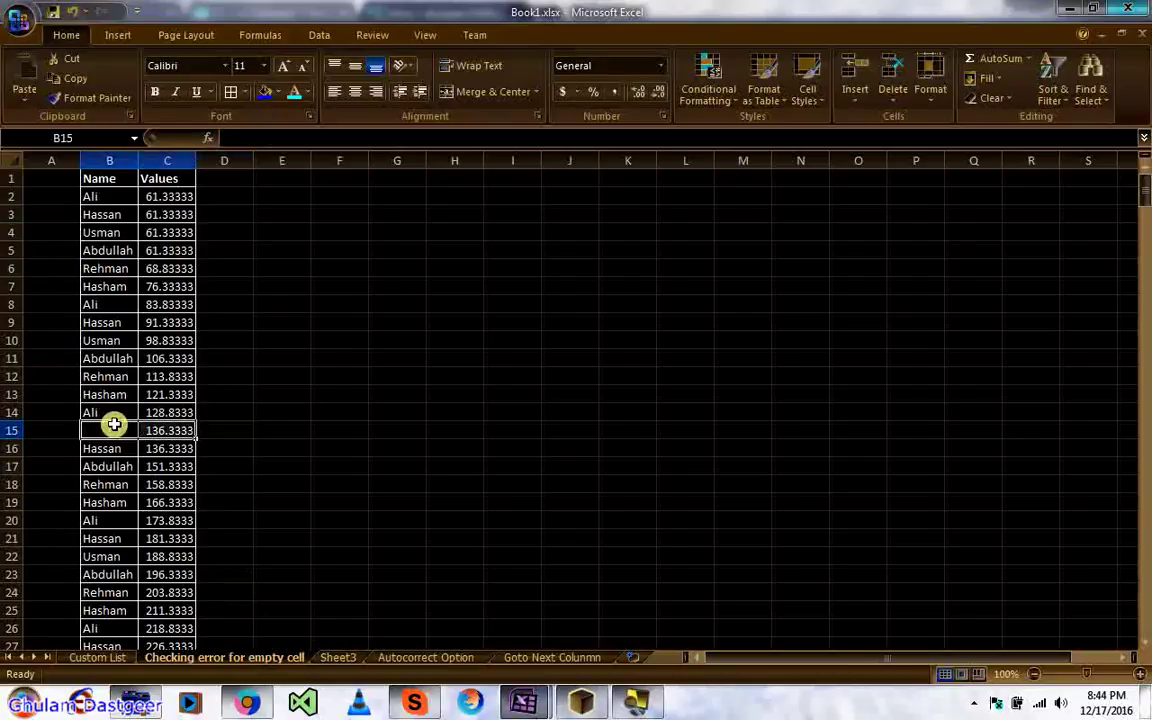
{"action": "key", "text": "Delete"}
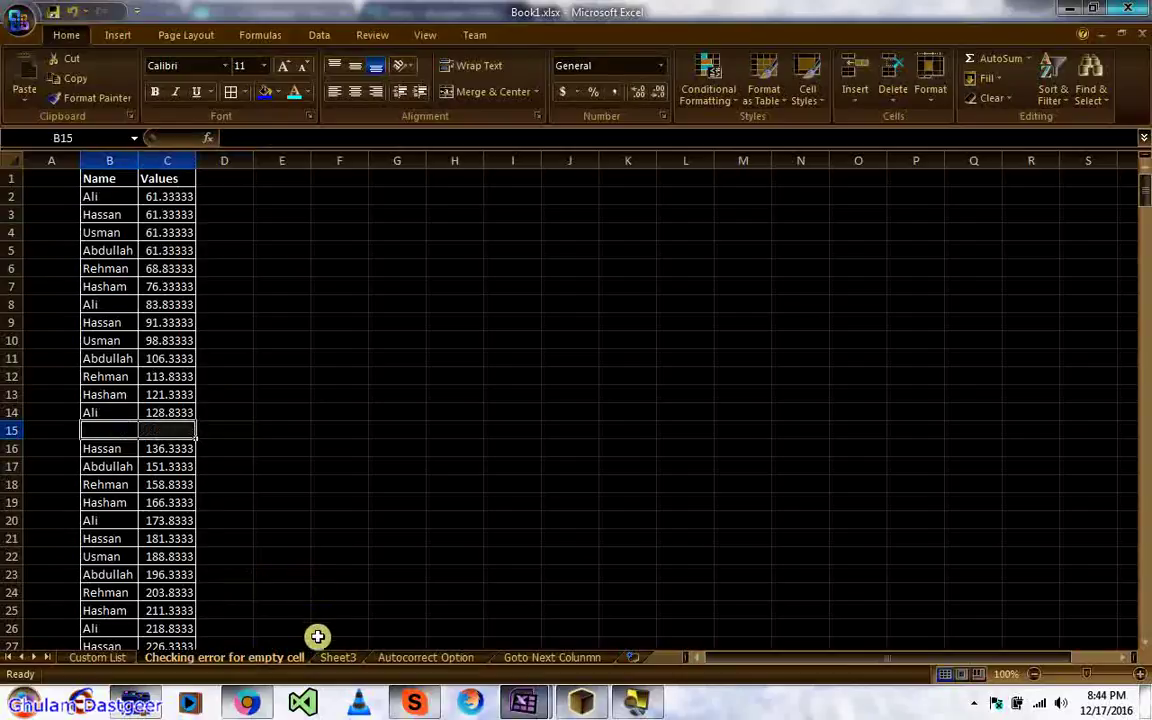
Step: Use C2's error smart tag on Sheet3 to Trace Empty Cell
{"action": "left_click", "coordinate": [333, 656]}
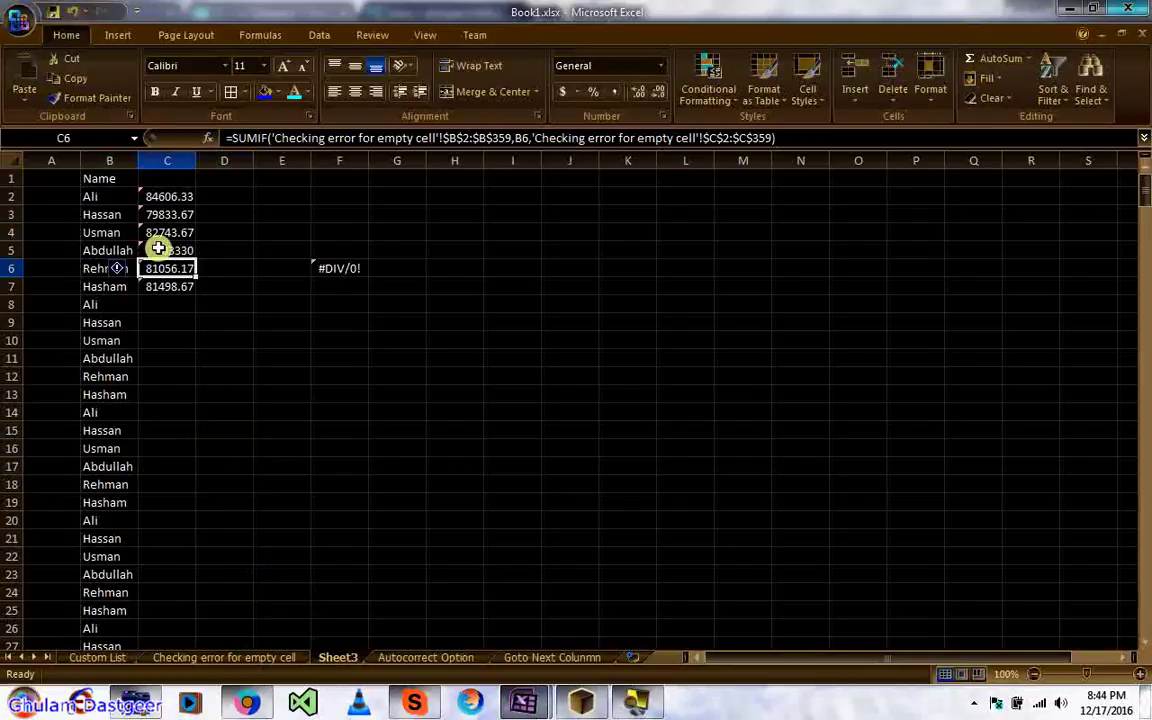
{"action": "left_click", "coordinate": [143, 194]}
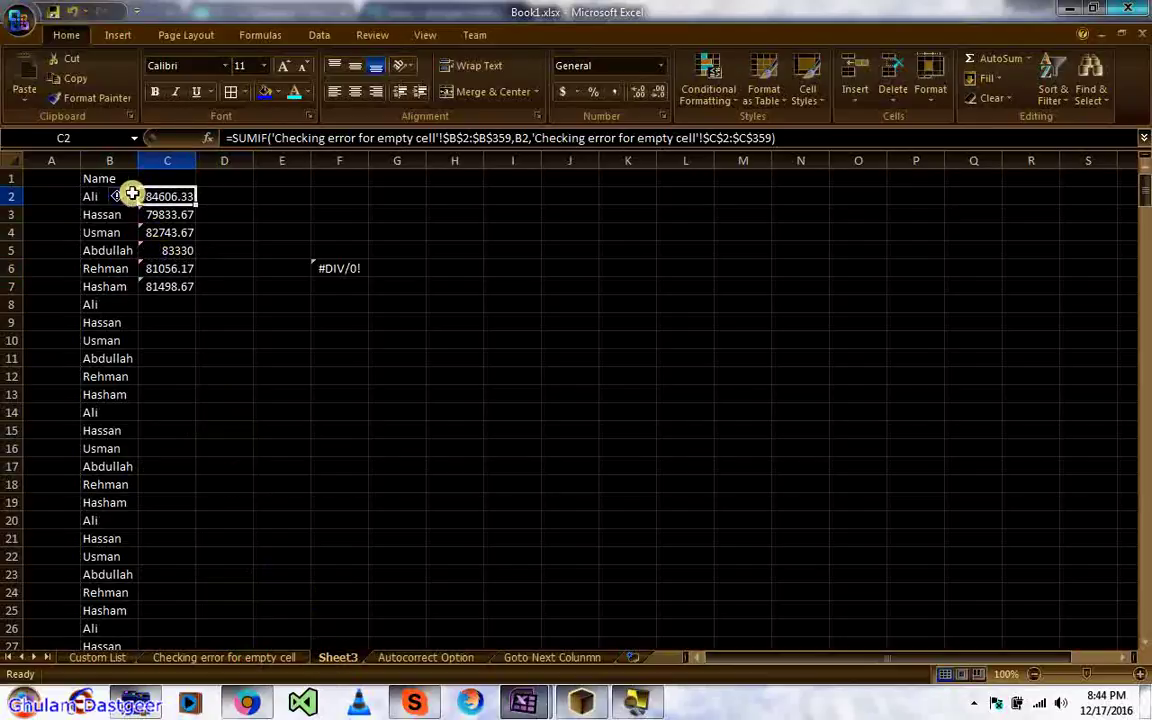
{"action": "left_click", "coordinate": [120, 196]}
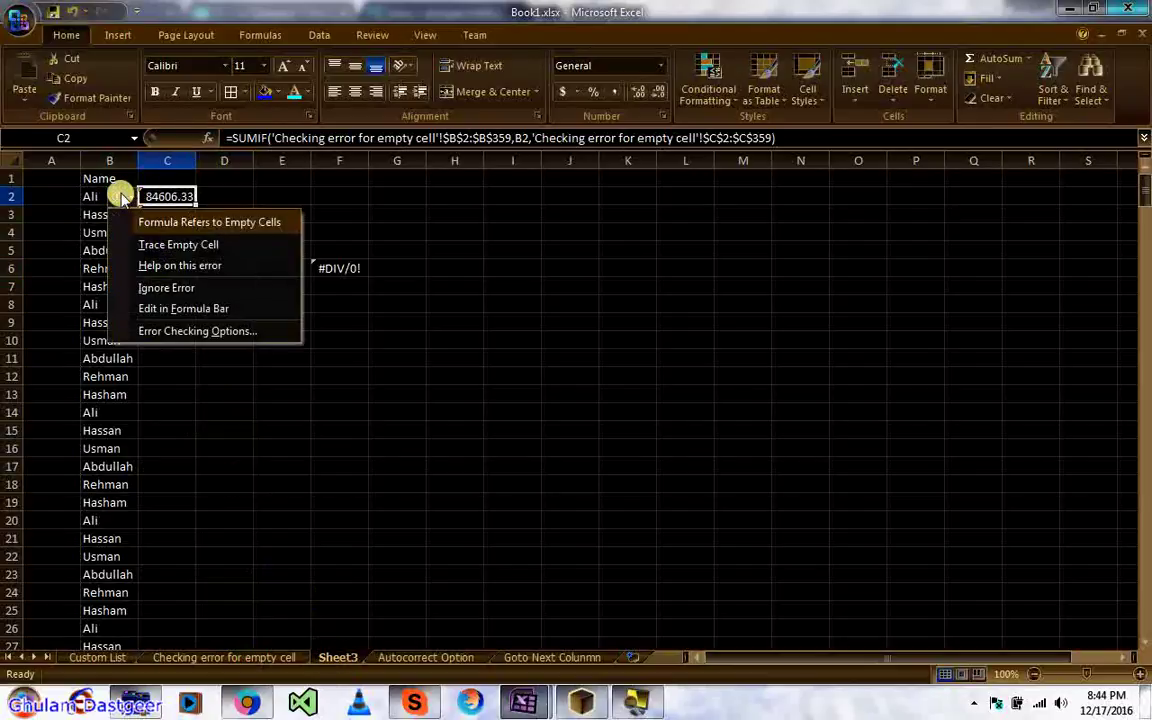
{"action": "left_click", "coordinate": [165, 248]}
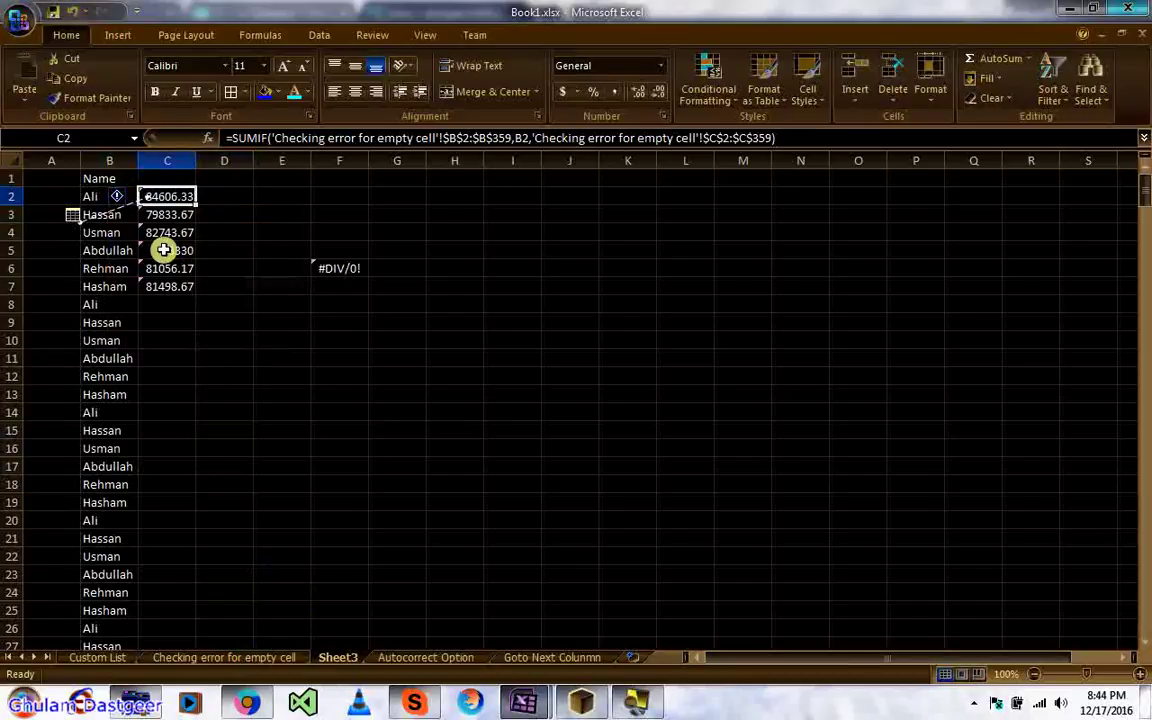
Step: Select cells A3, E17 and E12, then go to the Autocorrect Option sheet
{"action": "left_click", "coordinate": [72, 214]}
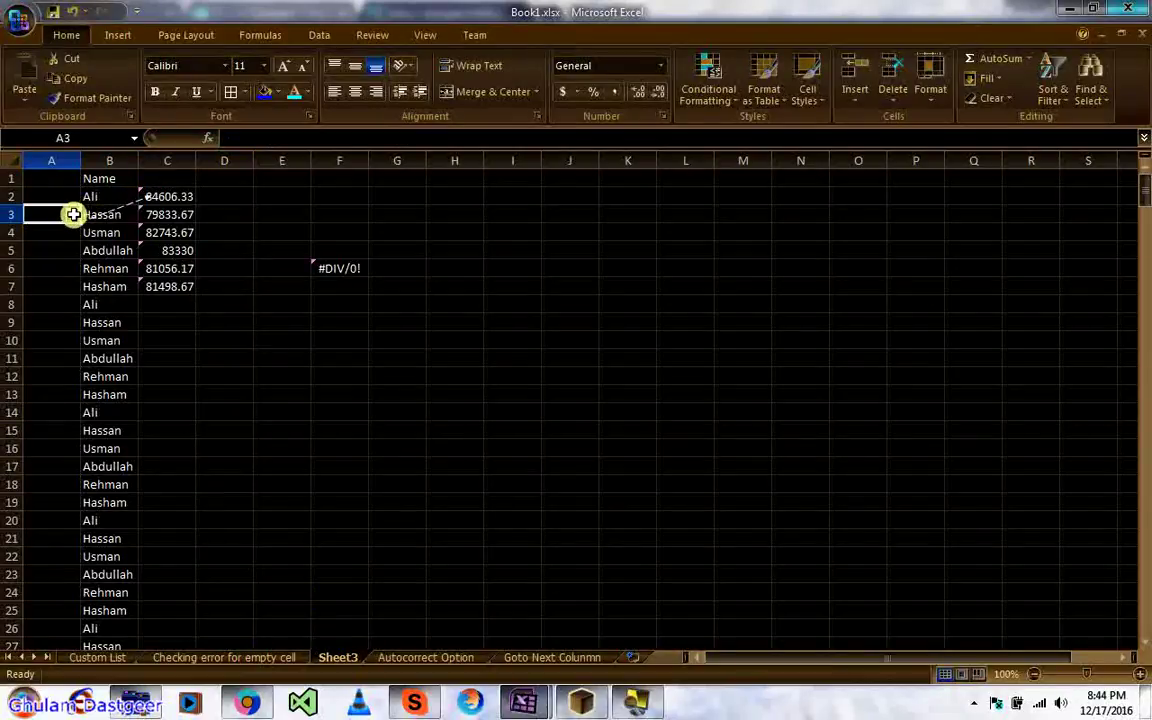
{"action": "left_click", "coordinate": [275, 467]}
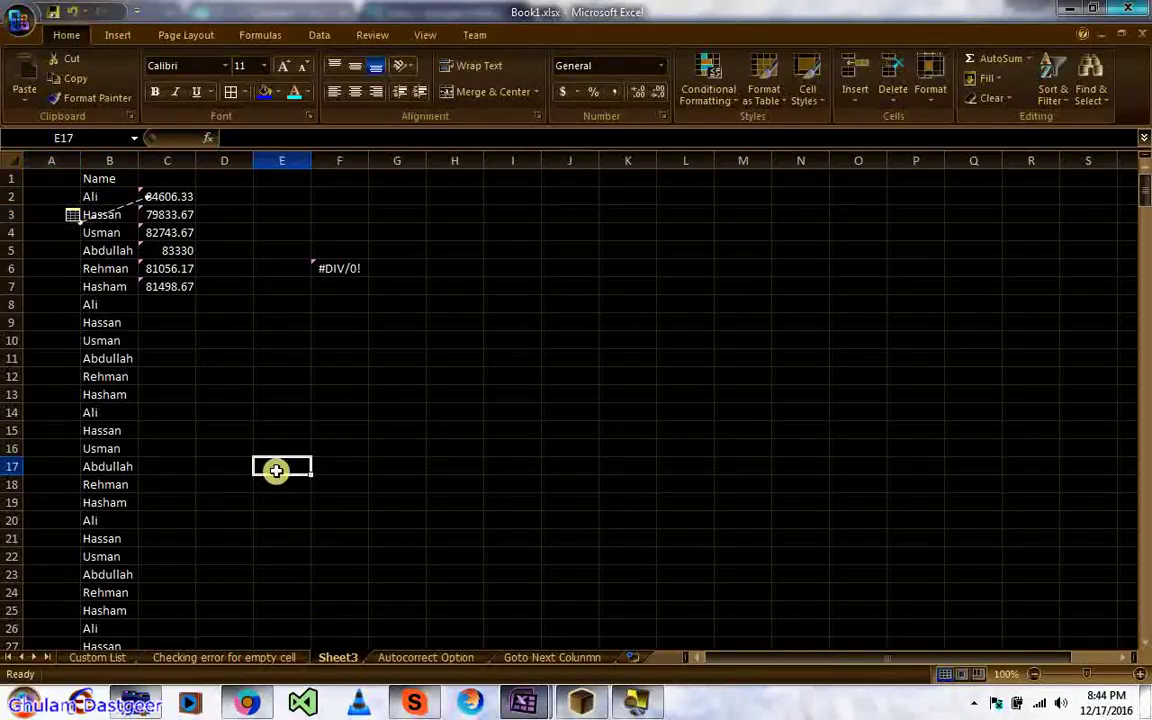
{"action": "left_click", "coordinate": [295, 371]}
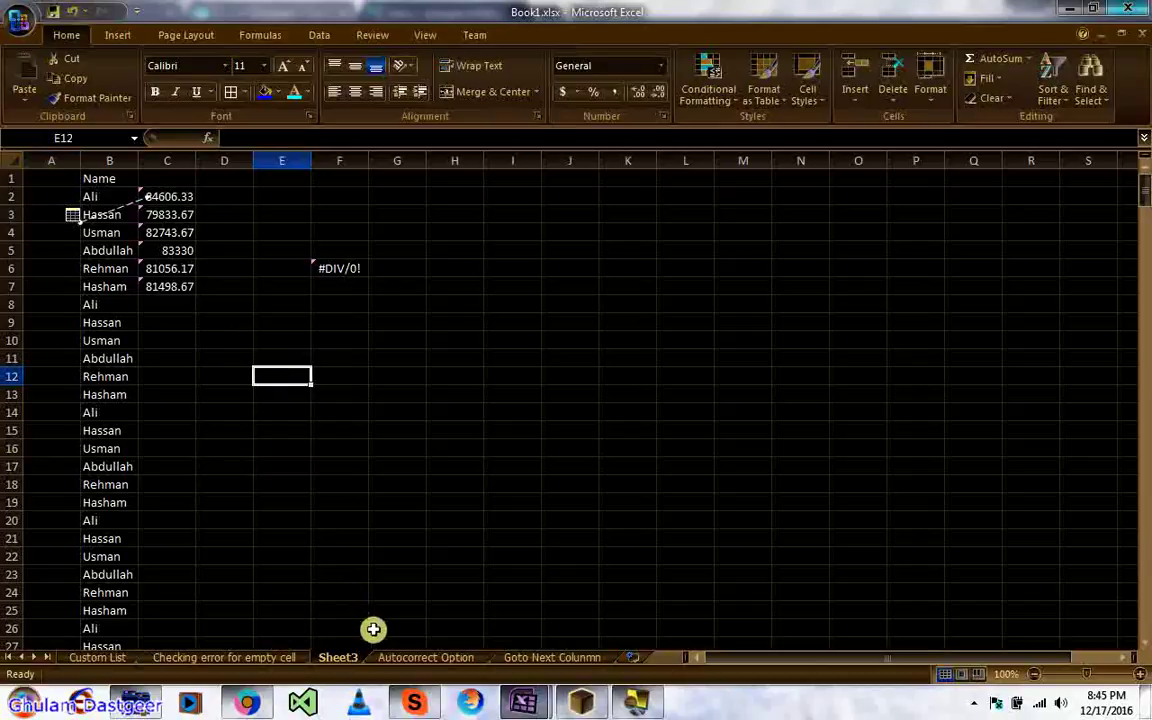
{"action": "left_click", "coordinate": [395, 658]}
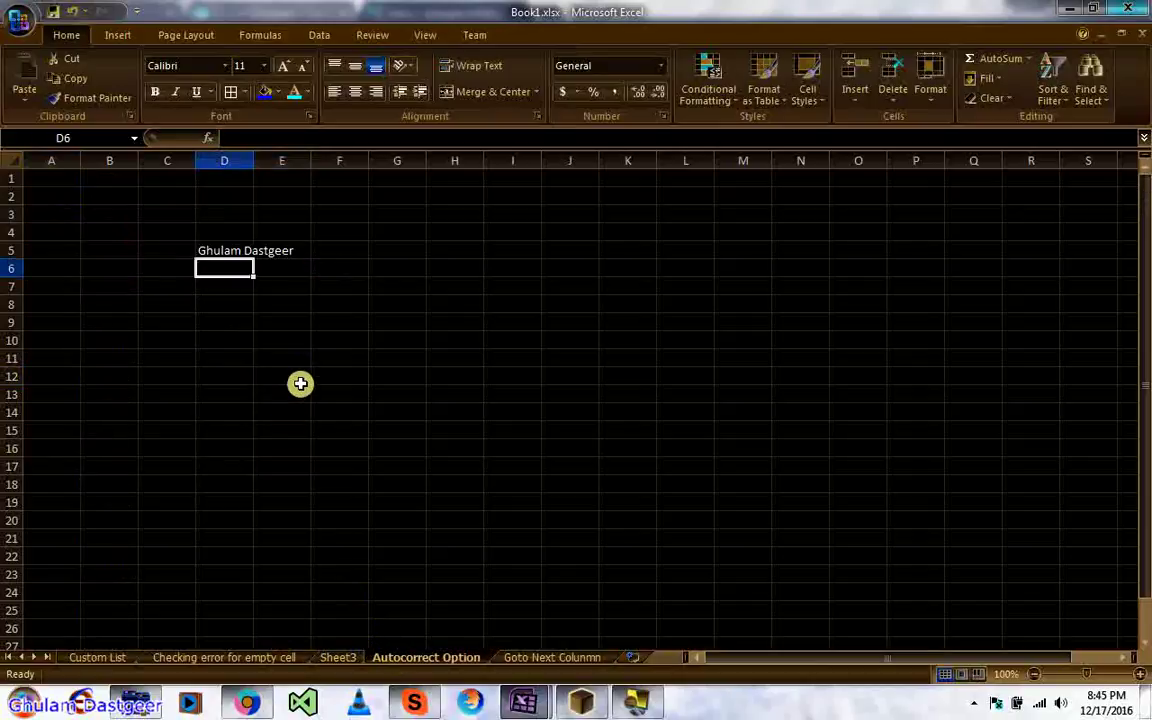
Step: Type the shortcuts G.D and Q into D9 downward, with Q expanding to PEPSI
{"action": "left_click", "coordinate": [220, 318]}
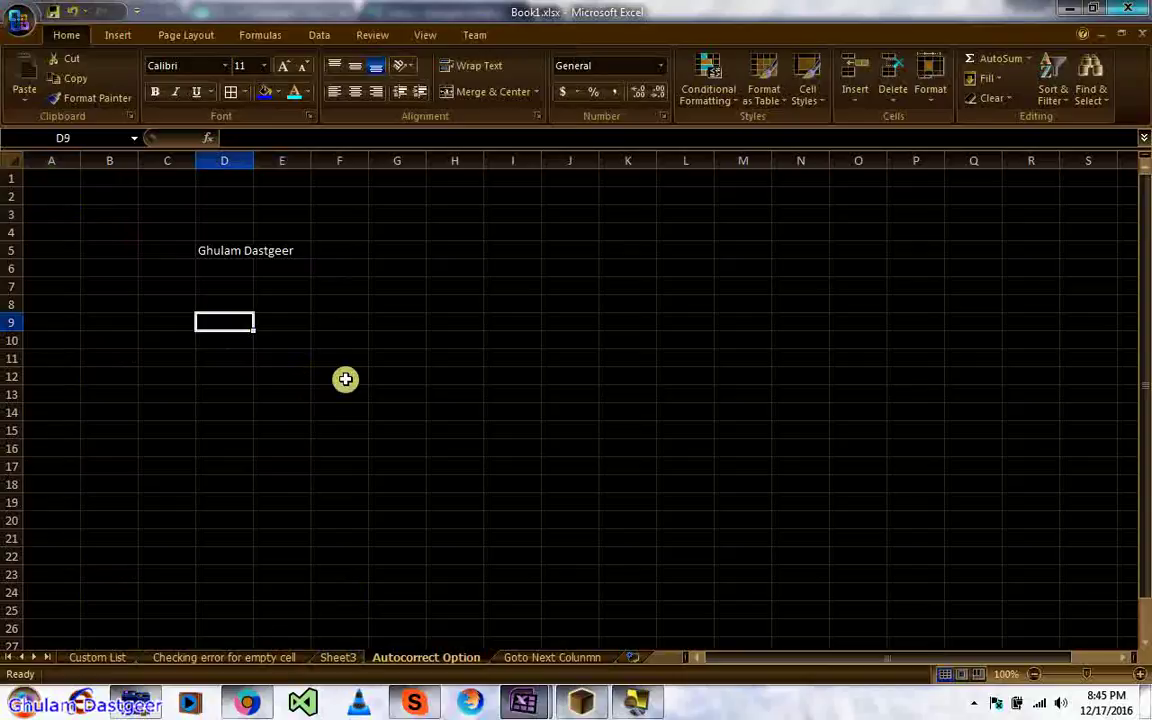
{"action": "type", "text": "G.D"}
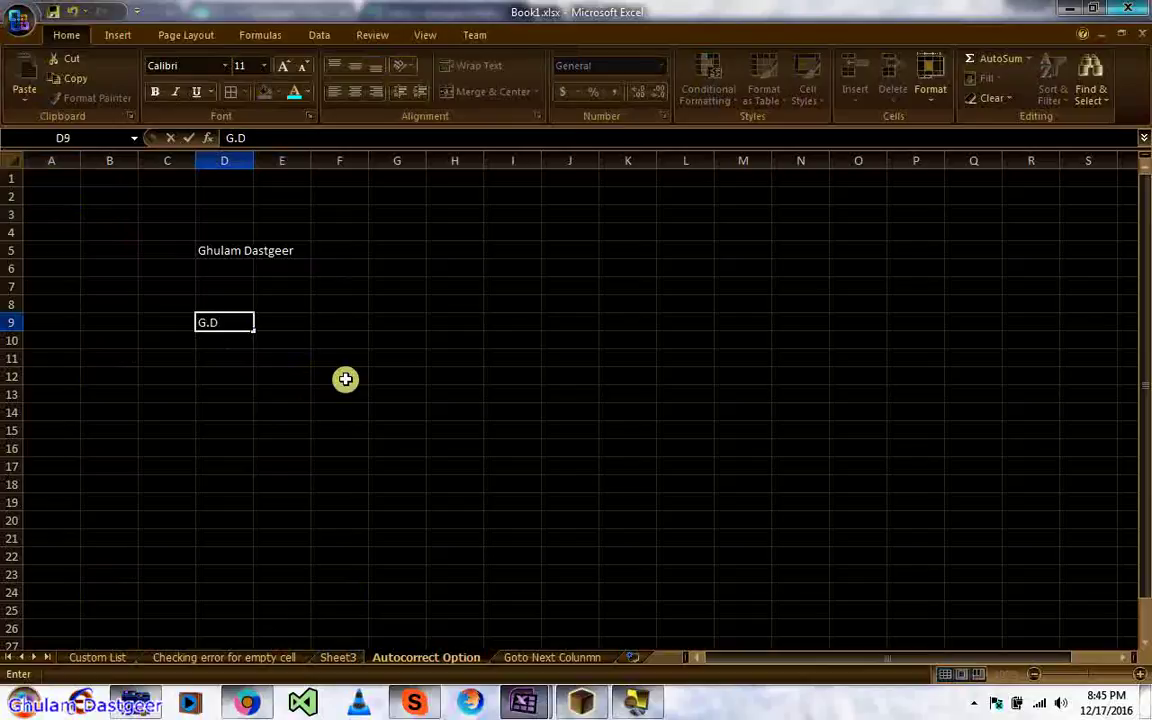
{"action": "key", "text": "Return"}
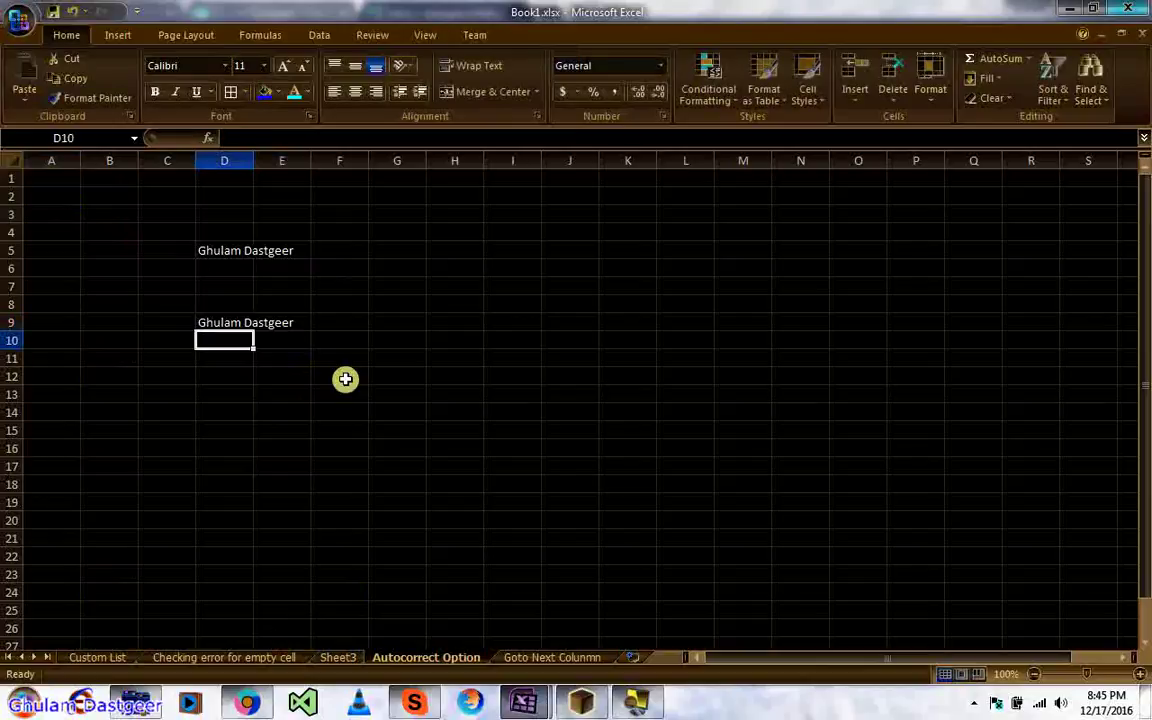
{"action": "type", "text": "G"}
{"action": "key", "text": "BackSpace"}
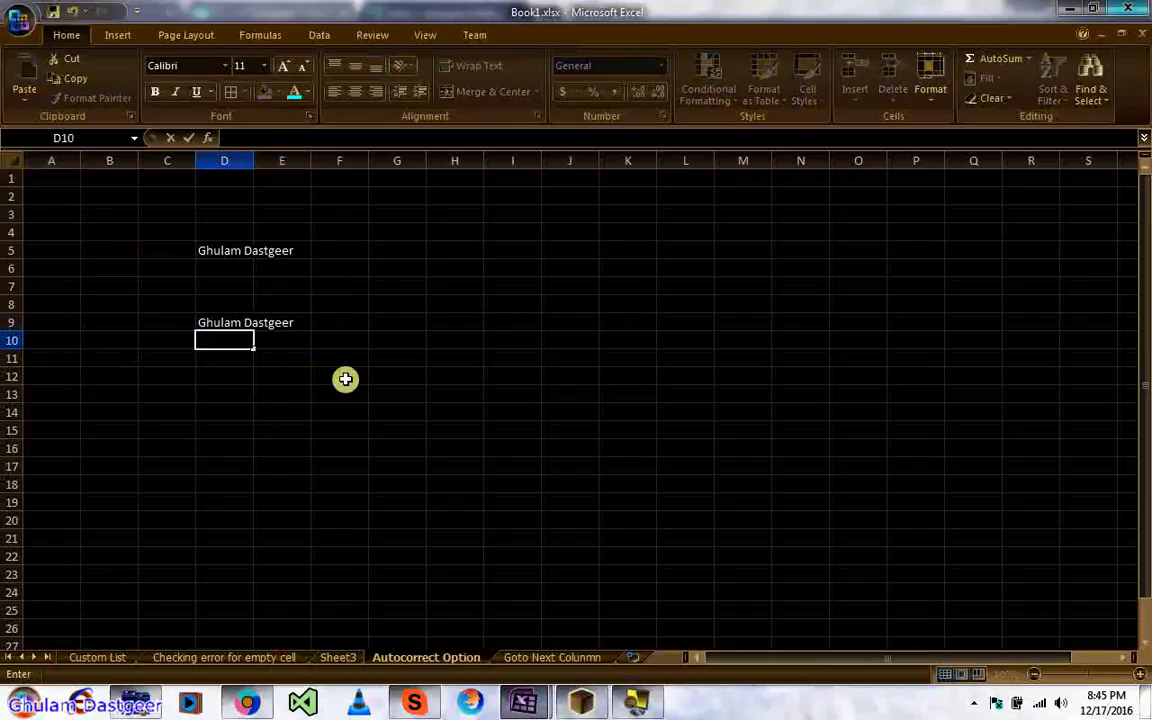
{"action": "type", "text": "Q"}
{"action": "key", "text": "Return"}
Step: Continue with more Q, W and E entries down to D26, E expanding to 7-UP
{"action": "type", "text": "Q"}
{"action": "key", "text": "Return"}
{"action": "type", "text": "Q"}
{"action": "key", "text": "Return"}
{"action": "type", "text": "Q"}
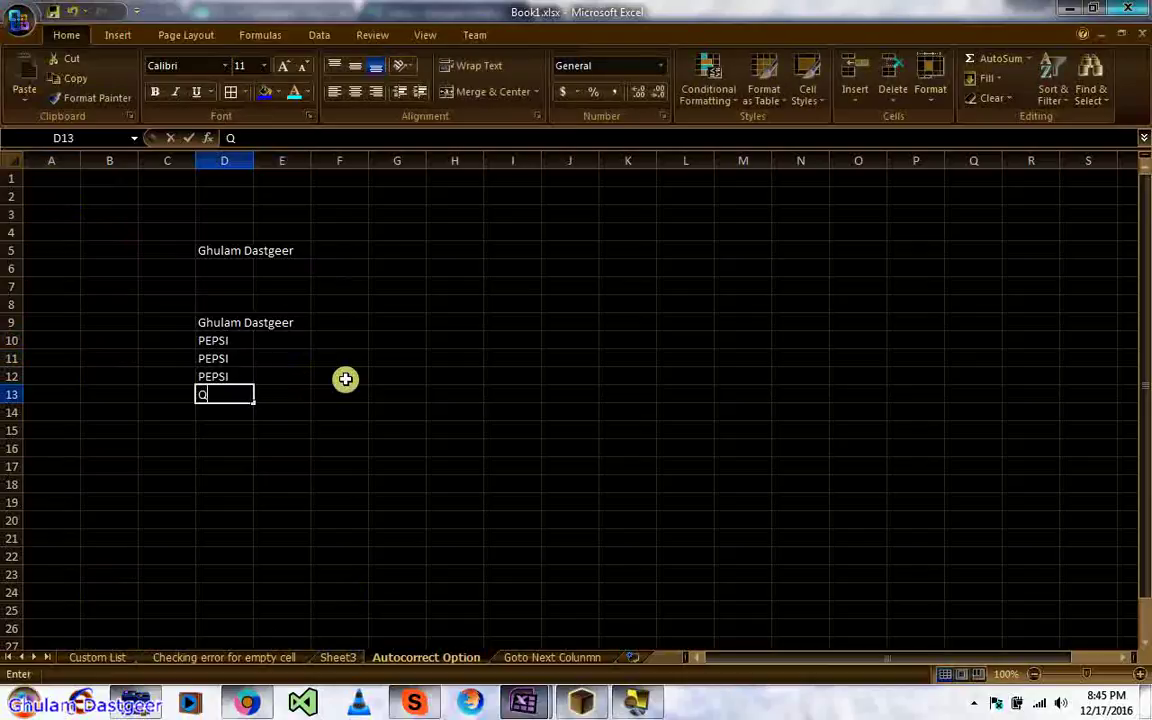
{"action": "type", "text": " Q Q W W W W"}
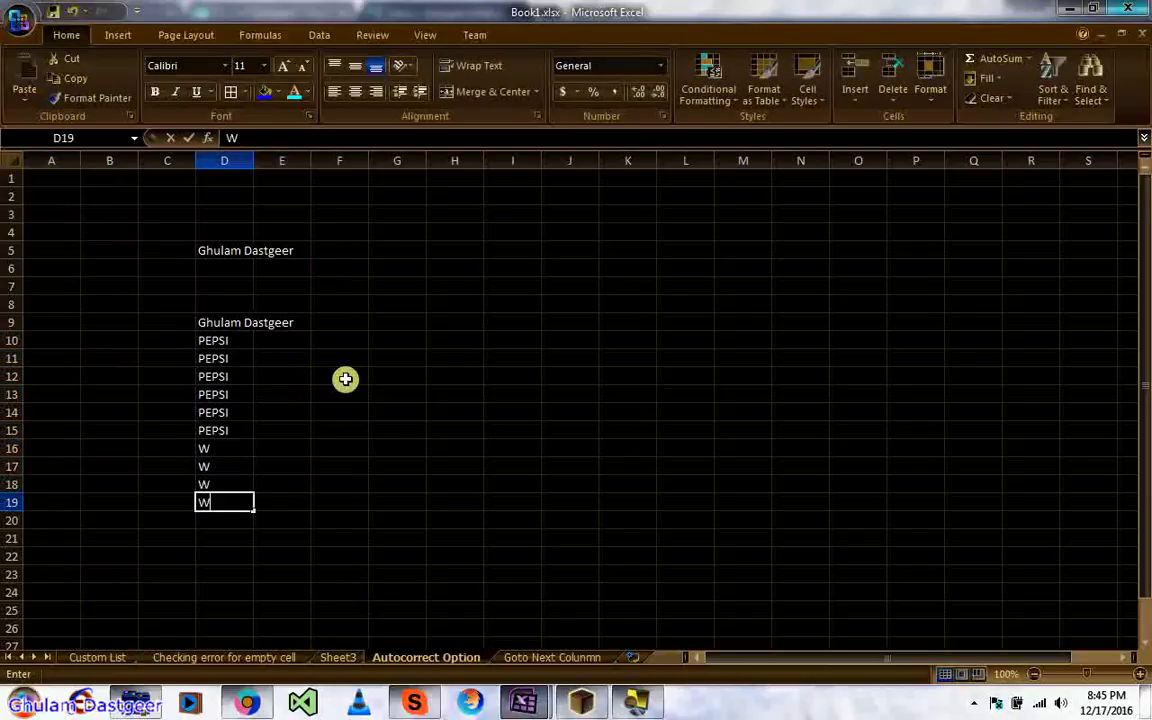
{"action": "key", "text": "Return"}
{"action": "type", "text": "E"}
{"action": "key", "text": "Return"}
{"action": "type", "text": "E"}
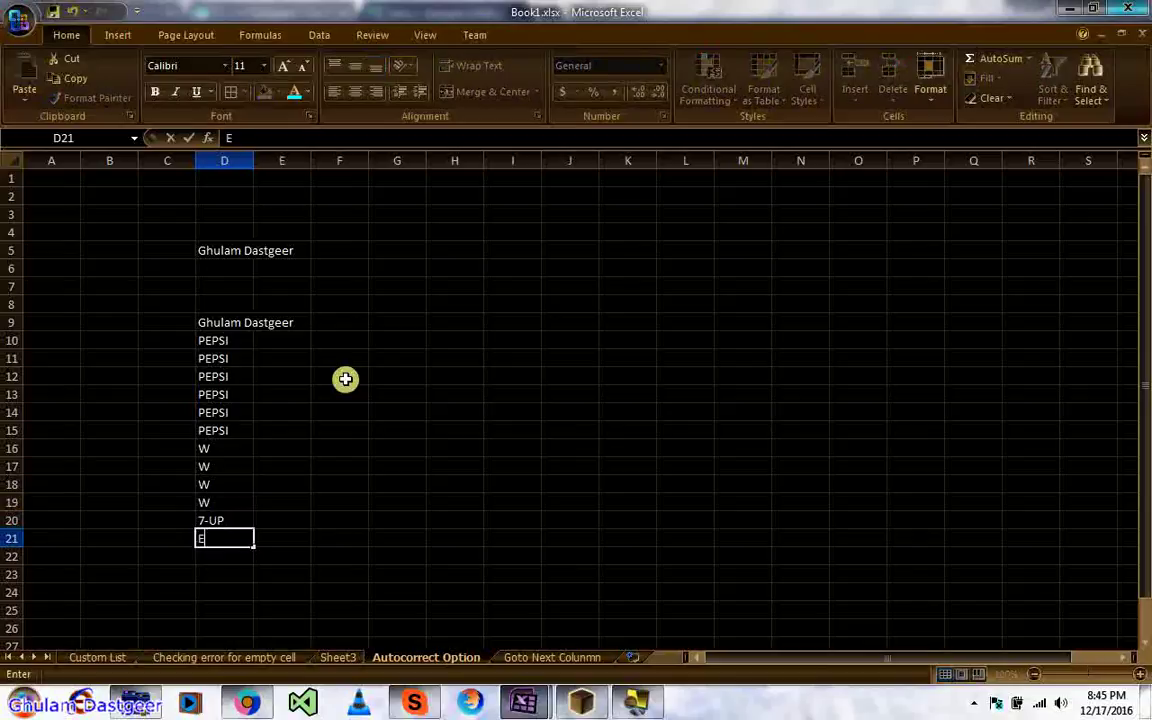
{"action": "type", "text": " E E E E E"}
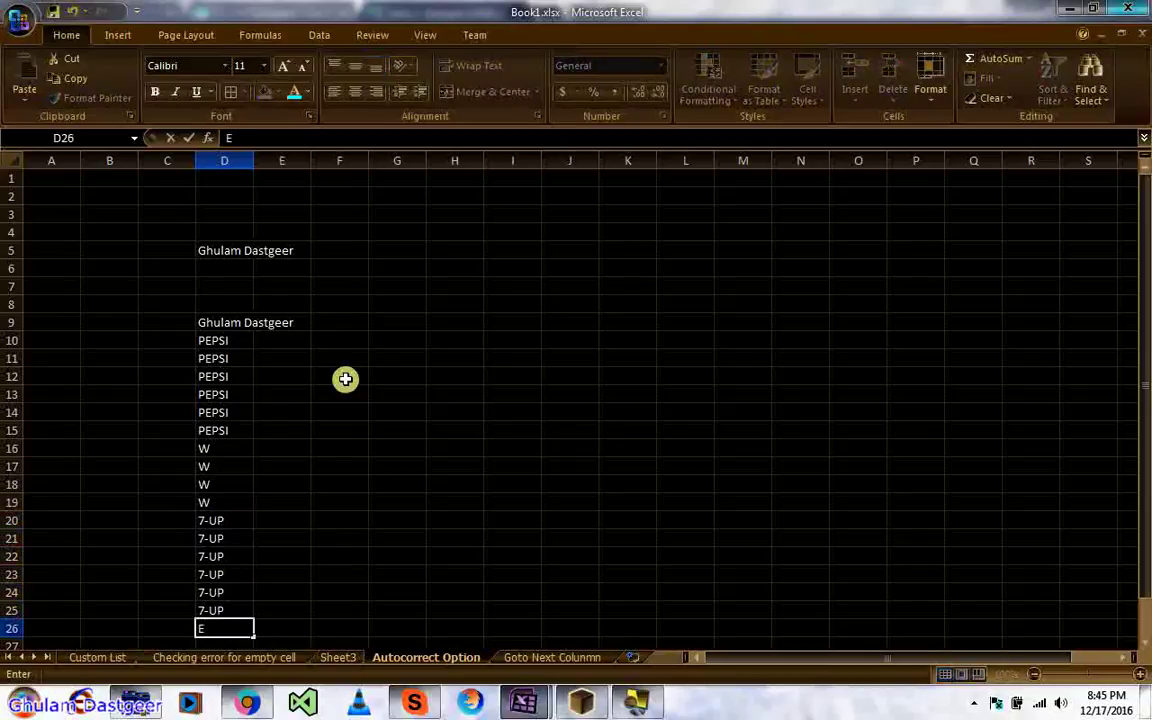
{"action": "key", "text": "shift+Return"}
Step: Clear the test entries in D9:D25 and select C8
{"action": "key", "text": "ctrl+shift+Up"}
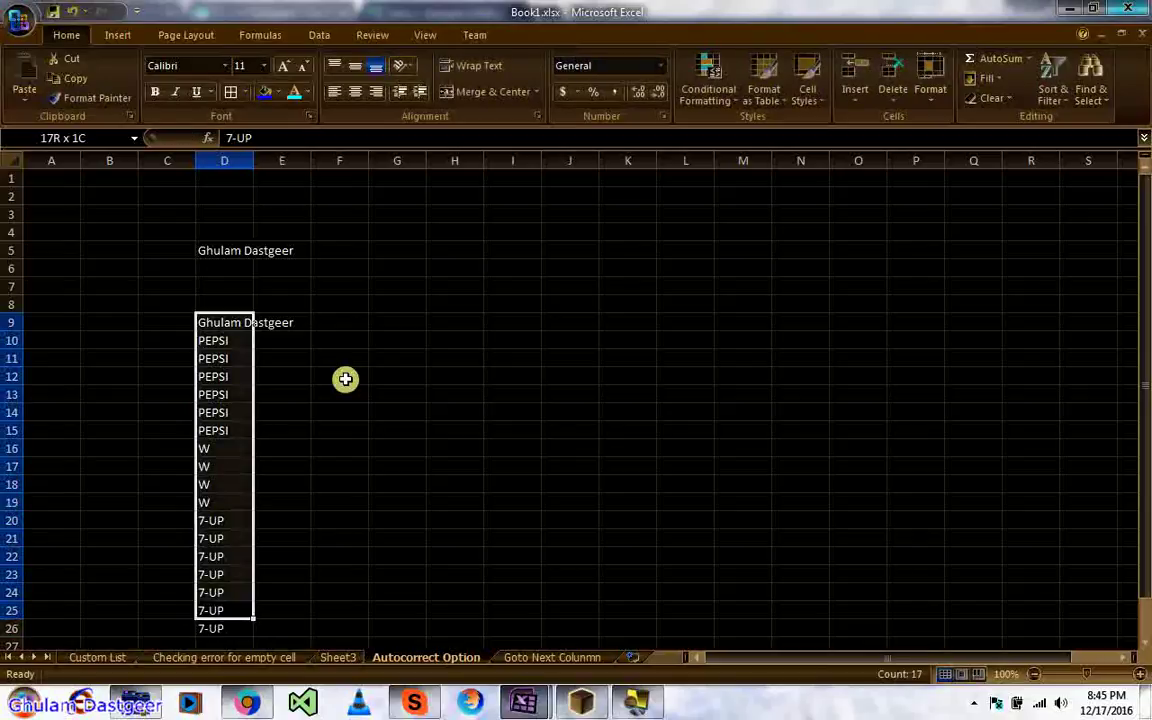
{"action": "key", "text": "Delete"}
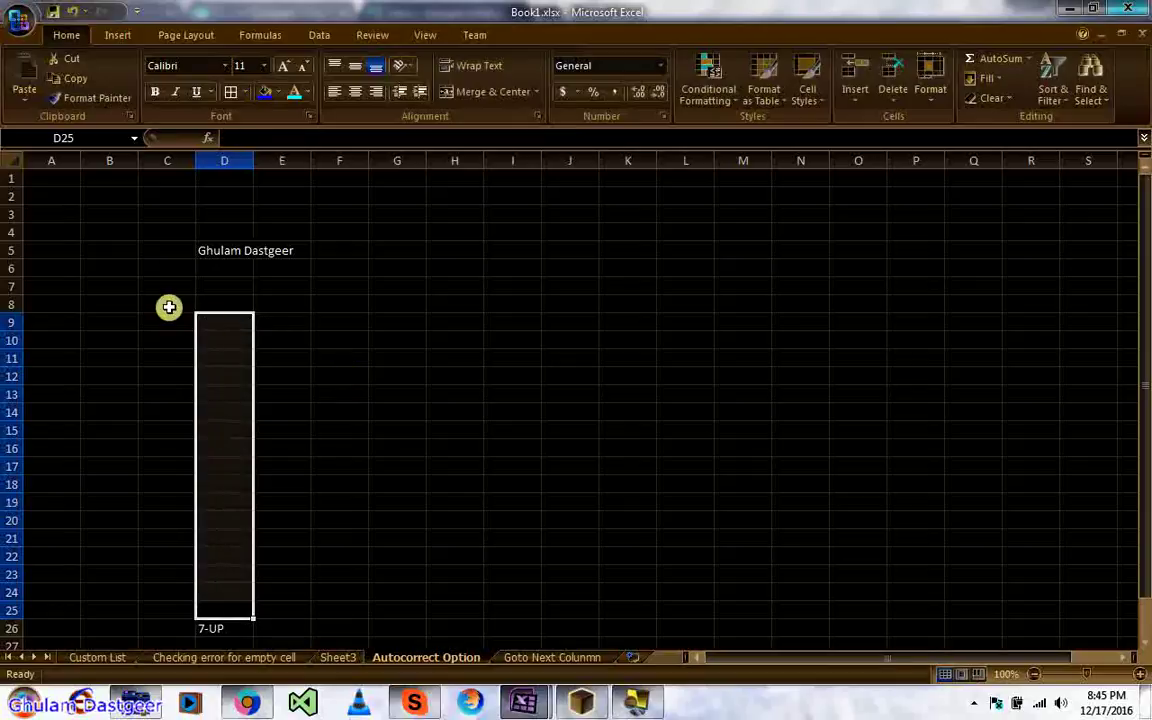
{"action": "left_click", "coordinate": [167, 304]}
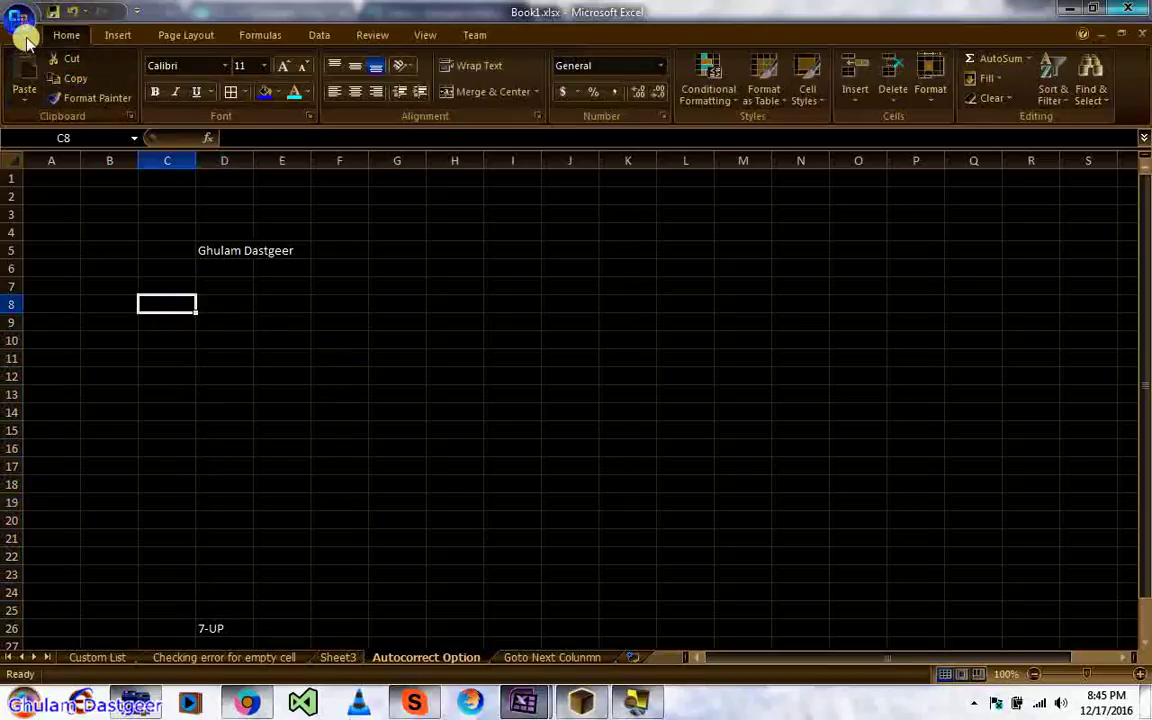
Step: Open the AutoCorrect Options dialog from the Proofing page of Excel Options
{"action": "left_click", "coordinate": [21, 24]}
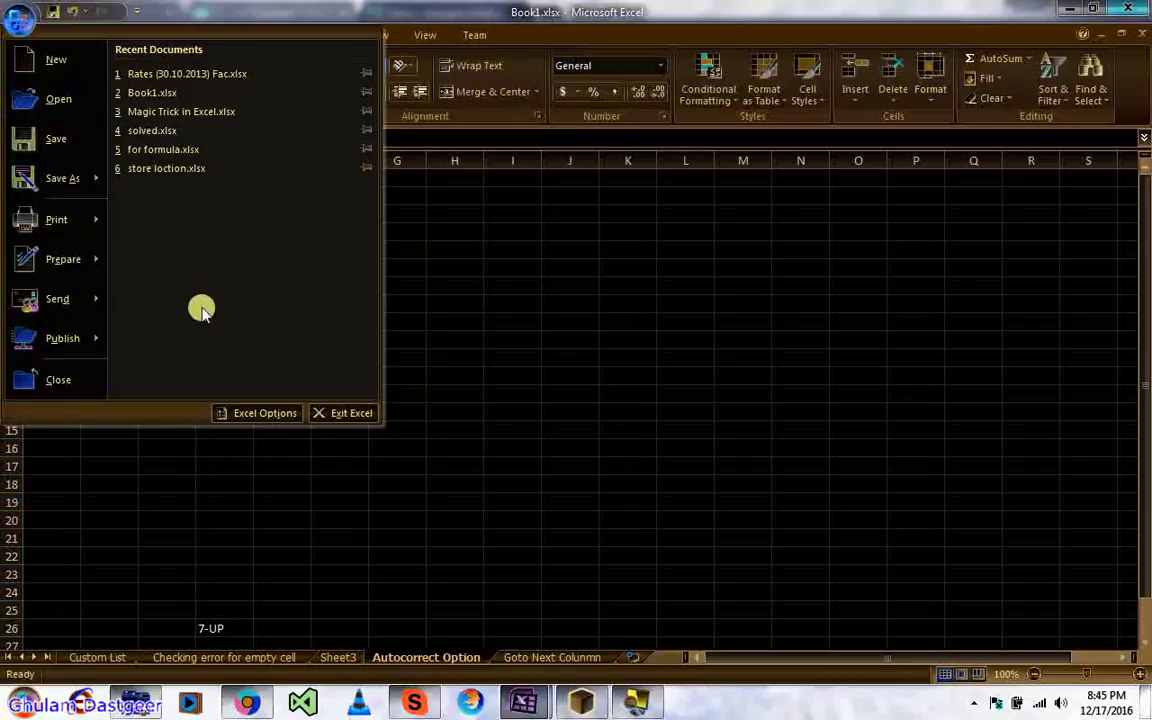
{"action": "left_click", "coordinate": [259, 413]}
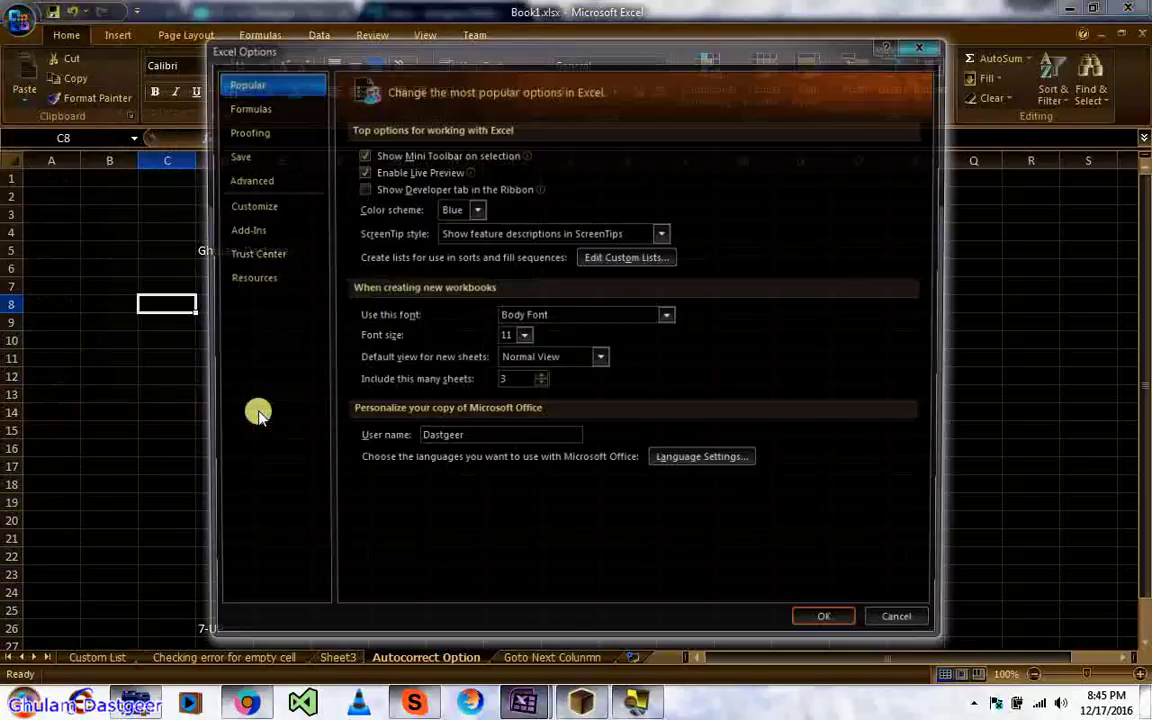
{"action": "left_click", "coordinate": [246, 131]}
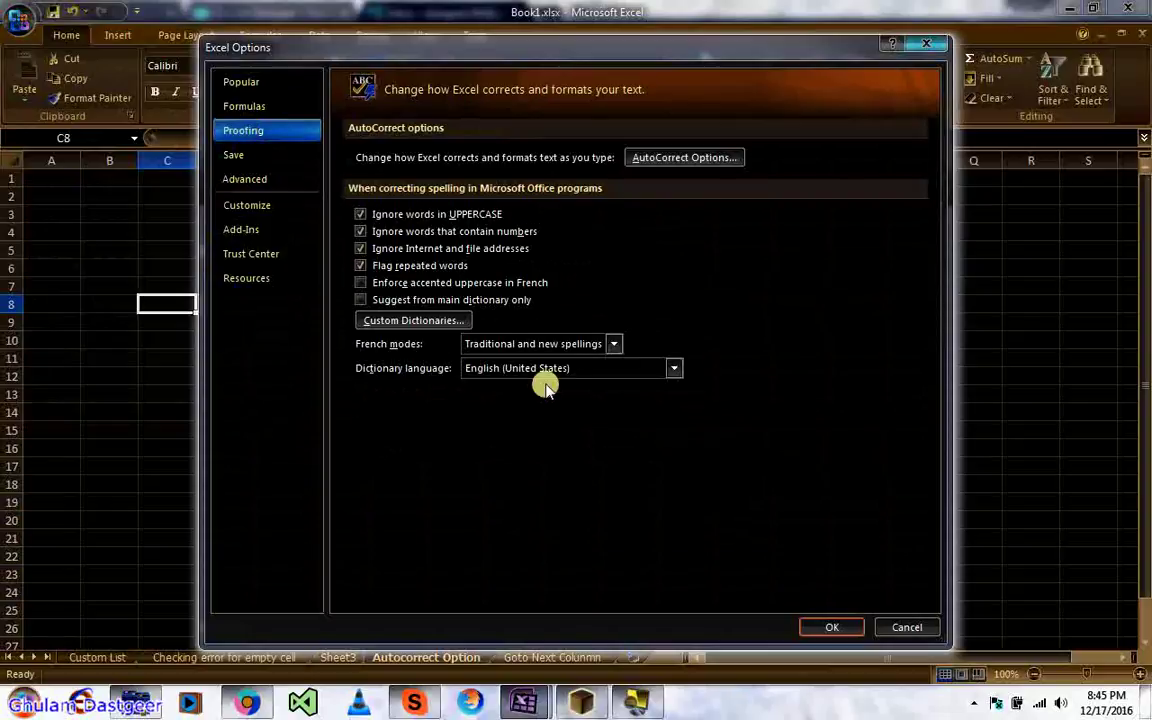
{"action": "left_click", "coordinate": [668, 160]}
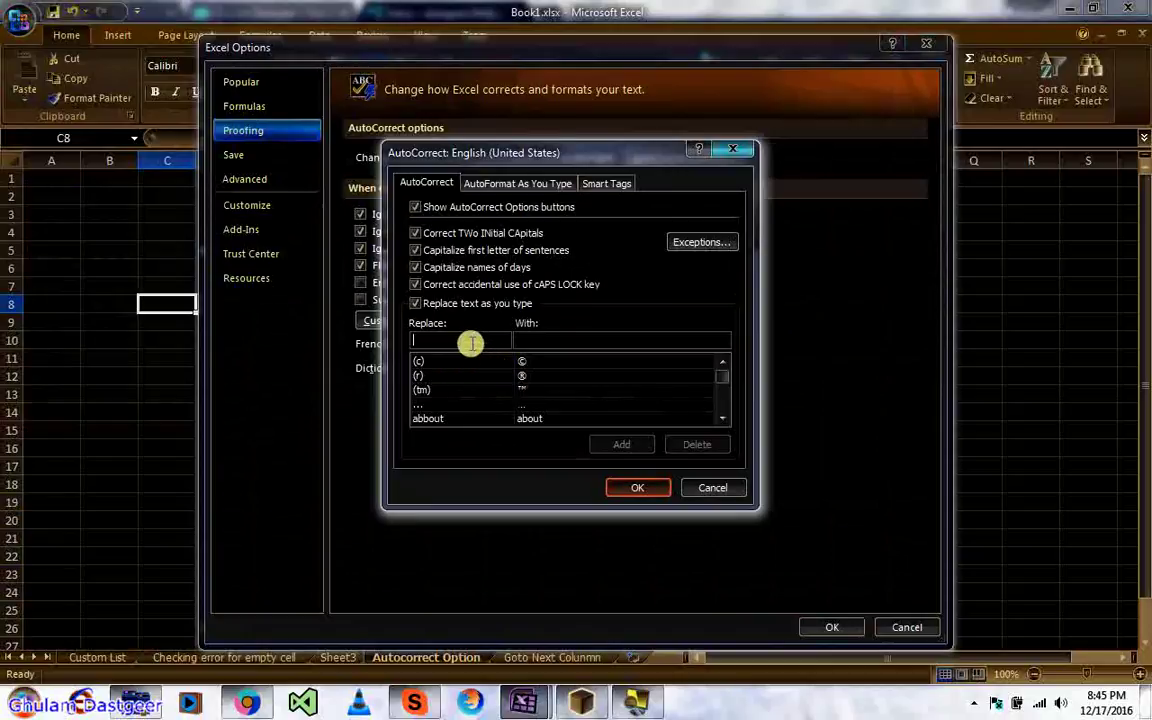
Step: Add the replacement t → TEXT, confirm both dialogs and select G8
{"action": "left_click", "coordinate": [470, 343]}
{"action": "type", "text": "t"}
{"action": "key", "text": "BackSpace"}
{"action": "type", "text": "t"}
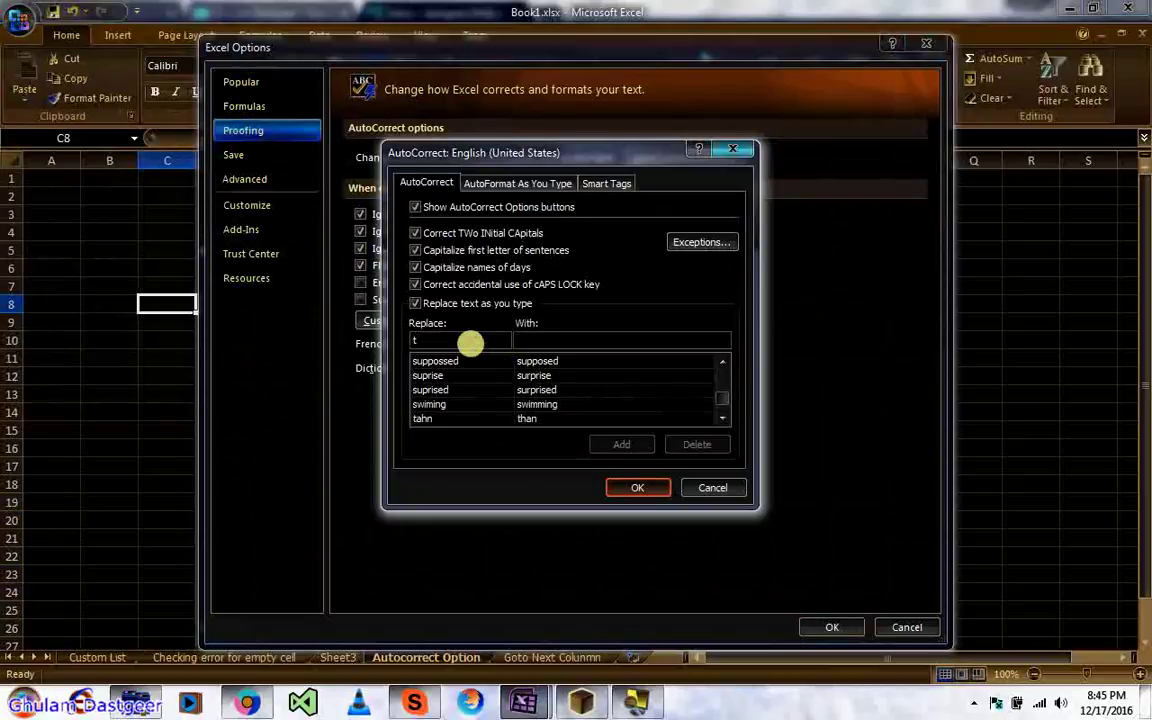
{"action": "type", "text": "TEXT"}
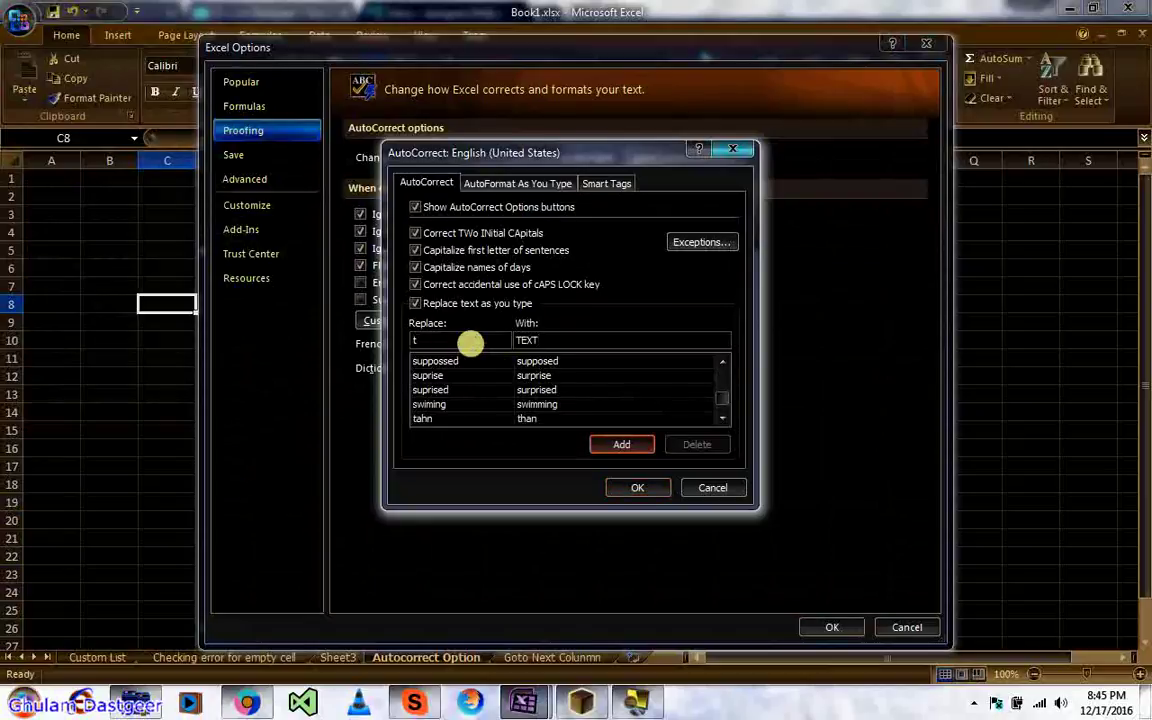
{"action": "left_click", "coordinate": [617, 446]}
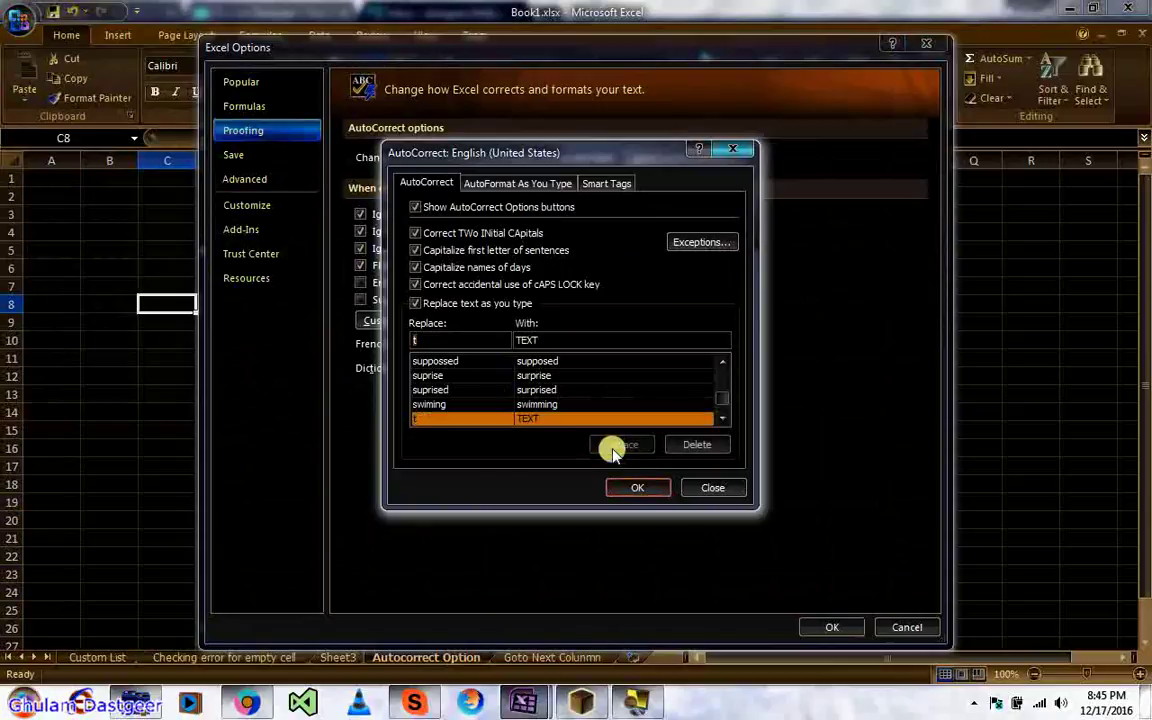
{"action": "left_click", "coordinate": [632, 486]}
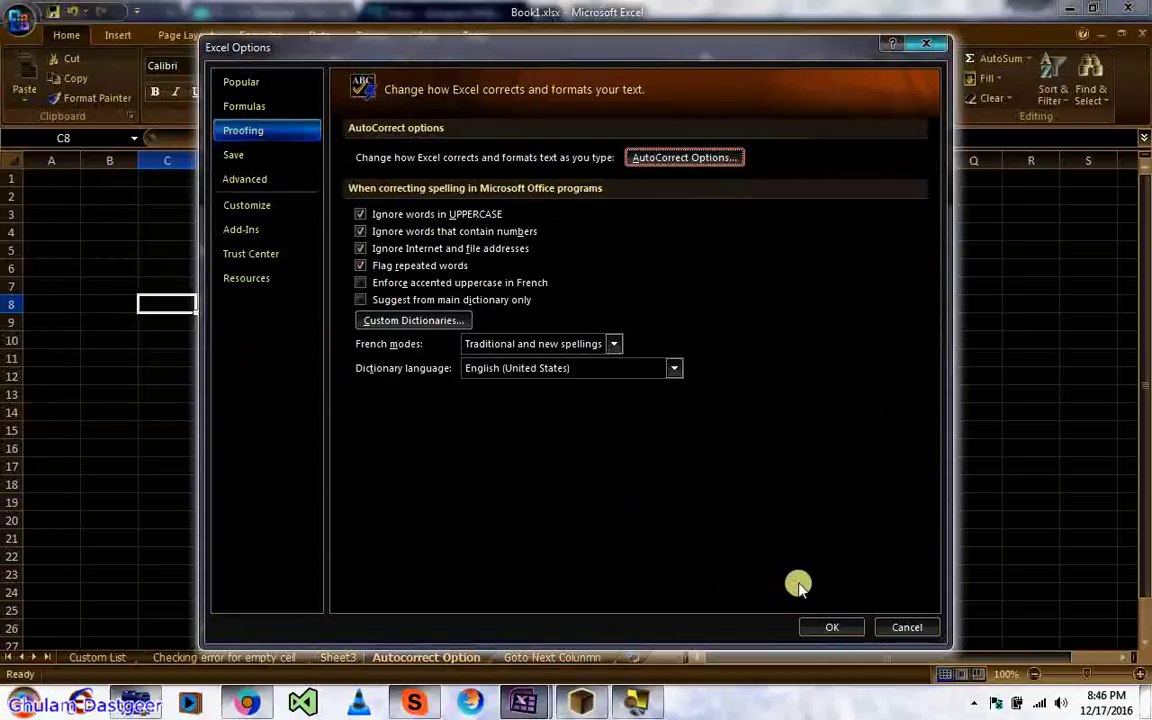
{"action": "left_click", "coordinate": [826, 627]}
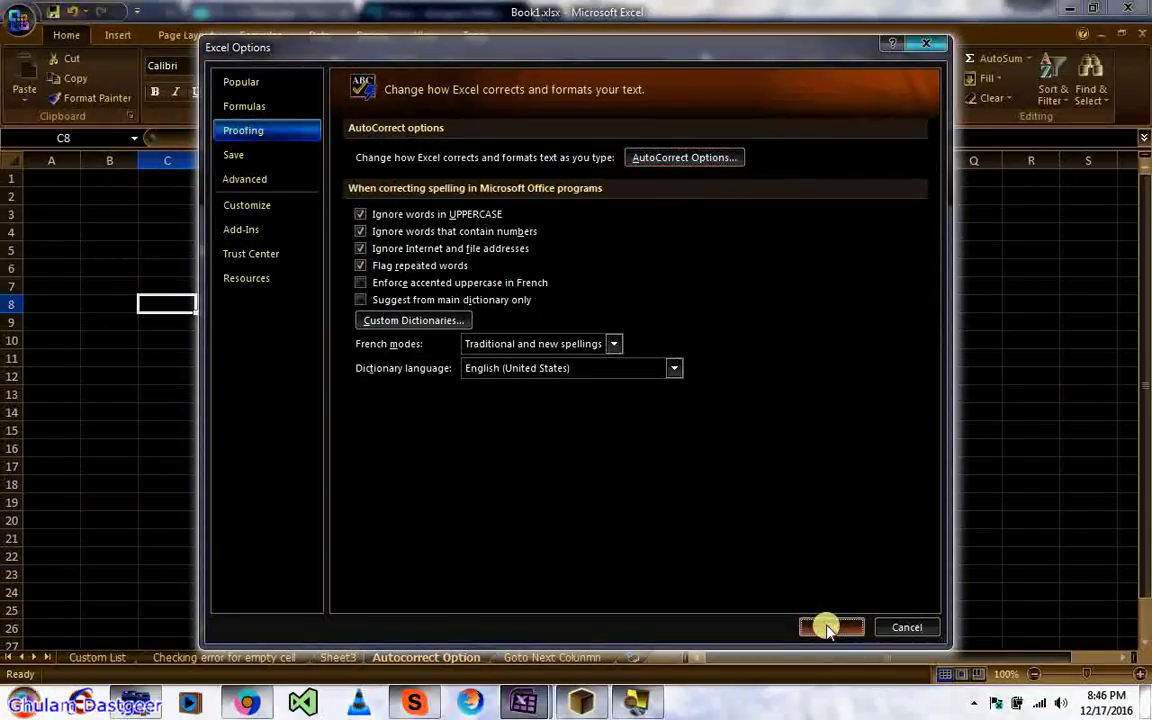
{"action": "left_click", "coordinate": [421, 307]}
Step: Type t into G8 through G16 so each cell autocorrects to TEXT
{"action": "type", "text": "TEXT"}
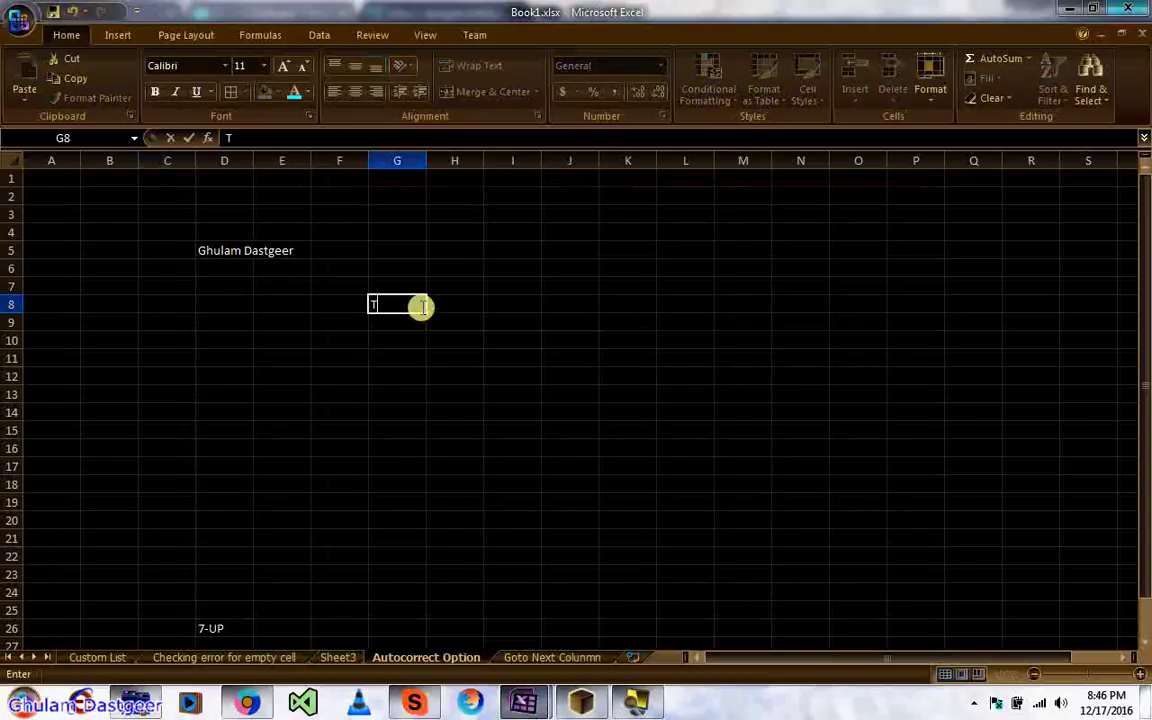
{"action": "key", "text": "Return"}
{"action": "type", "text": "TEXT"}
{"action": "key", "text": "Return"}
{"action": "type", "text": "TEXT"}
{"action": "key", "text": "Return"}
{"action": "type", "text": "TEXT TEXT TEXT TEXT TEXT TEXT"}
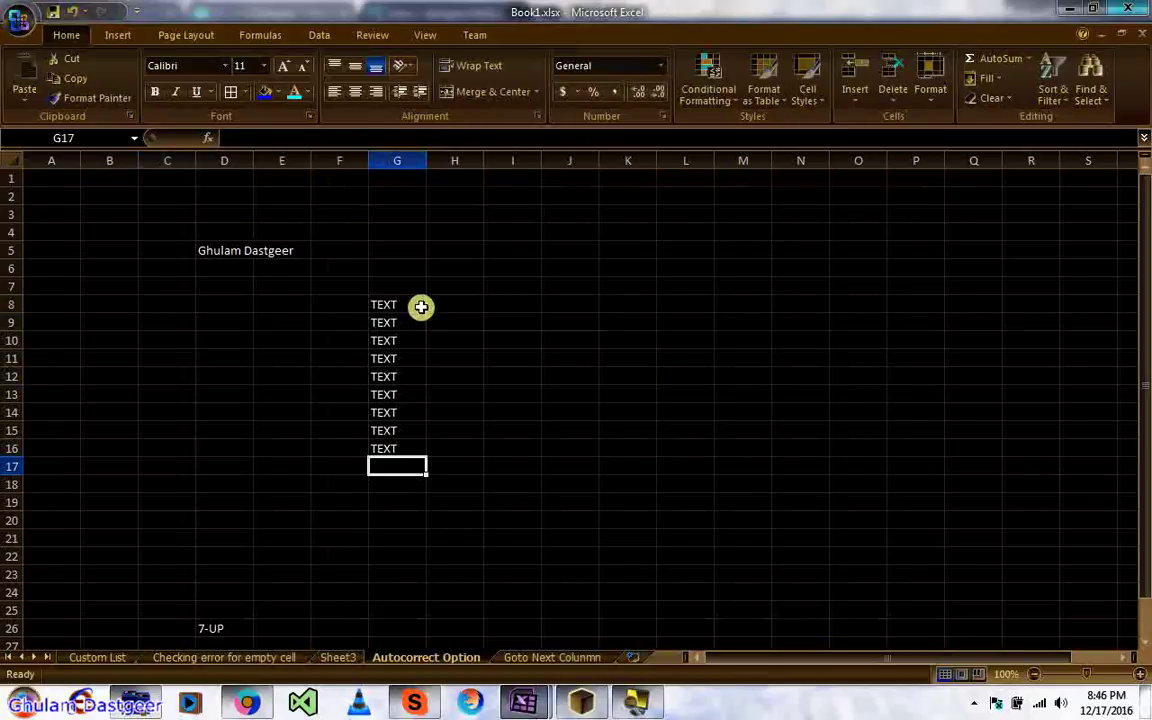
Step: Clear D5:G16, then move the active cell around column C with the arrow keys
{"action": "left_click_drag", "start_coordinate": [337, 295], "coordinate": [400, 457]}
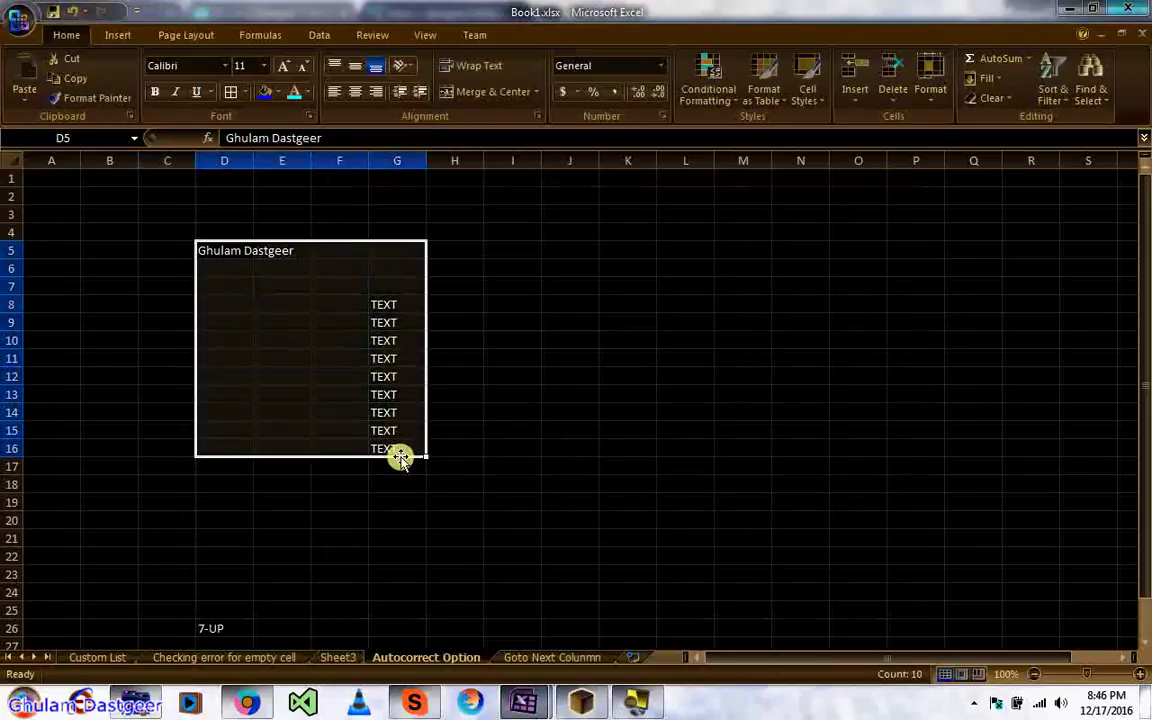
{"action": "key", "text": "Delete"}
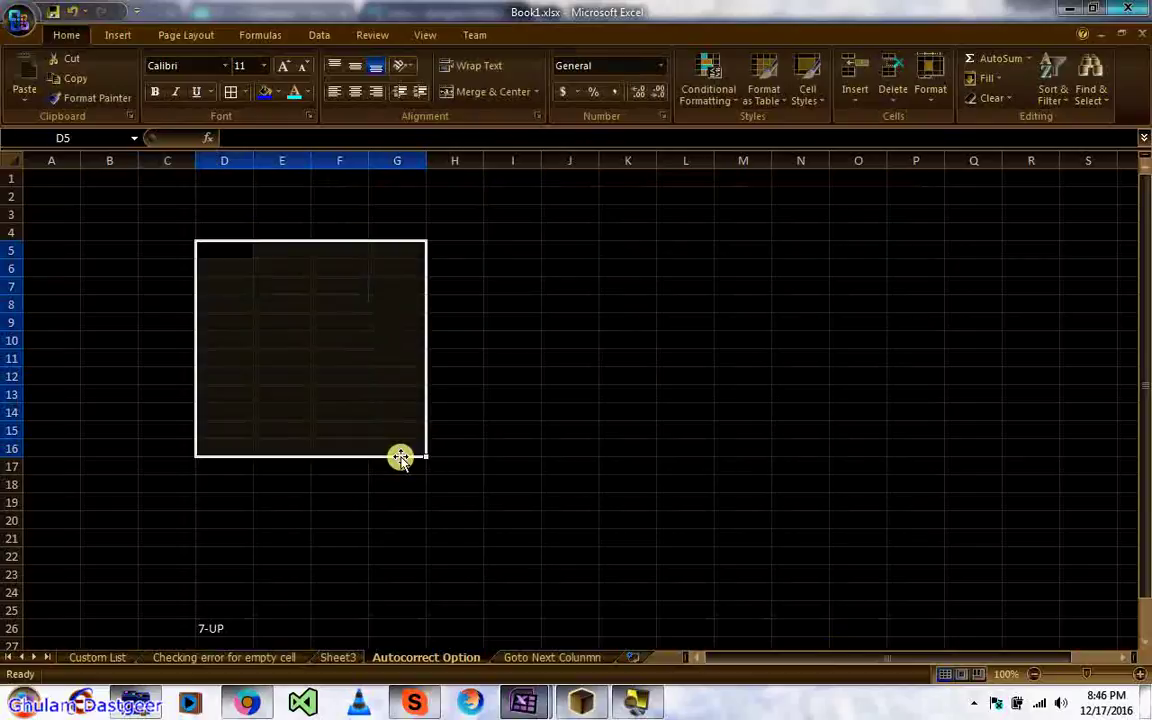
{"action": "left_click", "coordinate": [142, 262]}
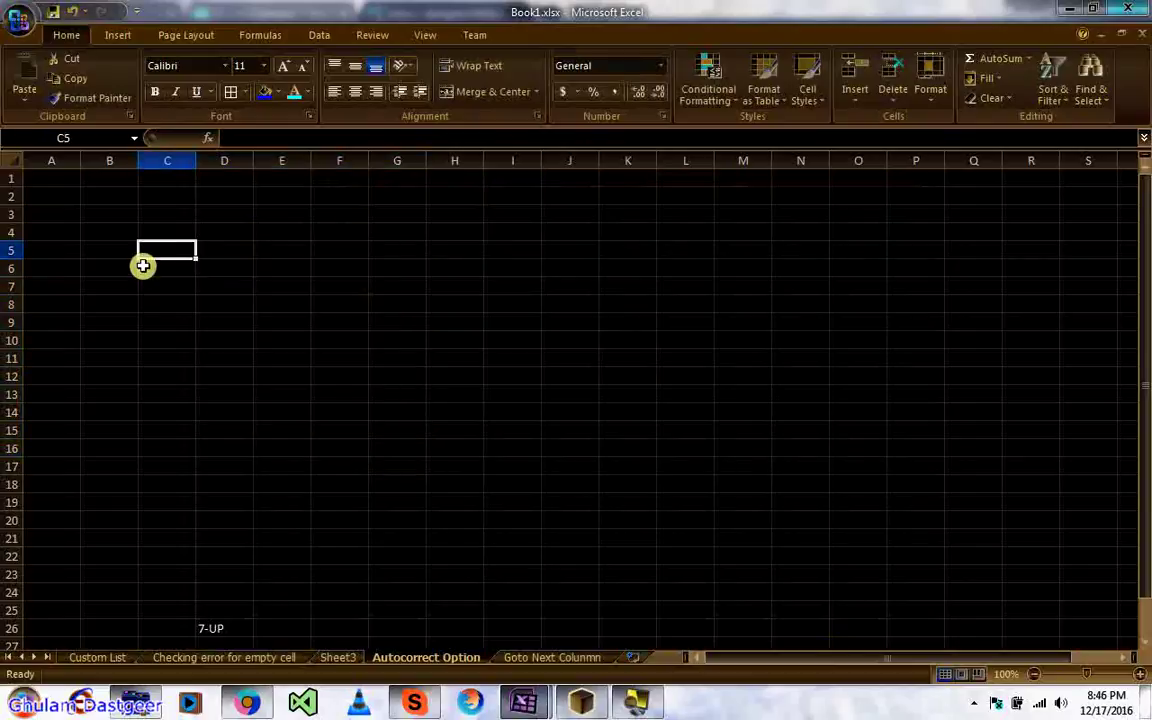
{"action": "key", "text": "Up"}
{"action": "key", "text": "Up"}
{"action": "key", "text": "Up"}
{"action": "key", "text": "Up"}
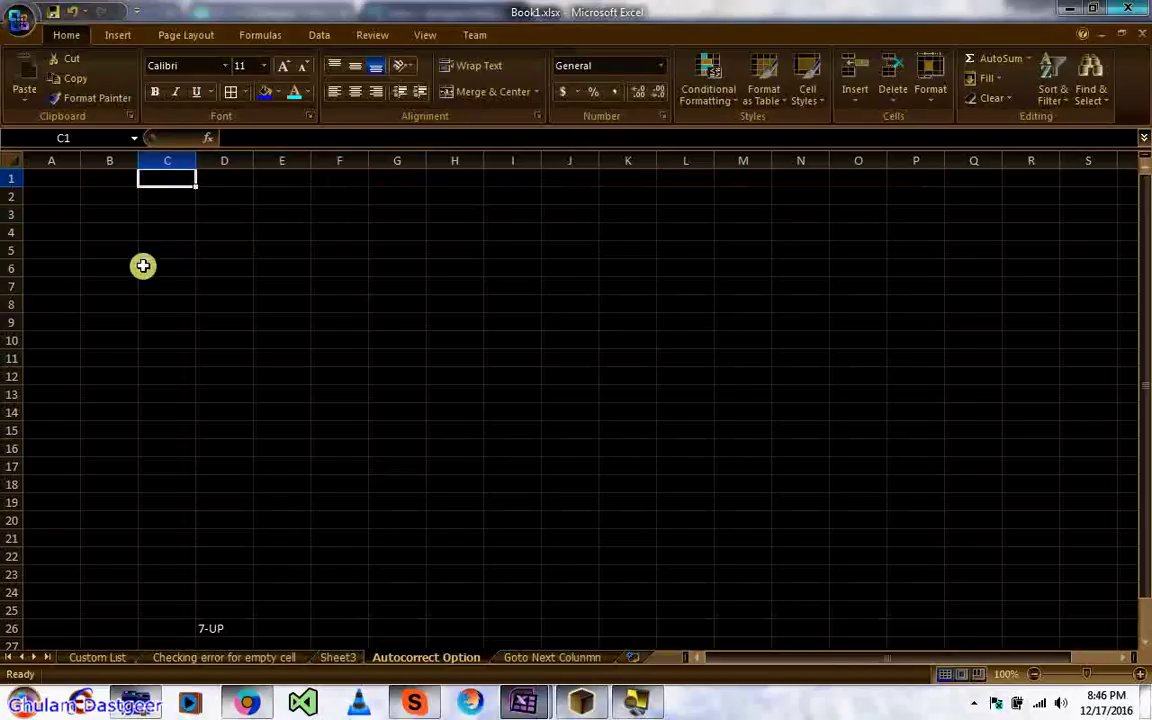
{"action": "key", "text": "Down"}
{"action": "key", "text": "Right"}
{"action": "key", "text": "Left"}
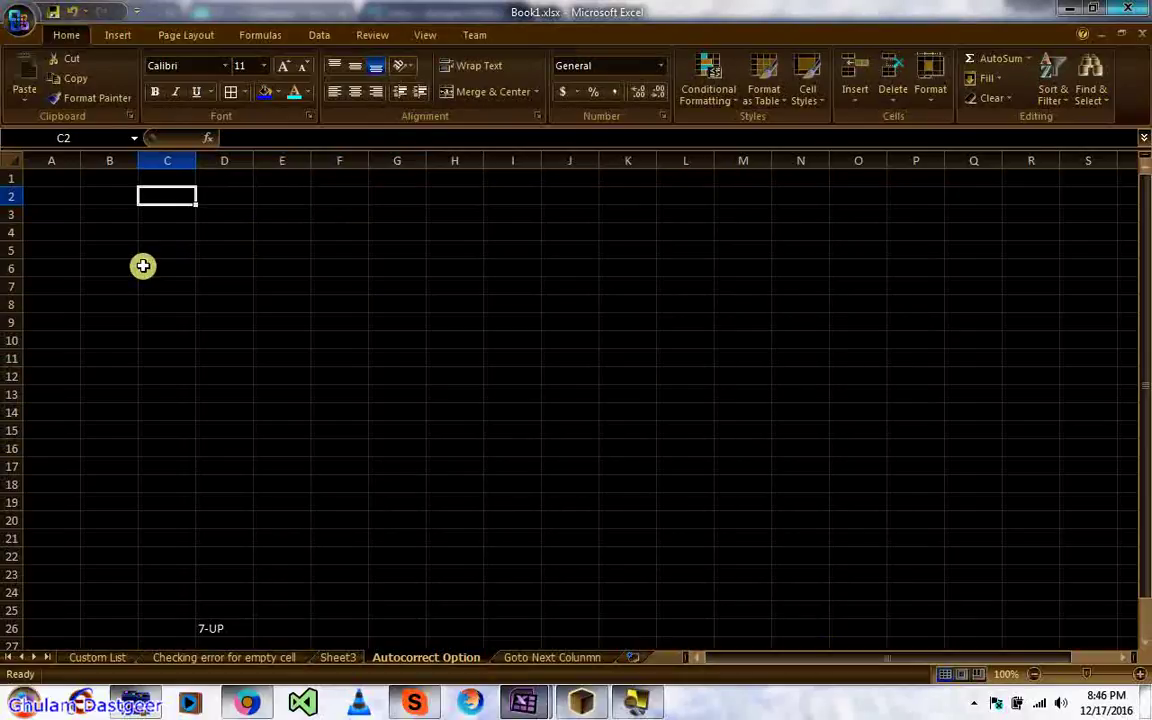
{"action": "key", "text": "Down"}
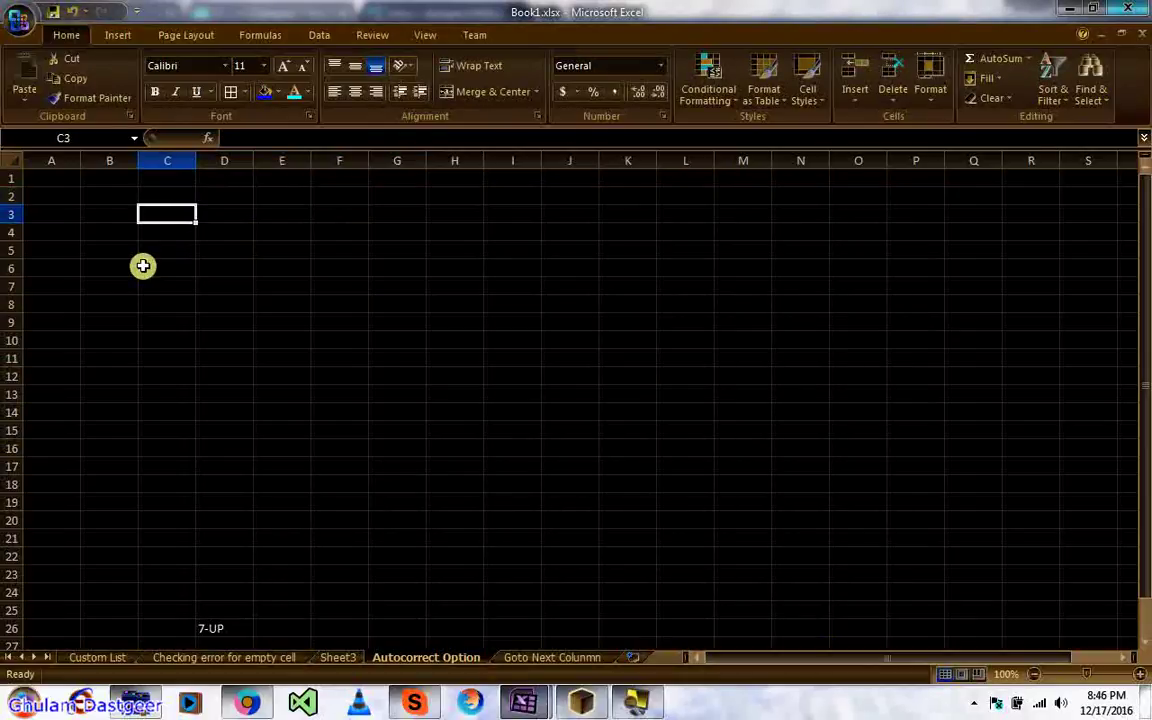
{"action": "key", "text": "Down"}
{"action": "key", "text": "Down"}
{"action": "key", "text": "Down"}
{"action": "key", "text": "Down"}
{"action": "key", "text": "Down"}
{"action": "key", "text": "Down"}
{"action": "key", "text": "Down"}
{"action": "key", "text": "Down"}
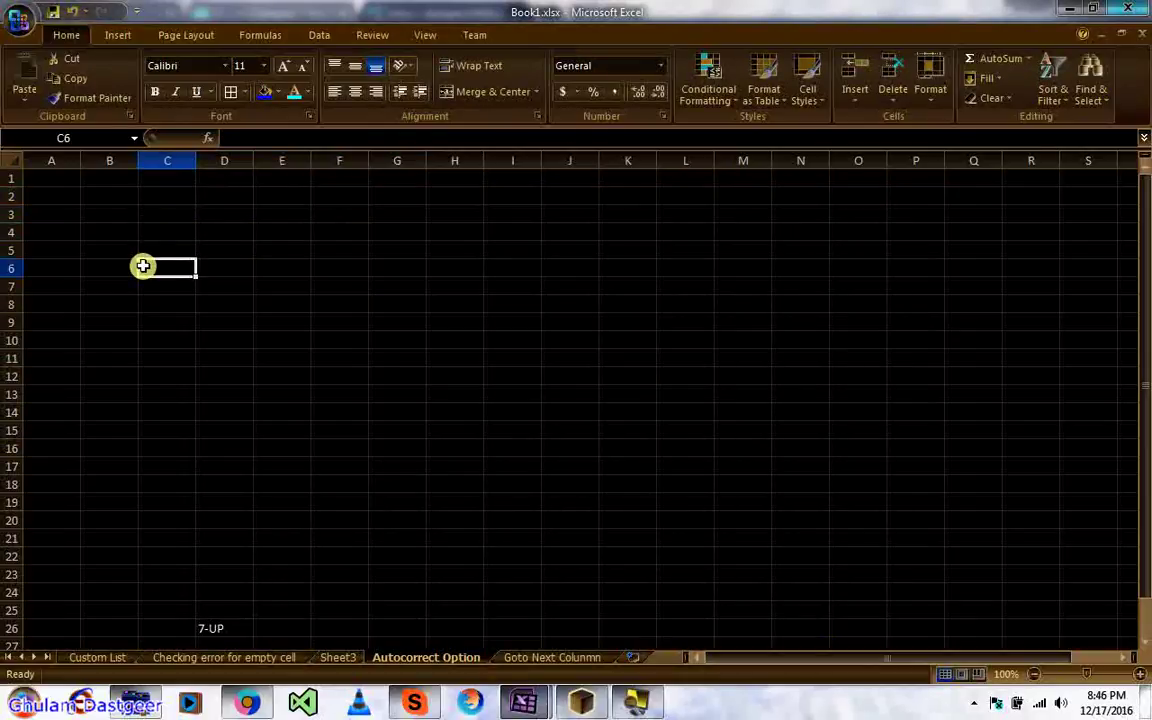
{"action": "key", "text": "Up"}
{"action": "key", "text": "Up"}
{"action": "key", "text": "Up"}
{"action": "key", "text": "Up"}
{"action": "key", "text": "Up"}
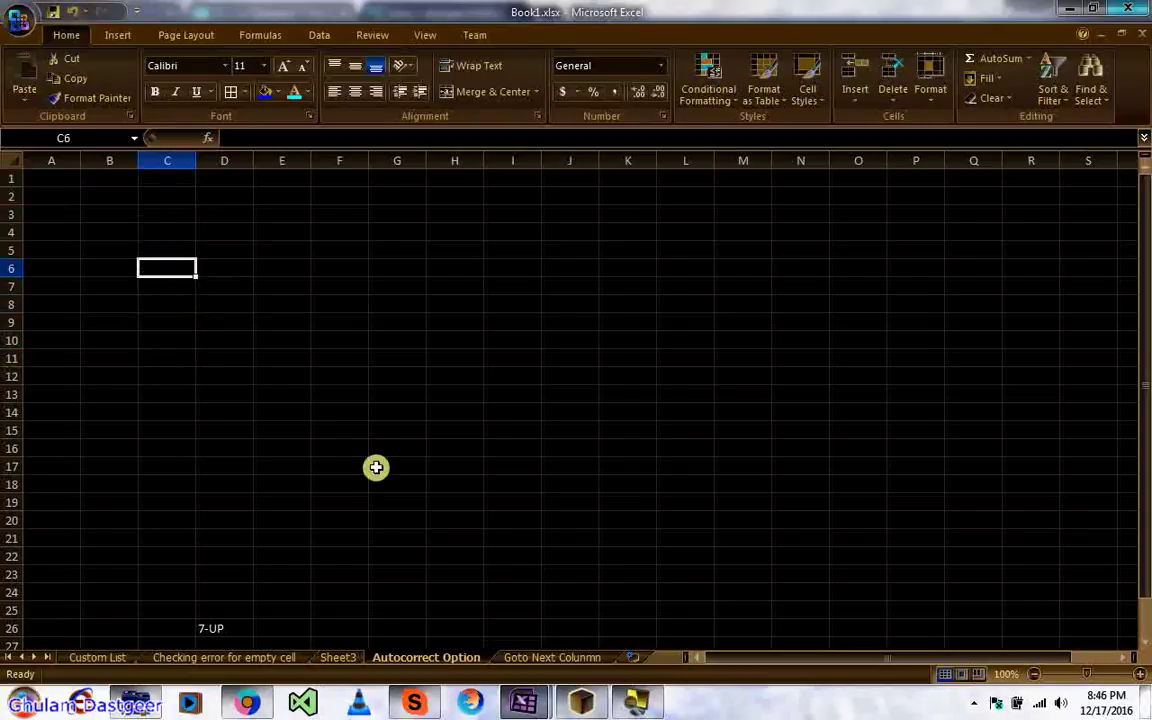
Step: On the Goto Next Column sheet, type the person's first name, surname and 'text' across D3:F3
{"action": "left_click", "coordinate": [545, 656]}
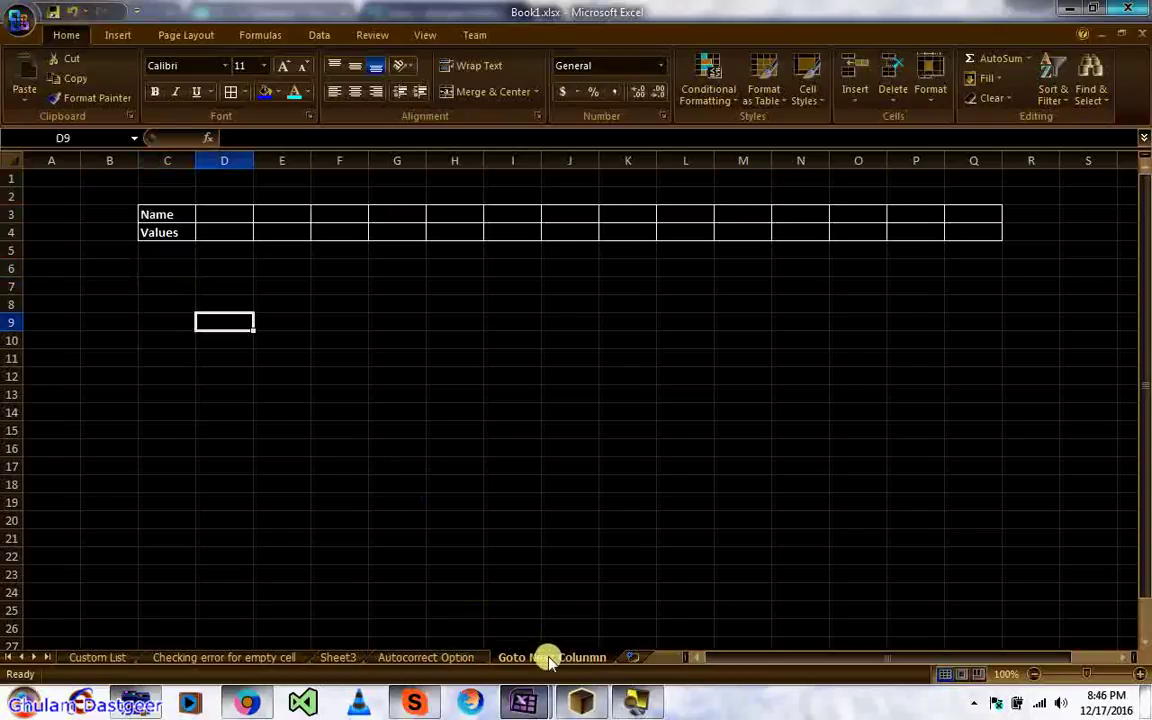
{"action": "left_click", "coordinate": [226, 213]}
{"action": "key", "text": "Return"}
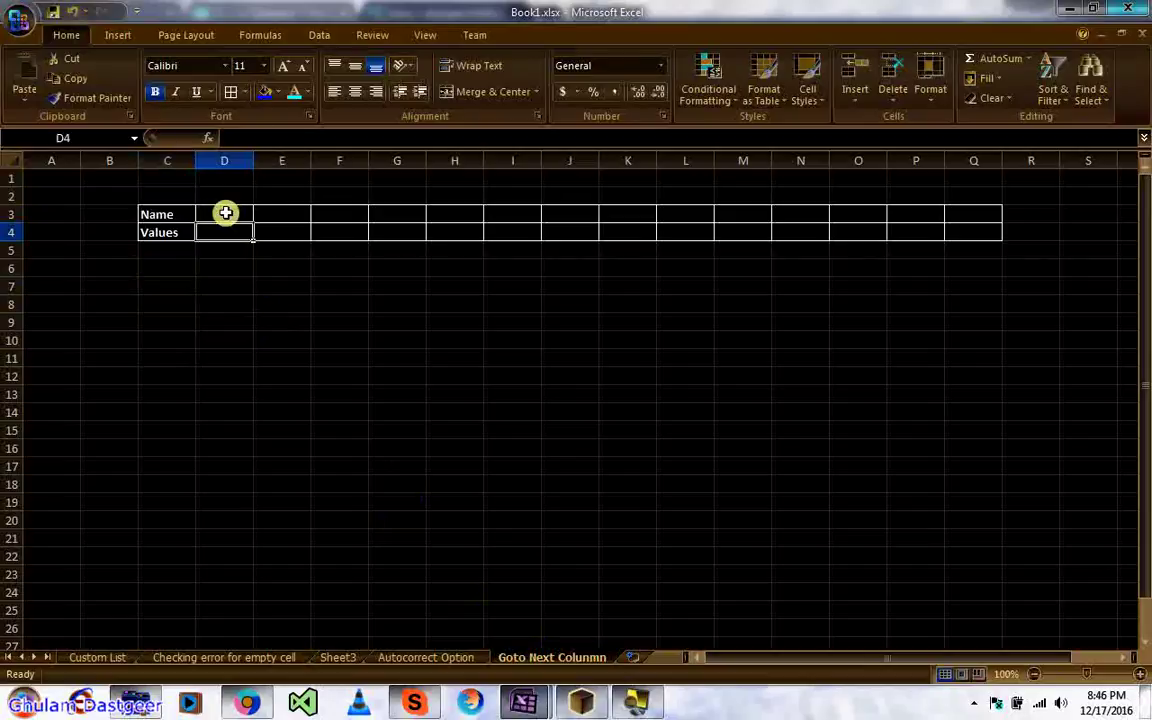
{"action": "left_click", "coordinate": [226, 213]}
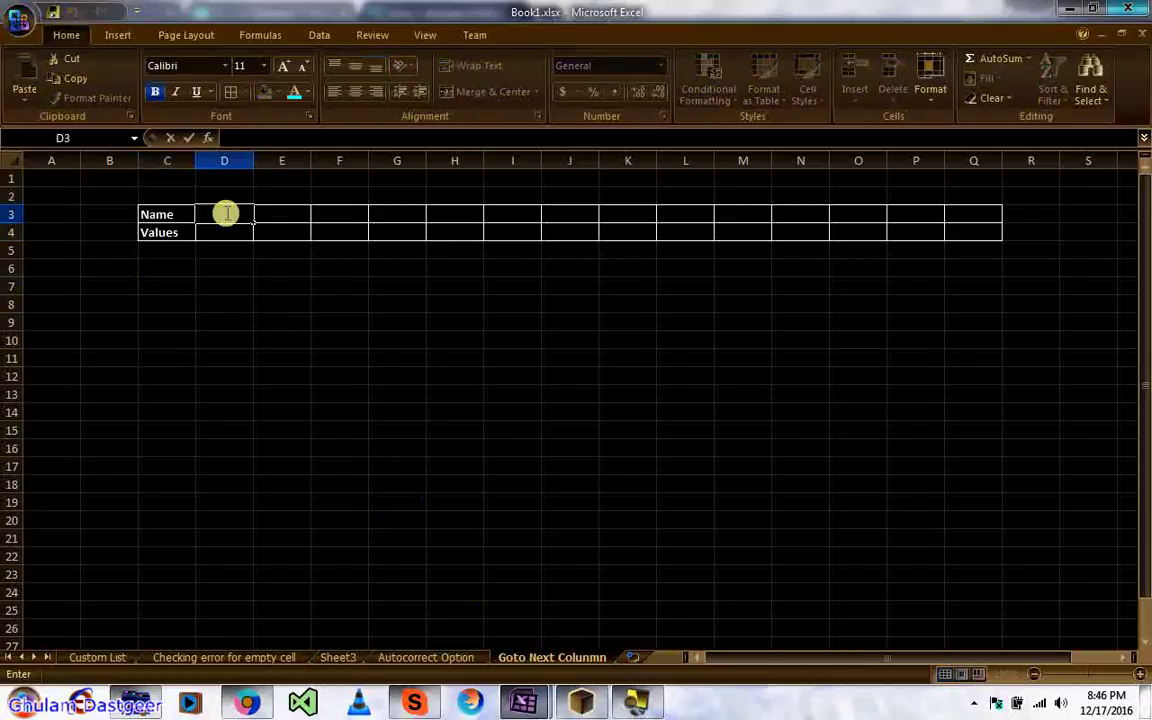
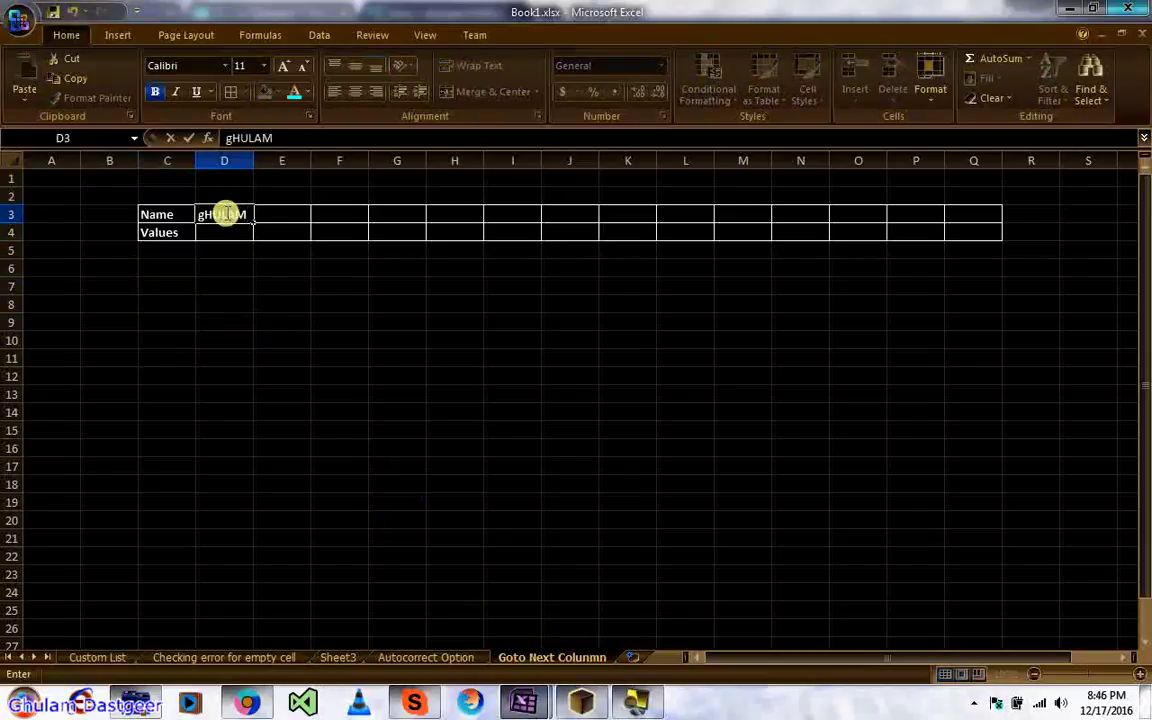
{"action": "key", "text": "Tab"}
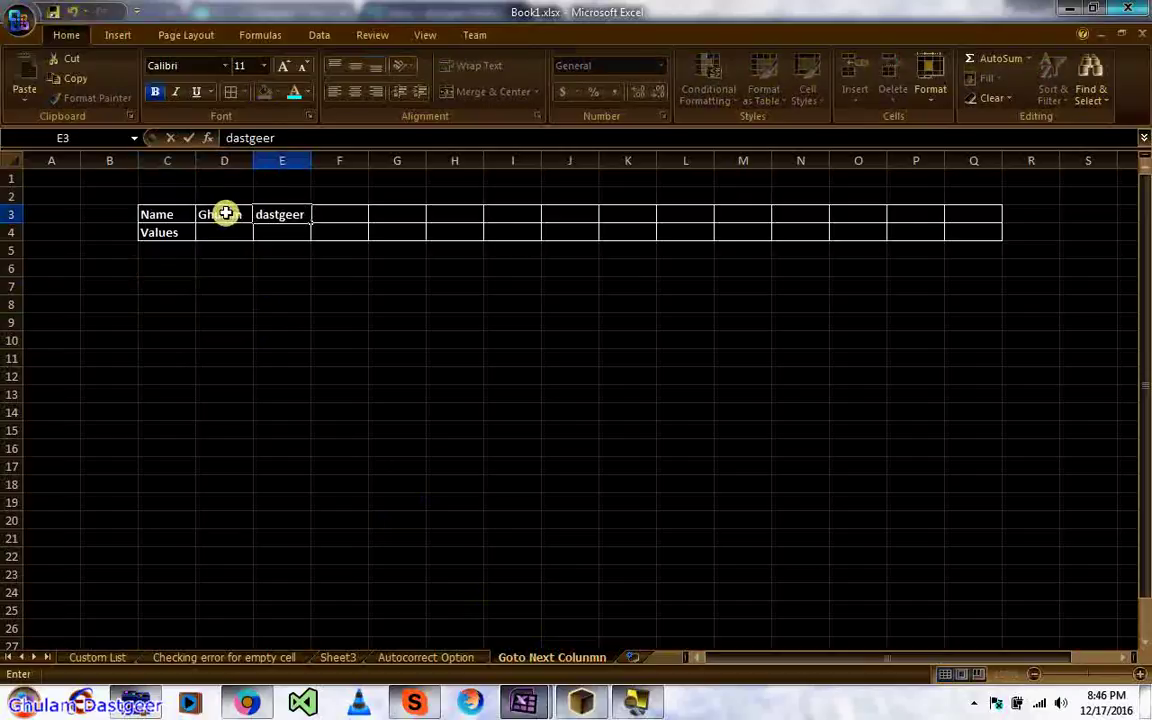
{"action": "key", "text": "Tab"}
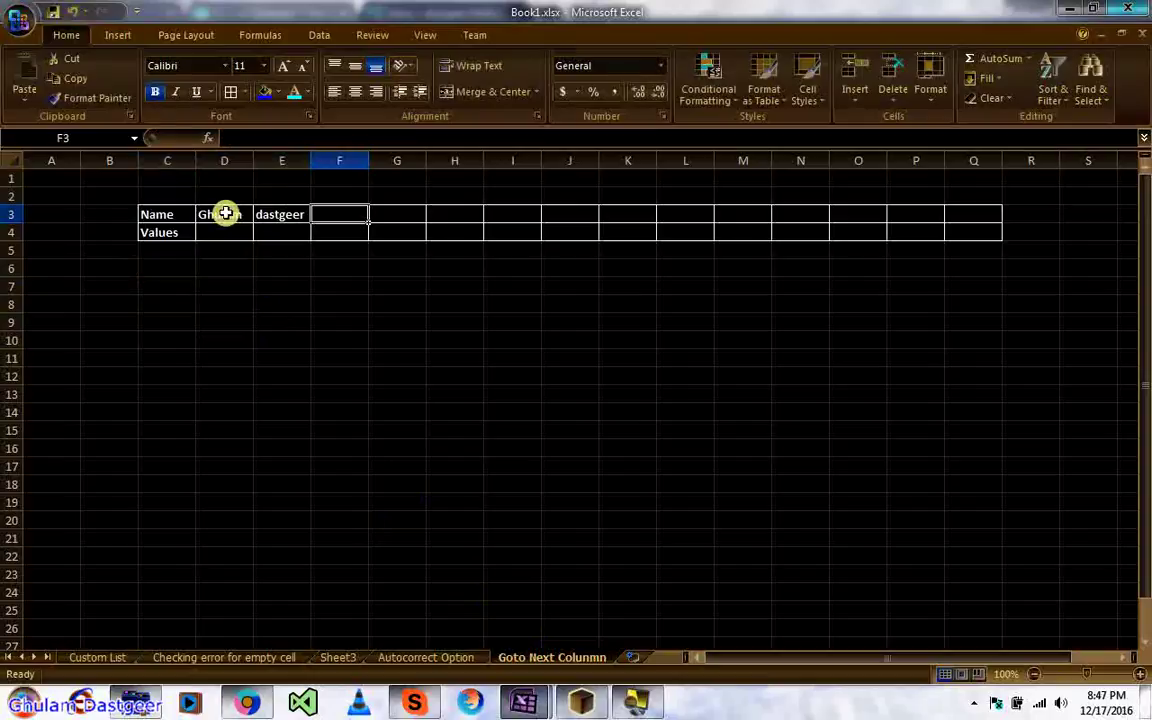
{"action": "type", "text": "text"}
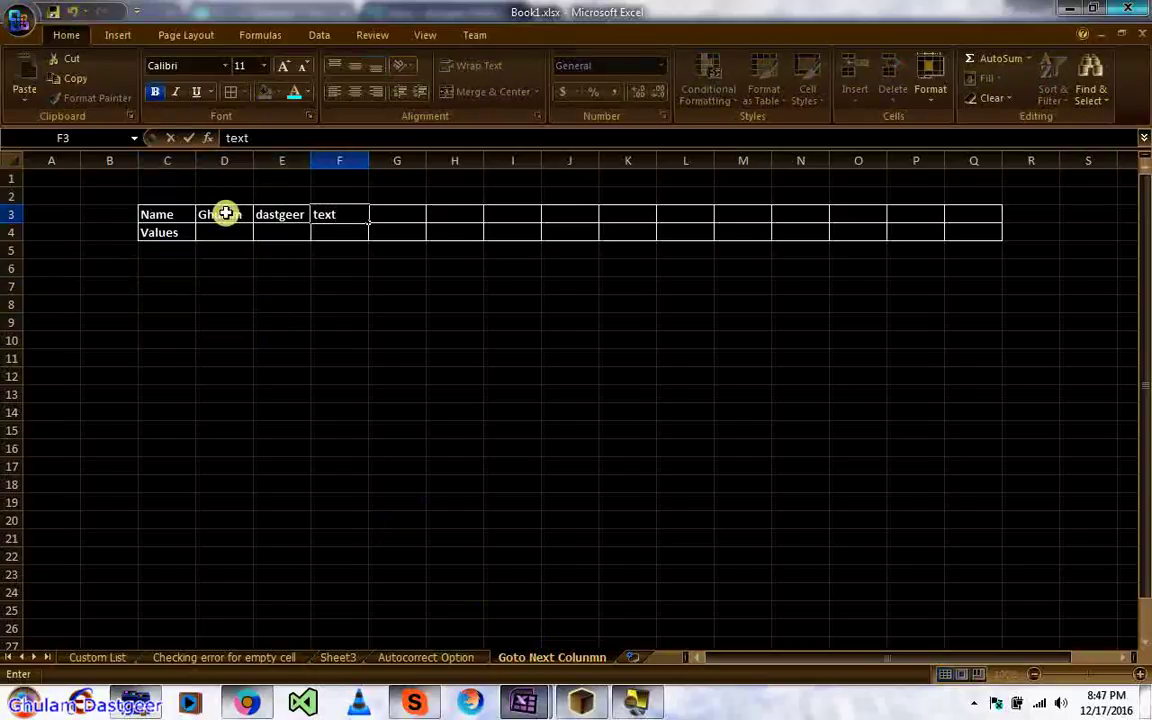
{"action": "key", "text": "Tab"}
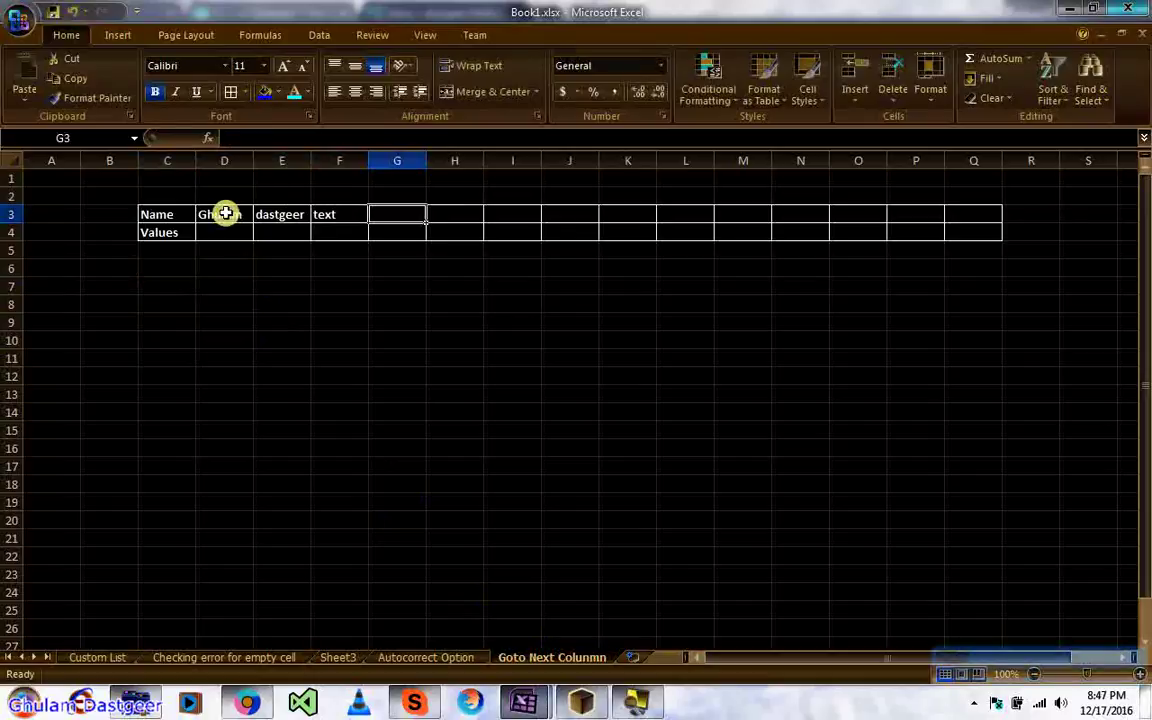
Step: Move the active cell around G3 with Tab, Shift+Tab, Enter and Shift+Enter
{"action": "key", "text": "Tab"}
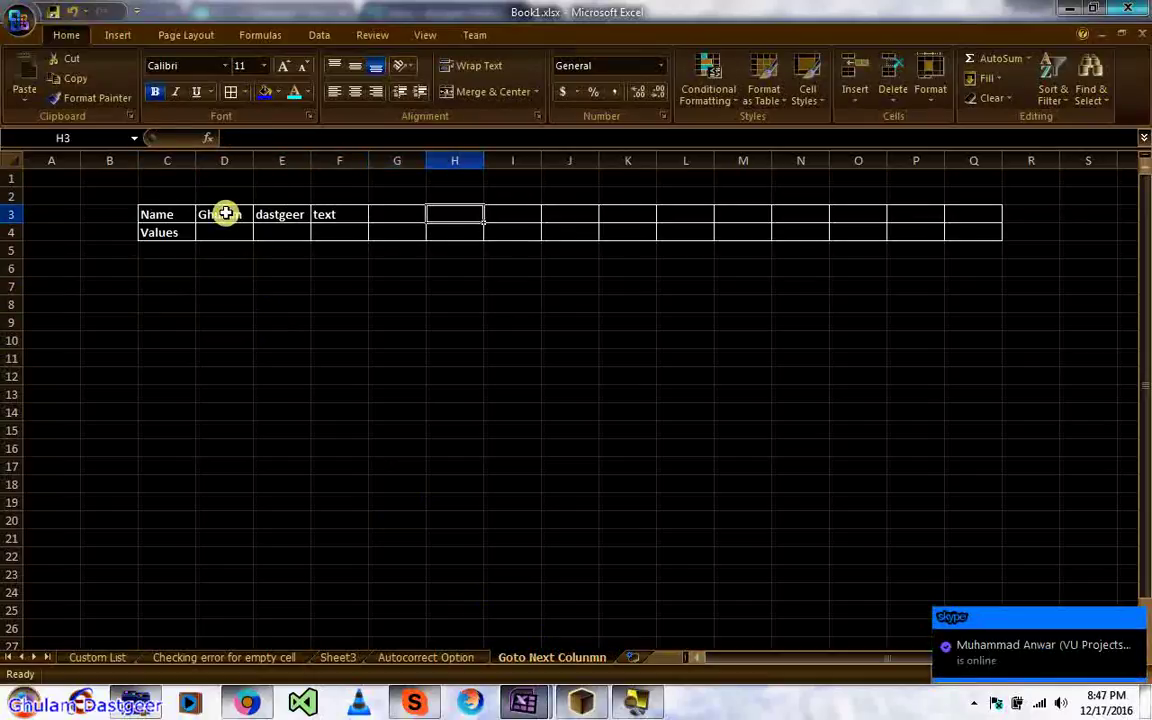
{"action": "key", "text": "shift+Tab"}
{"action": "key", "text": "Return"}
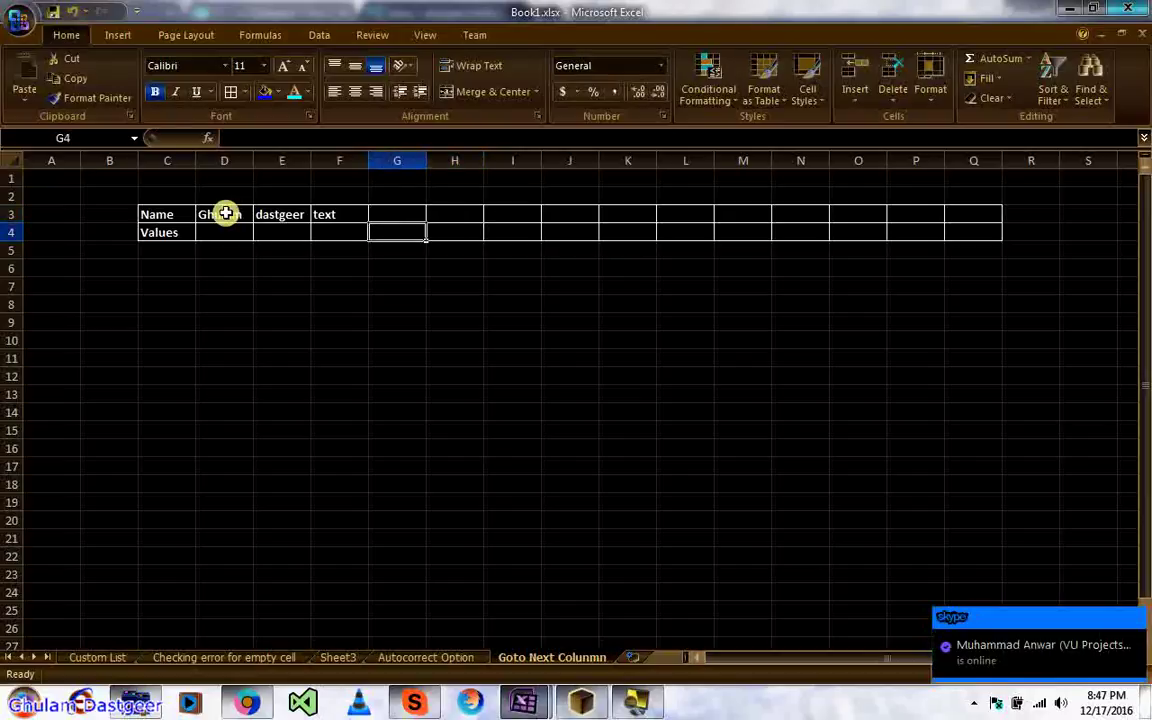
{"action": "key", "text": "shift+Return"}
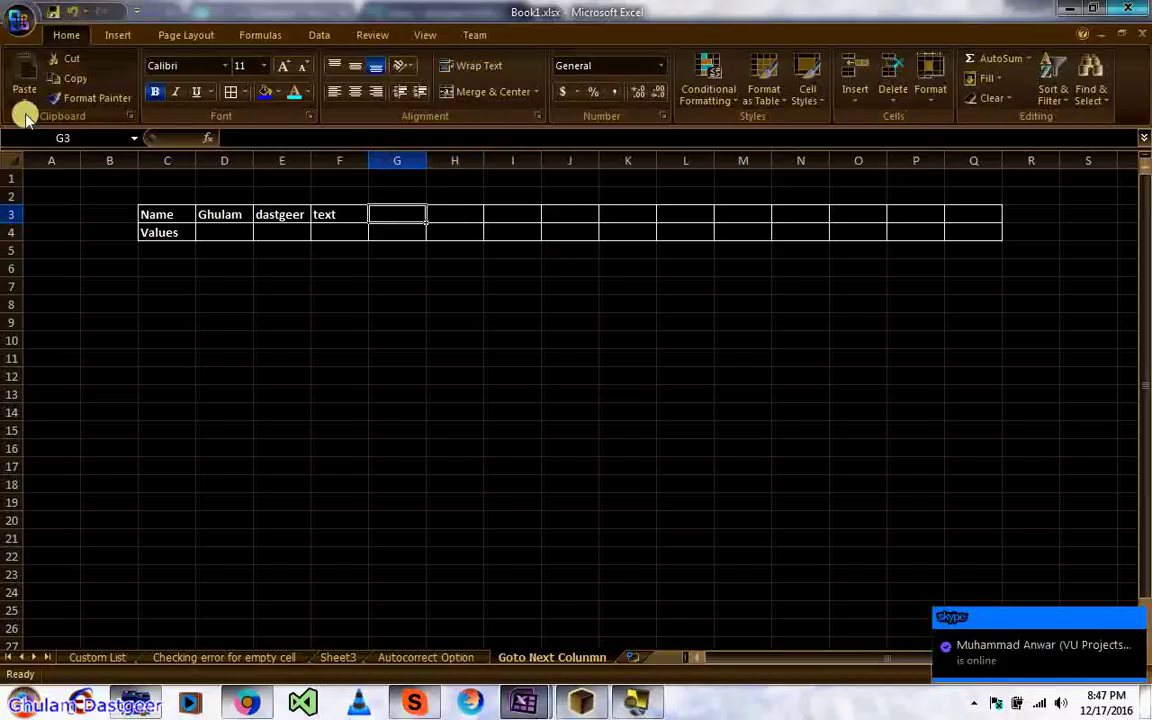
{"action": "left_click", "coordinate": [20, 22]}
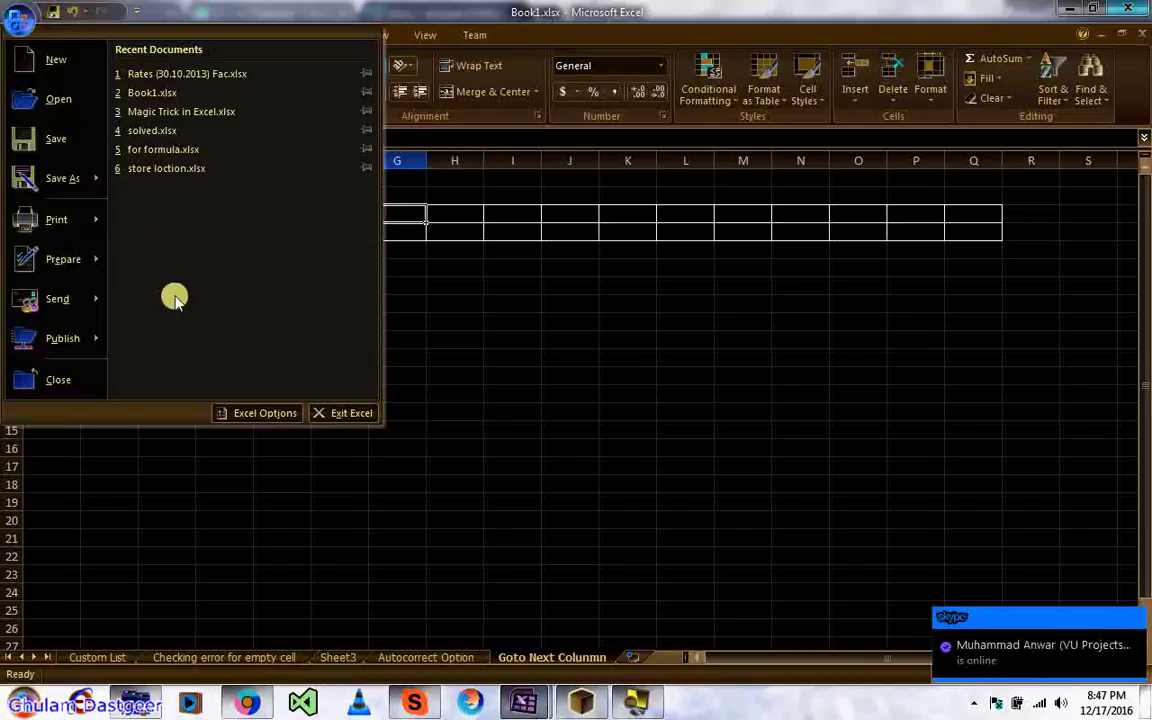
Step: Set the 'After pressing Enter, move selection' direction to Right in Advanced options
{"action": "left_click", "coordinate": [240, 418]}
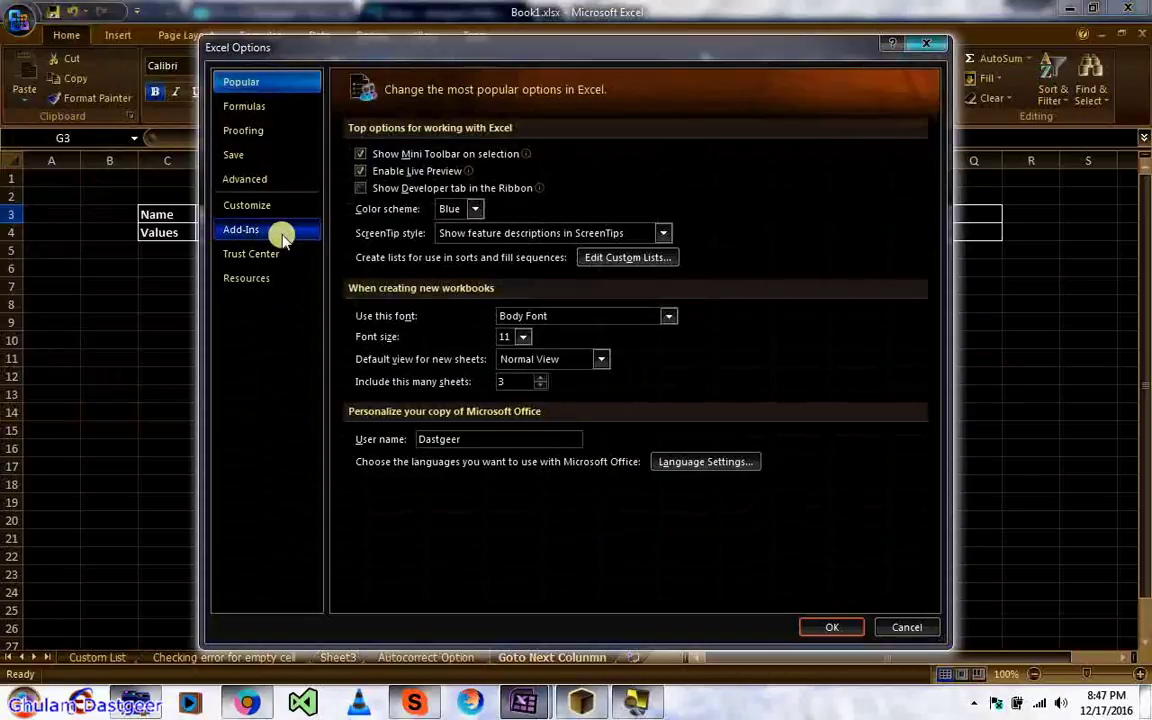
{"action": "left_click", "coordinate": [269, 185]}
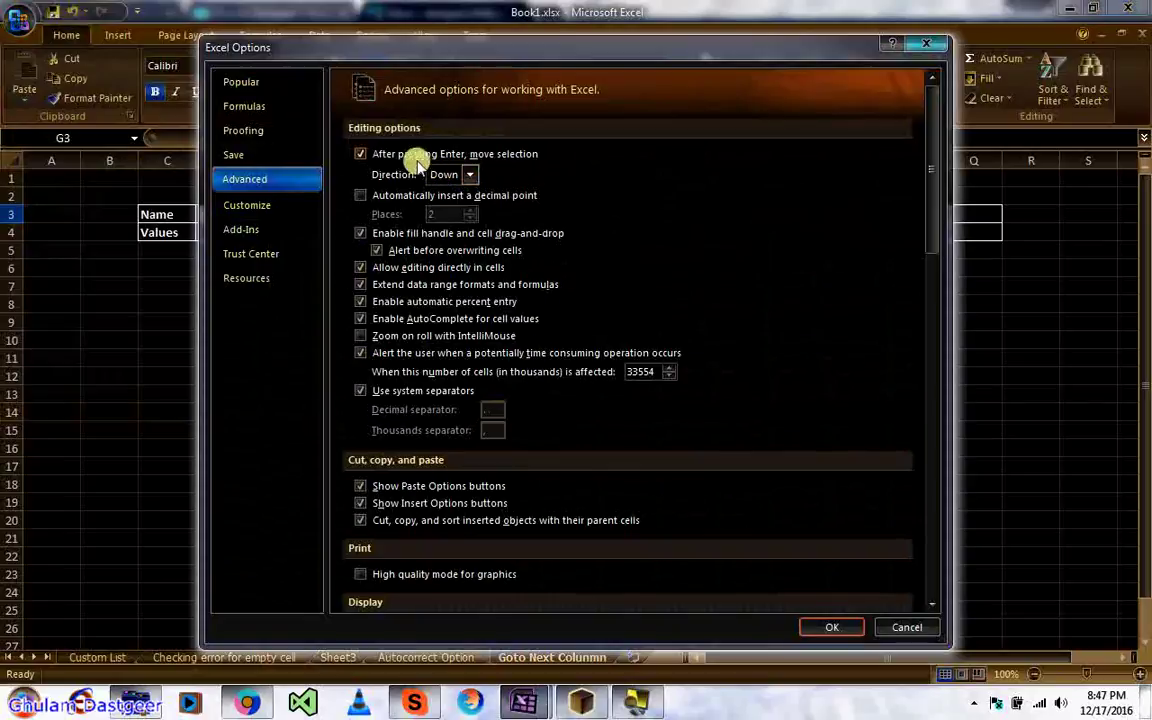
{"action": "left_click", "coordinate": [476, 177]}
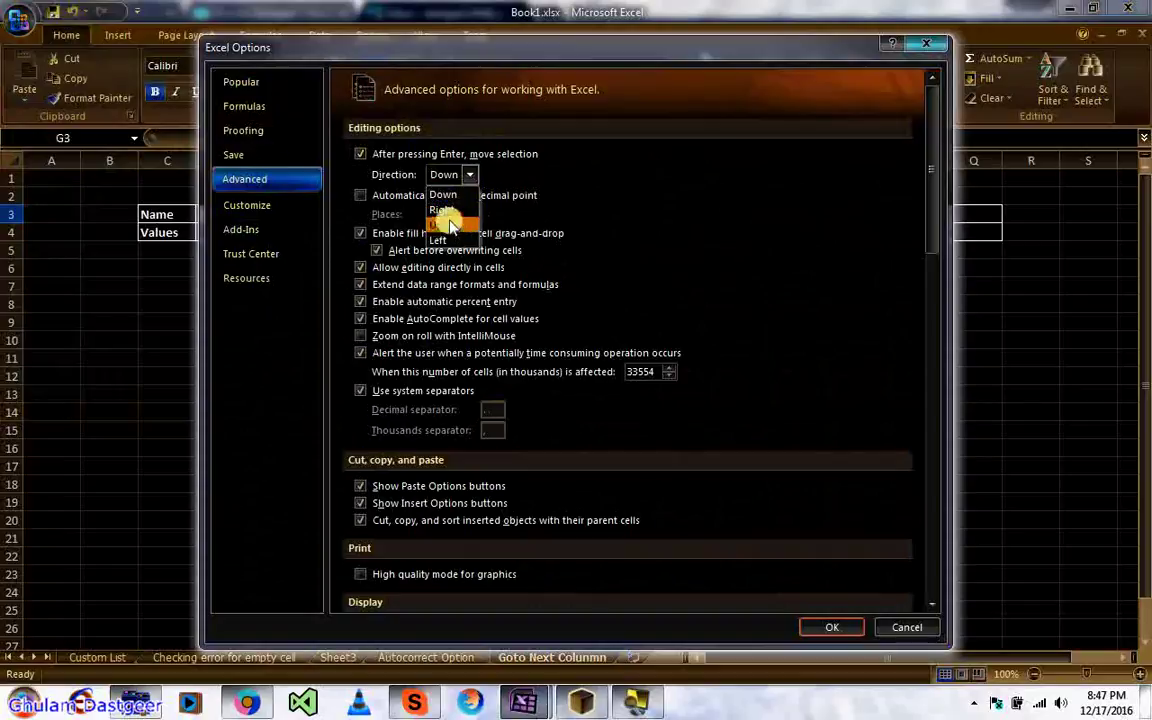
{"action": "left_click", "coordinate": [448, 212]}
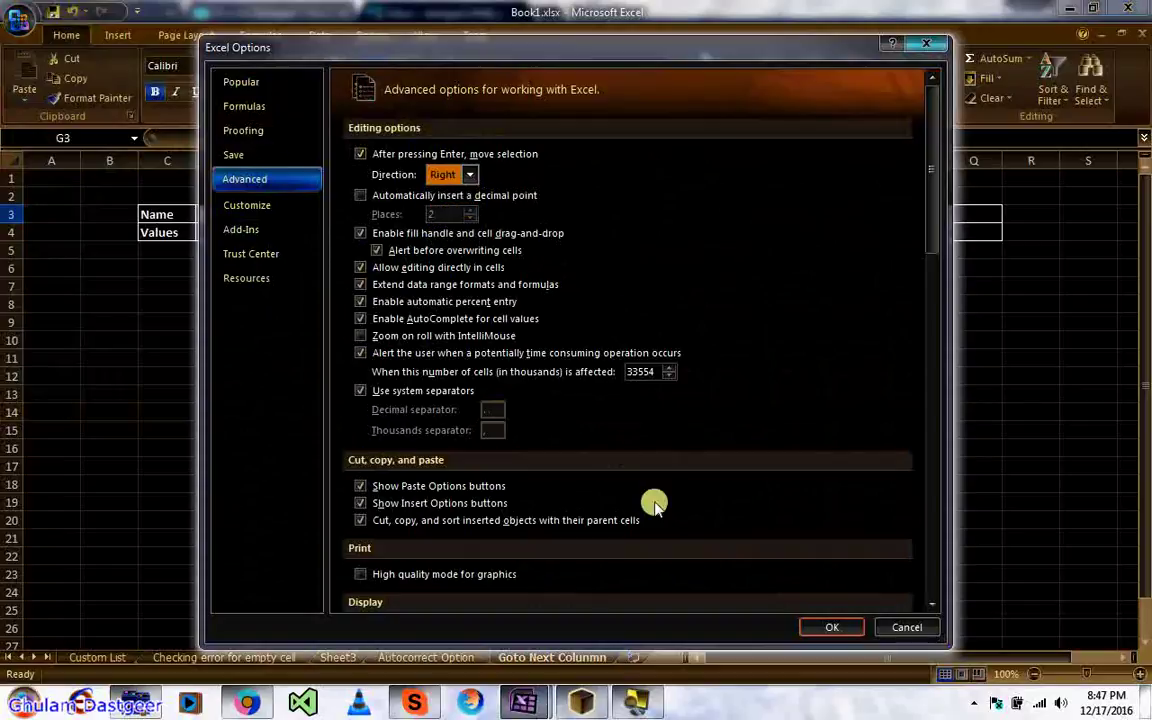
{"action": "left_click", "coordinate": [818, 627]}
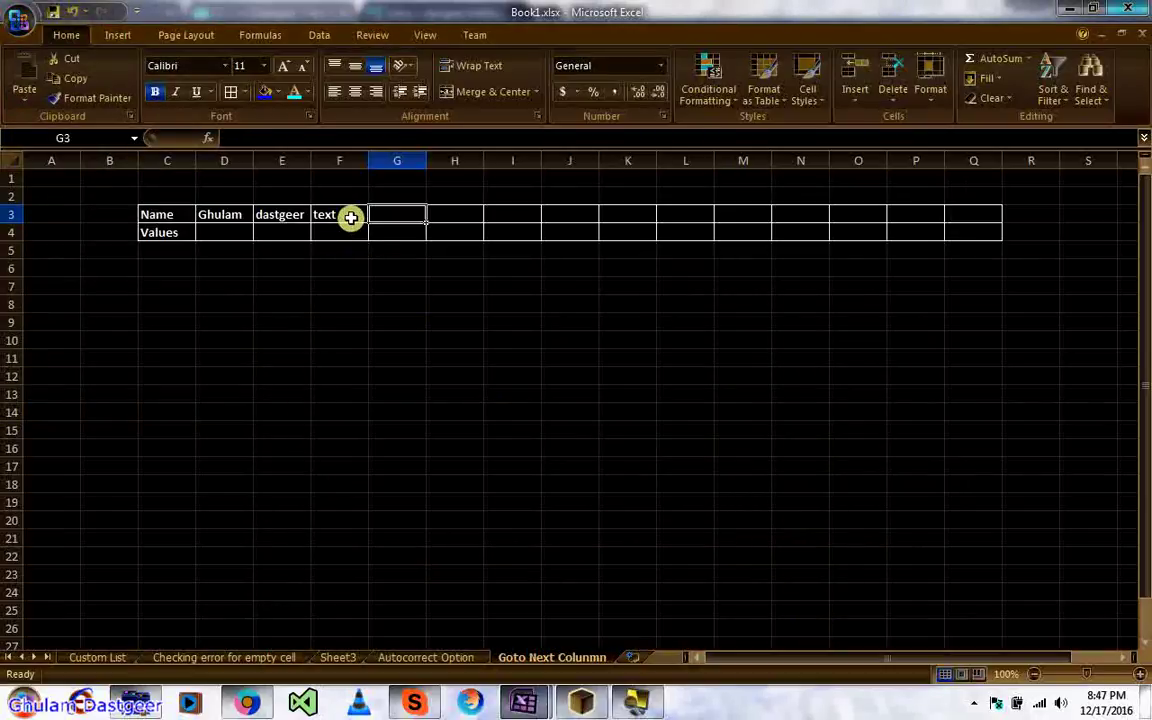
Step: Type acd, dfh, hakshf, hkjahsf, ashfjhas and short entries like a, as, aa across row 3 from G3
{"action": "type", "text": "acd"}
{"action": "key", "text": "Return"}
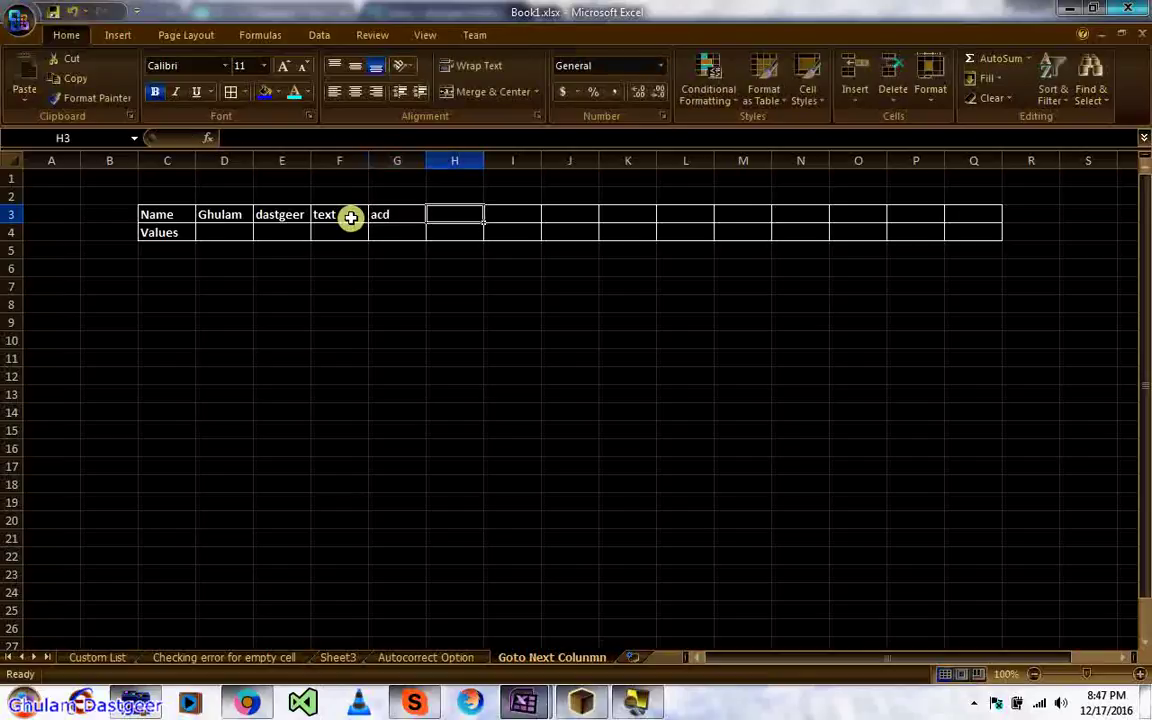
{"action": "type", "text": "dfh"}
{"action": "key", "text": "Return"}
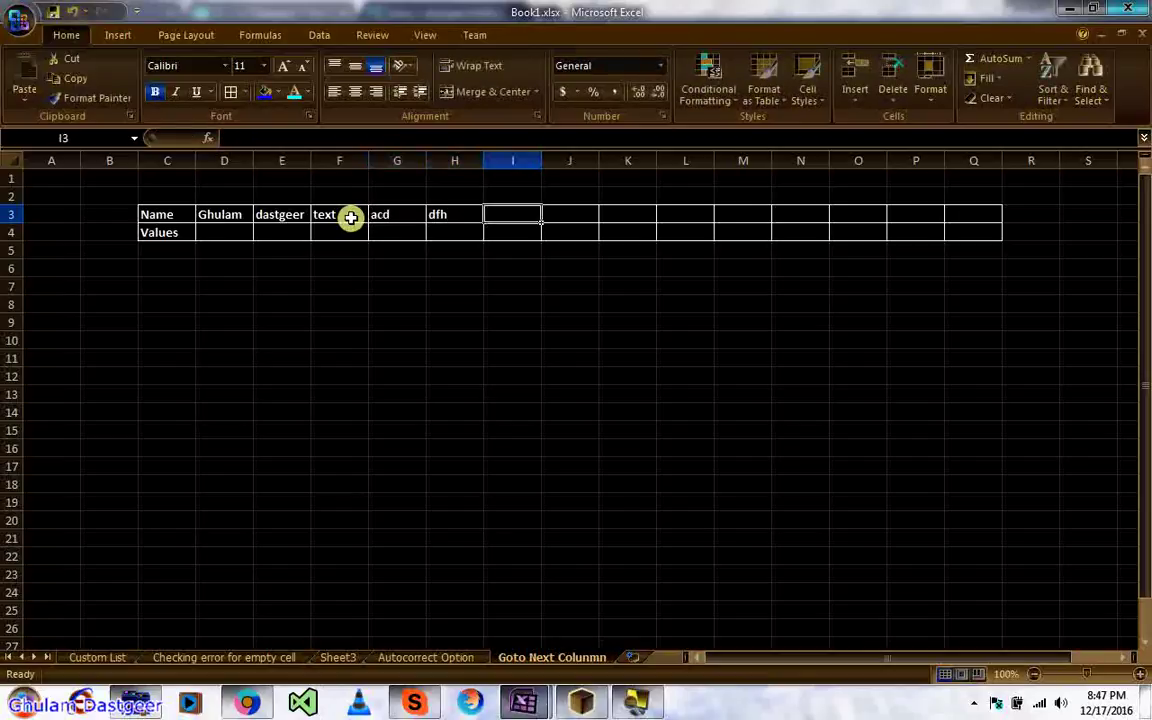
{"action": "type", "text": "hakshf"}
{"action": "key", "text": "Return"}
{"action": "type", "text": "hkjahsf"}
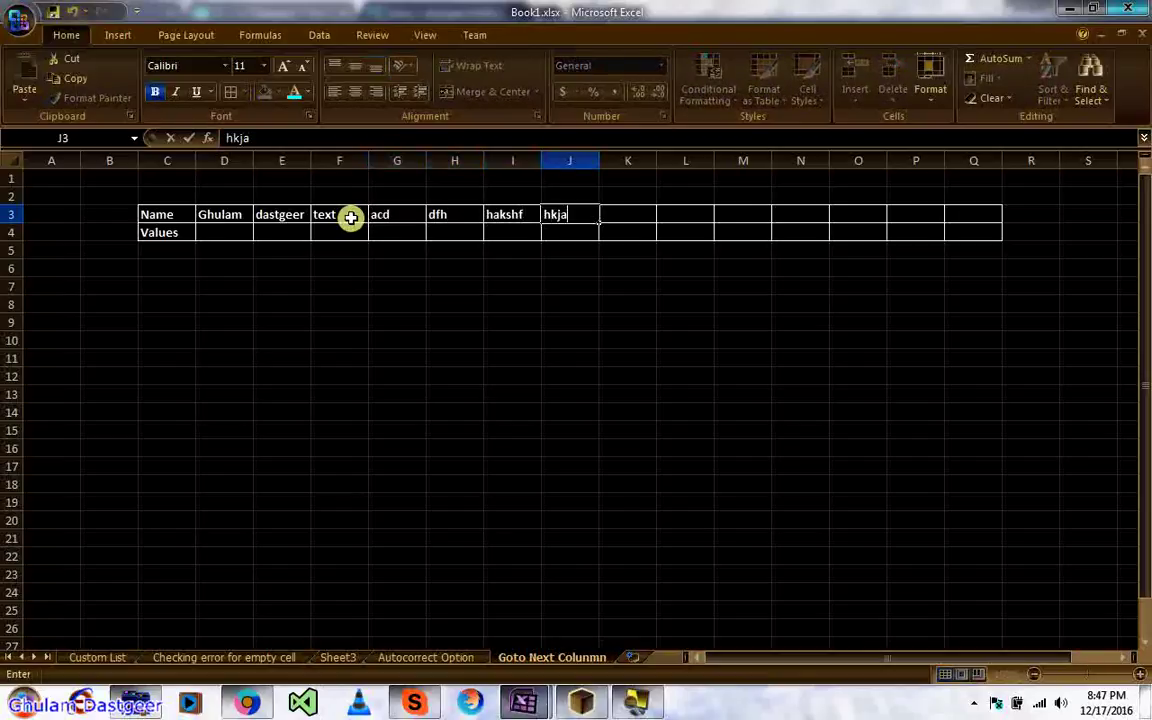
{"action": "key", "text": "Return"}
{"action": "type", "text": "ashfjhas a s"}
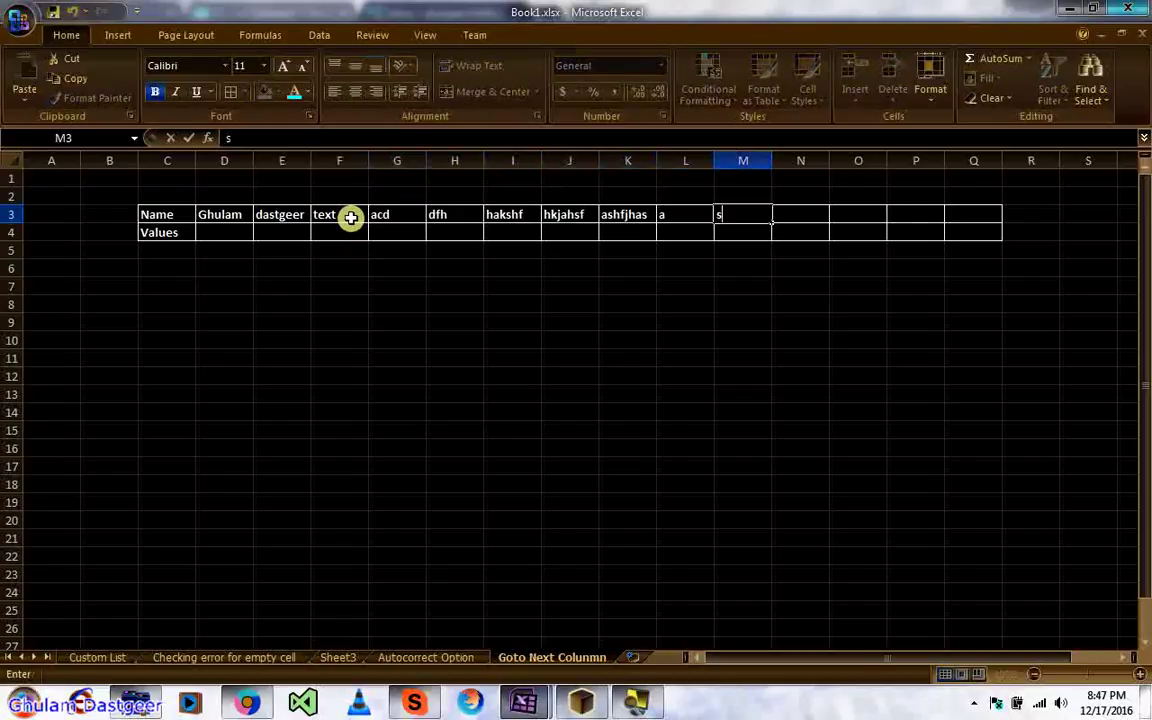
{"action": "type", "text": " a"}
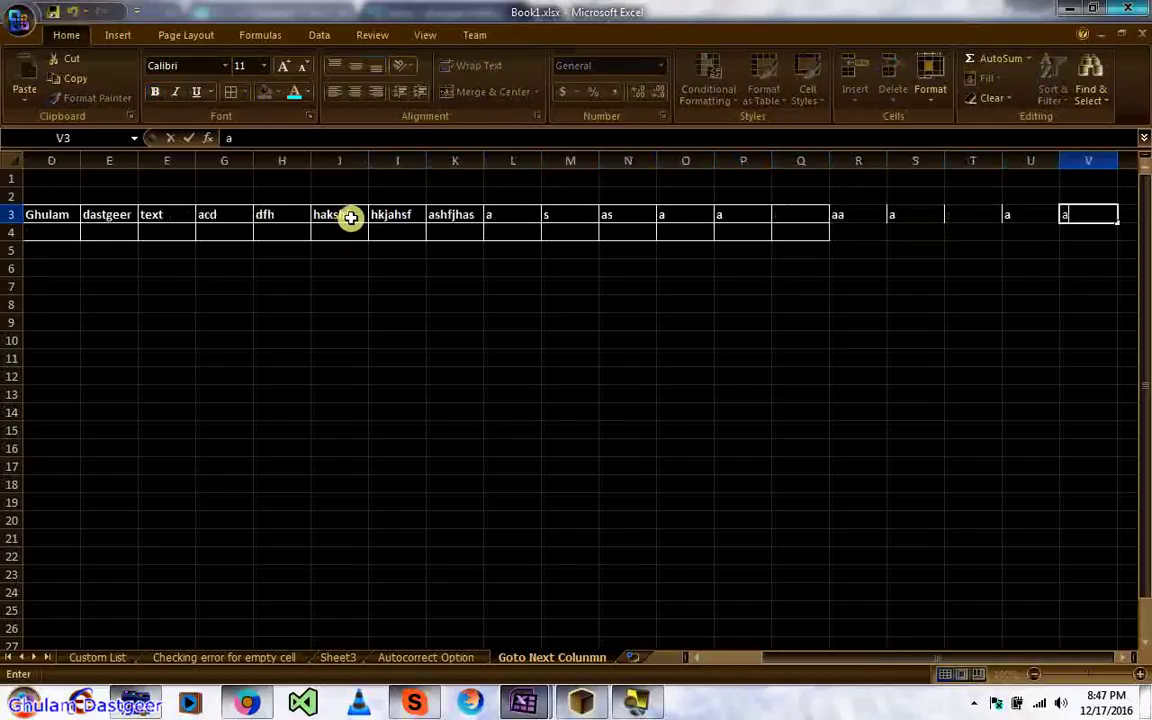
{"action": "type", "text": "s a a  aa a  a a a a a"}
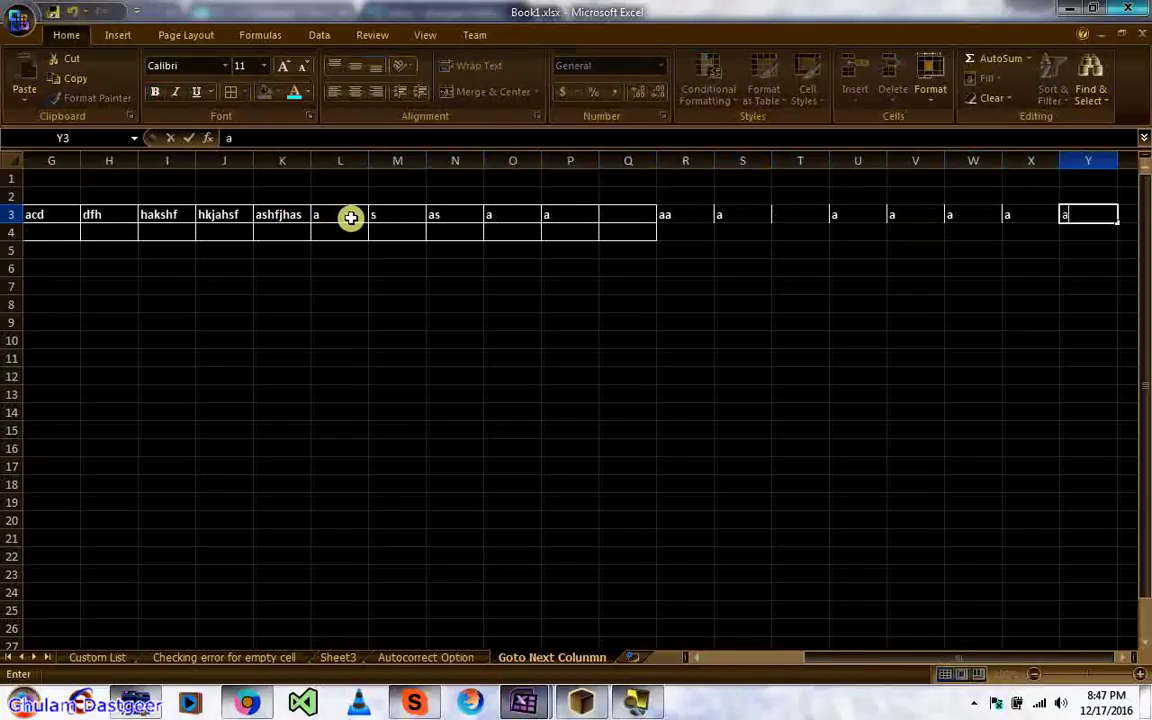
{"action": "left_click", "coordinate": [430, 315]}
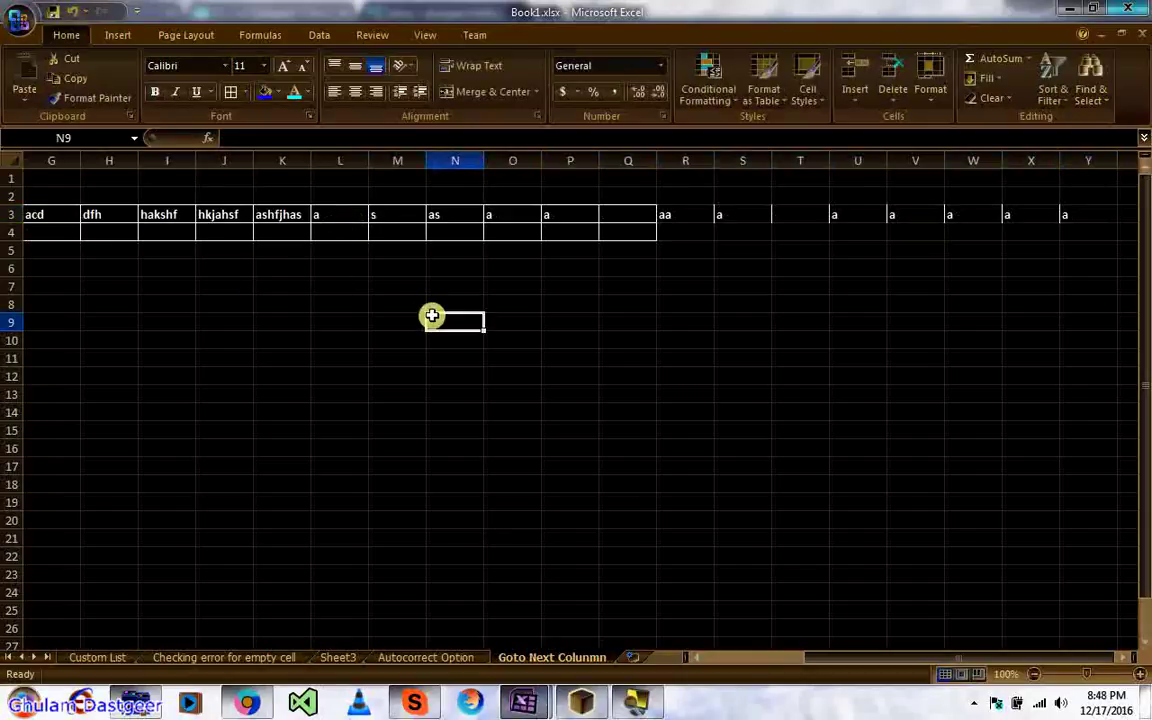
{"action": "key", "text": "Home"}
{"action": "key", "text": "ctrl+Home"}
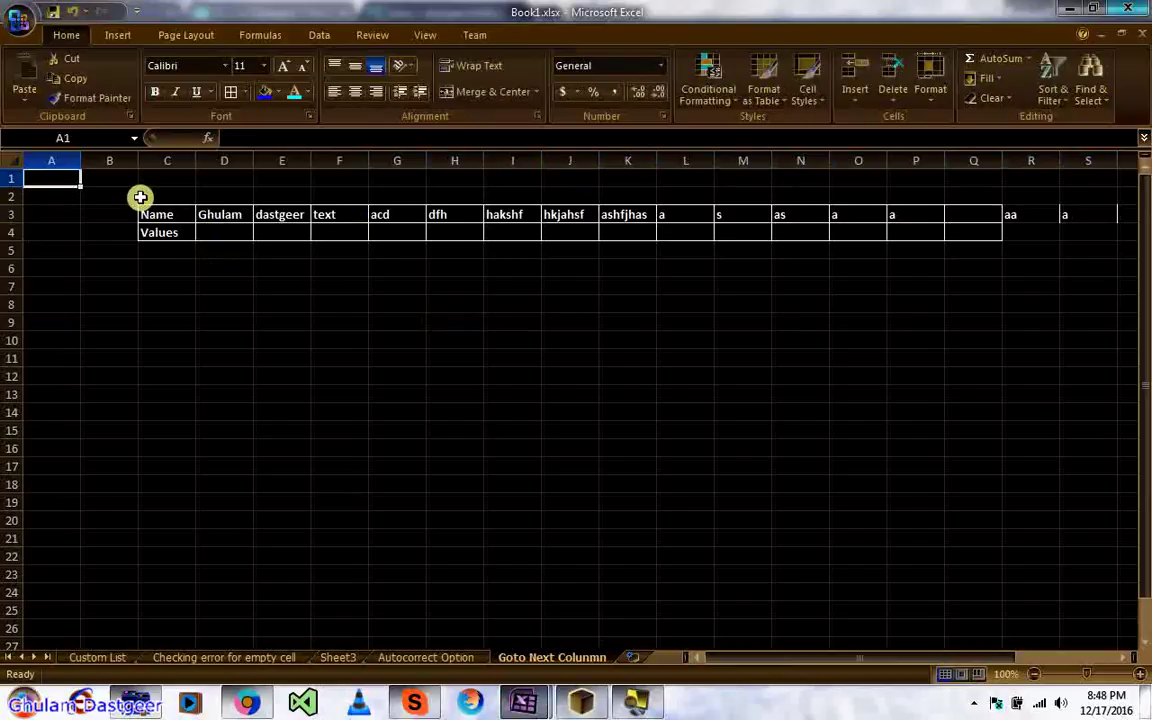
{"action": "left_click", "coordinate": [249, 328]}
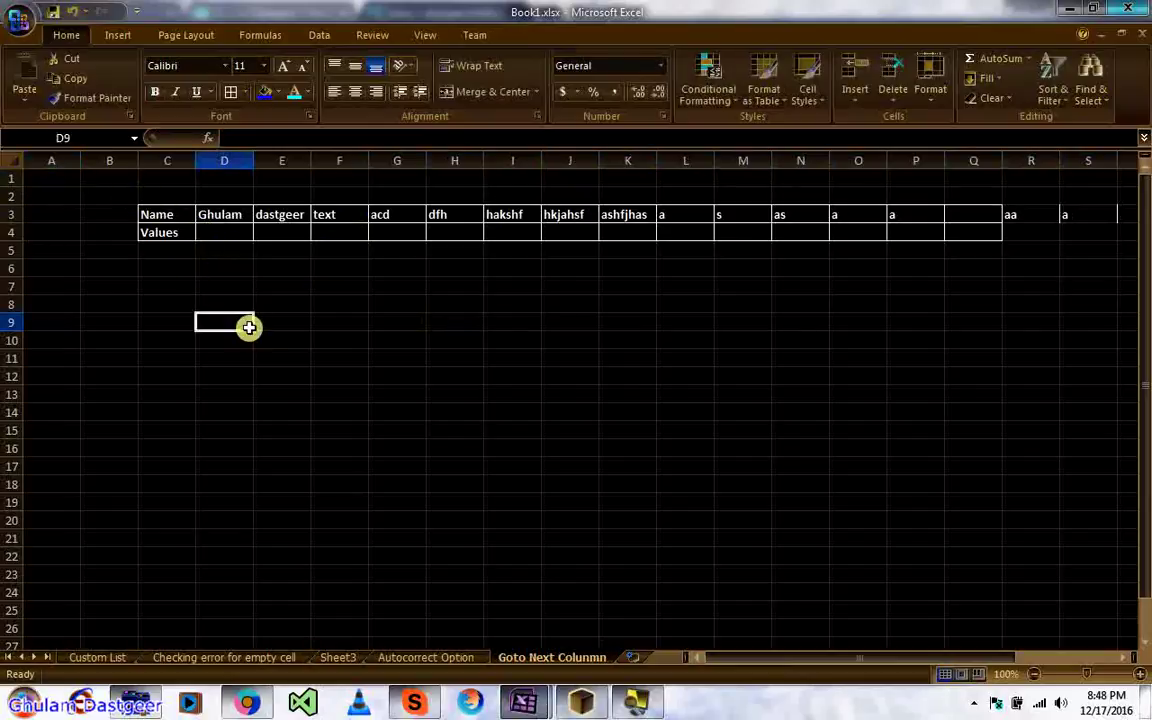
{"action": "left_click", "coordinate": [140, 285]}
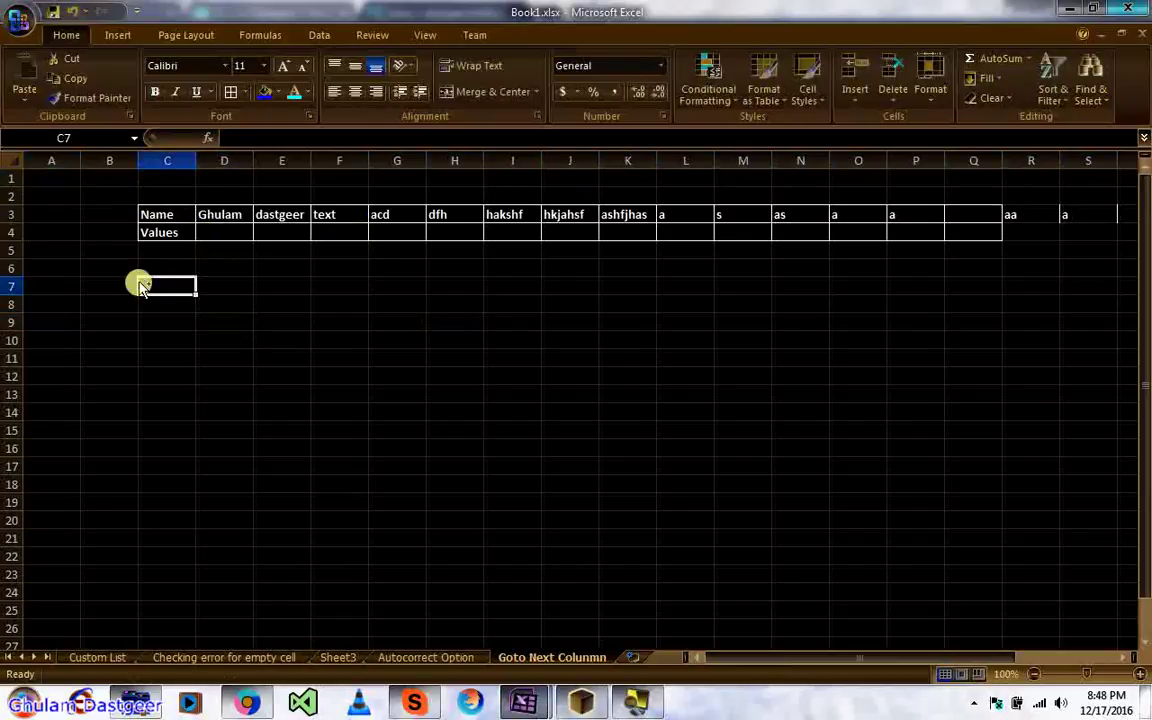
{"action": "key", "text": "ctrl+Left"}
{"action": "key", "text": "ctrl+Up"}
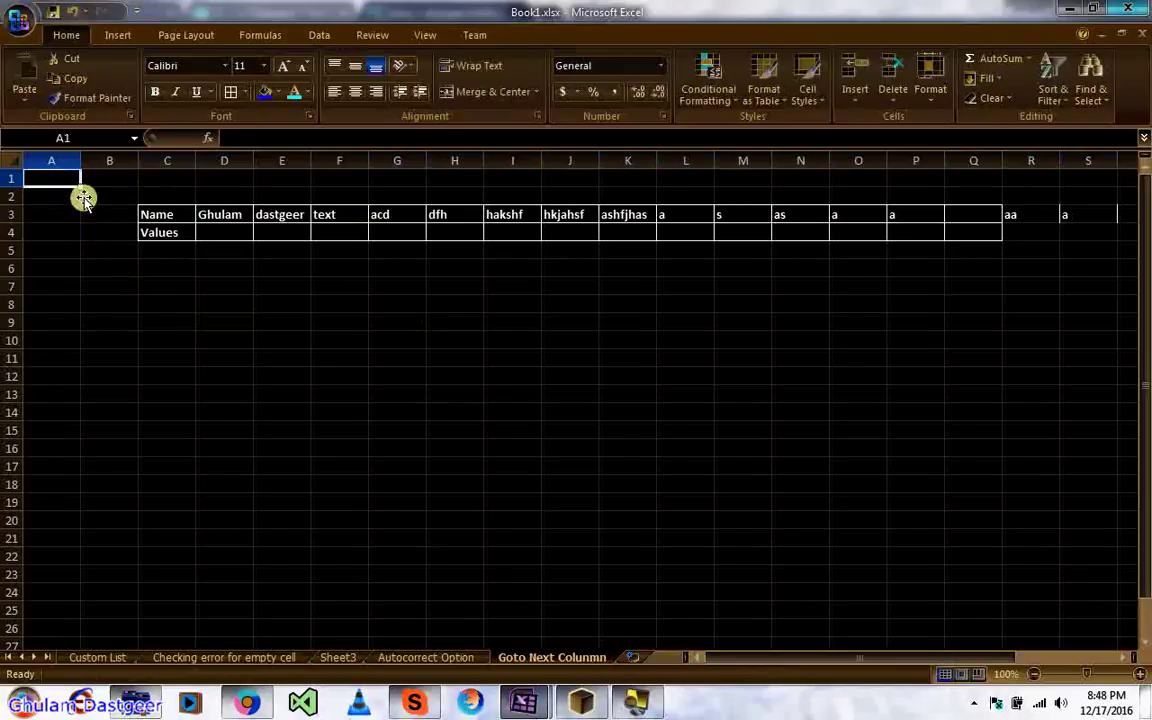
{"action": "left_click", "coordinate": [73, 137]}
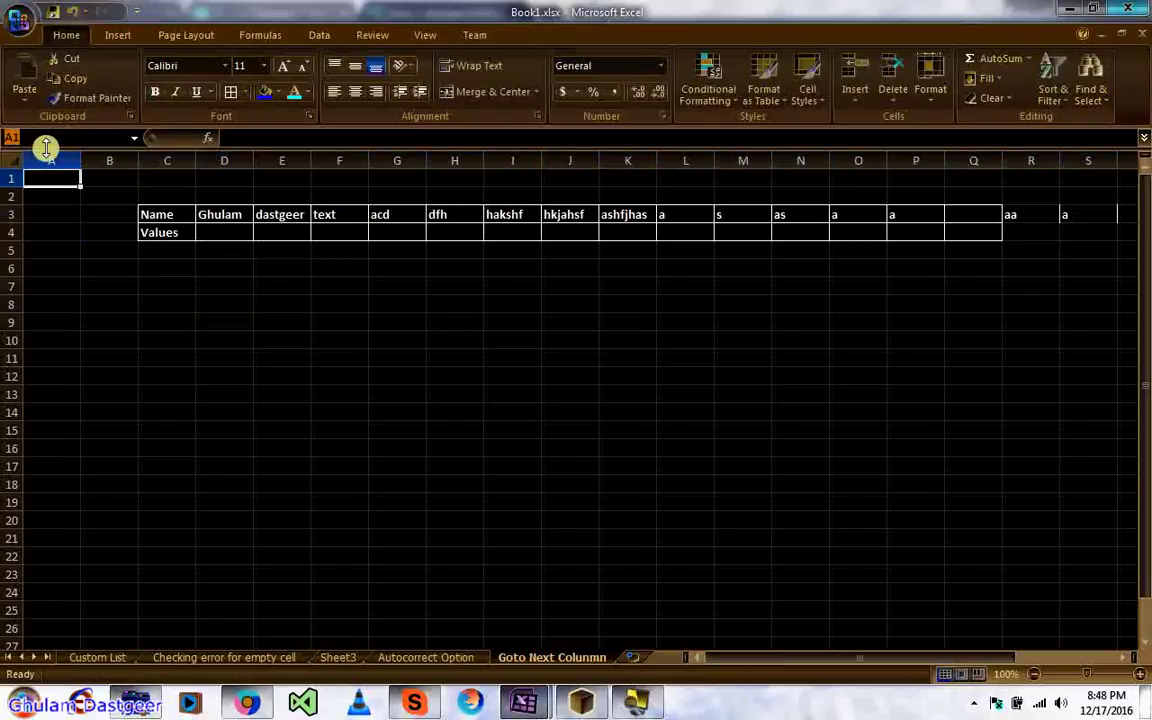
{"action": "left_click", "coordinate": [95, 230]}
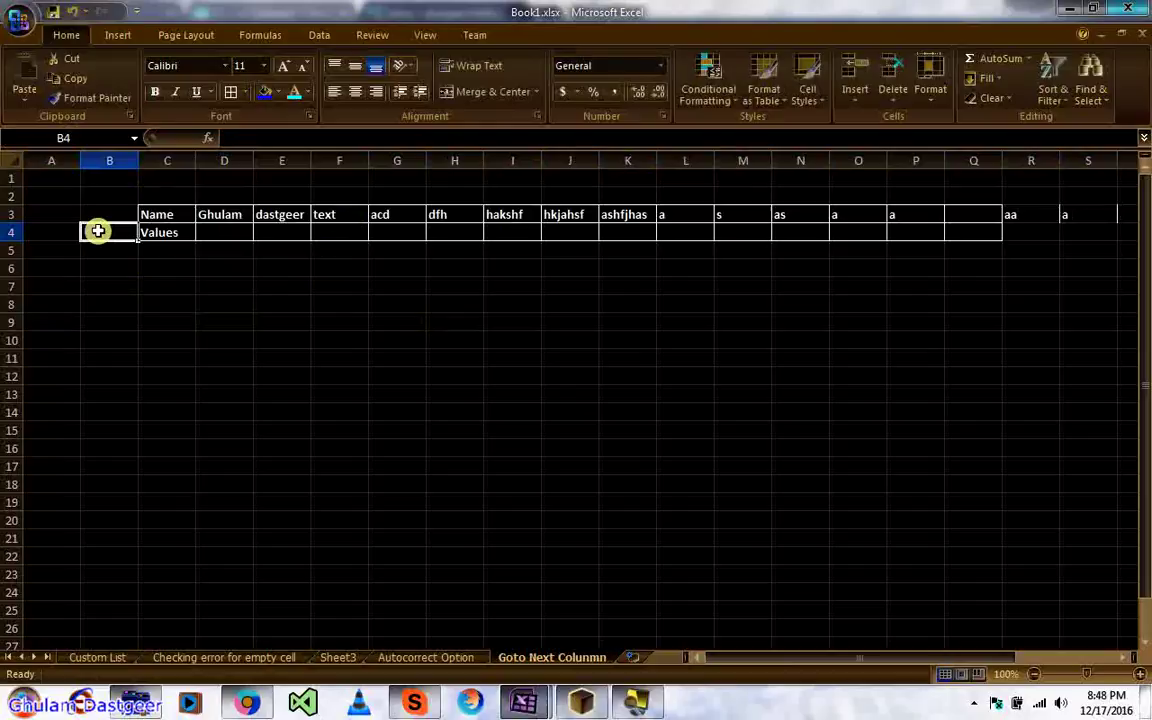
{"action": "left_click", "coordinate": [53, 177]}
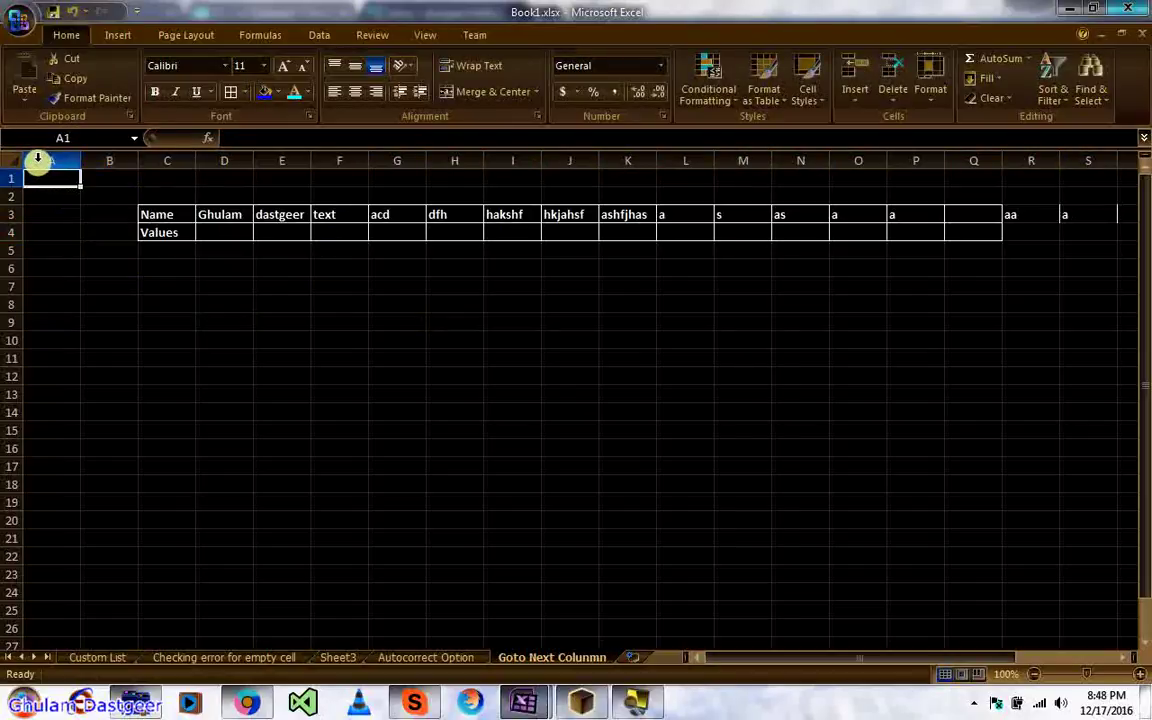
{"action": "left_click", "coordinate": [296, 352]}
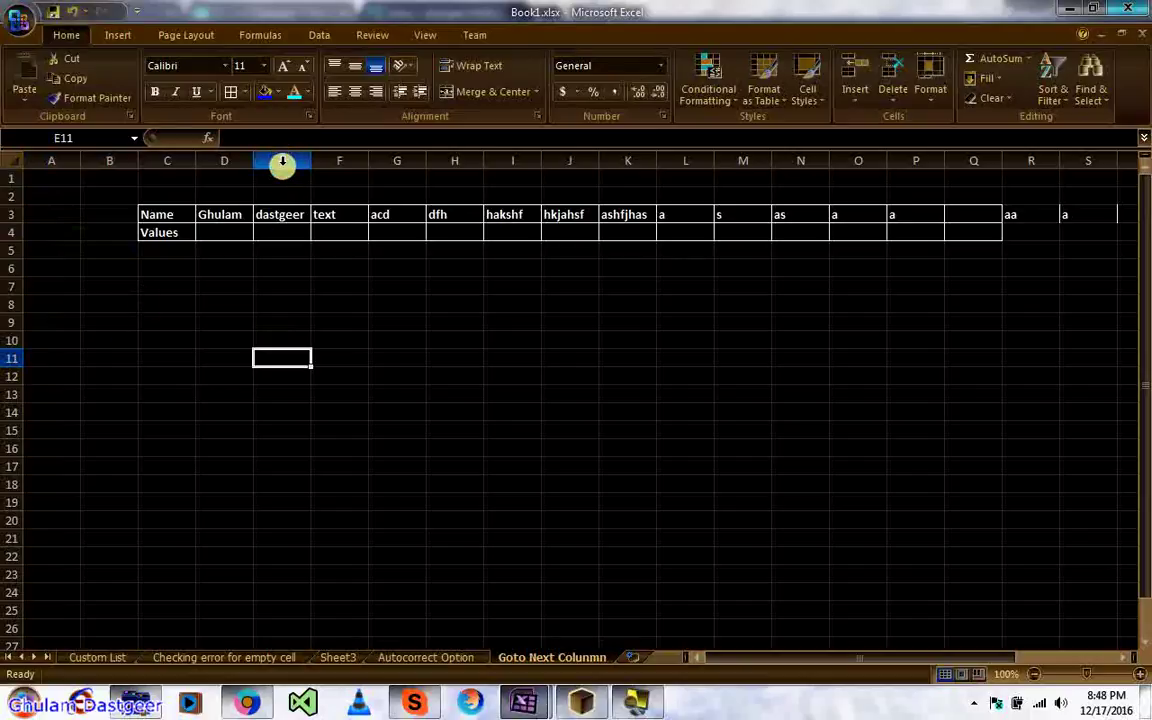
{"action": "left_click", "coordinate": [112, 230]}
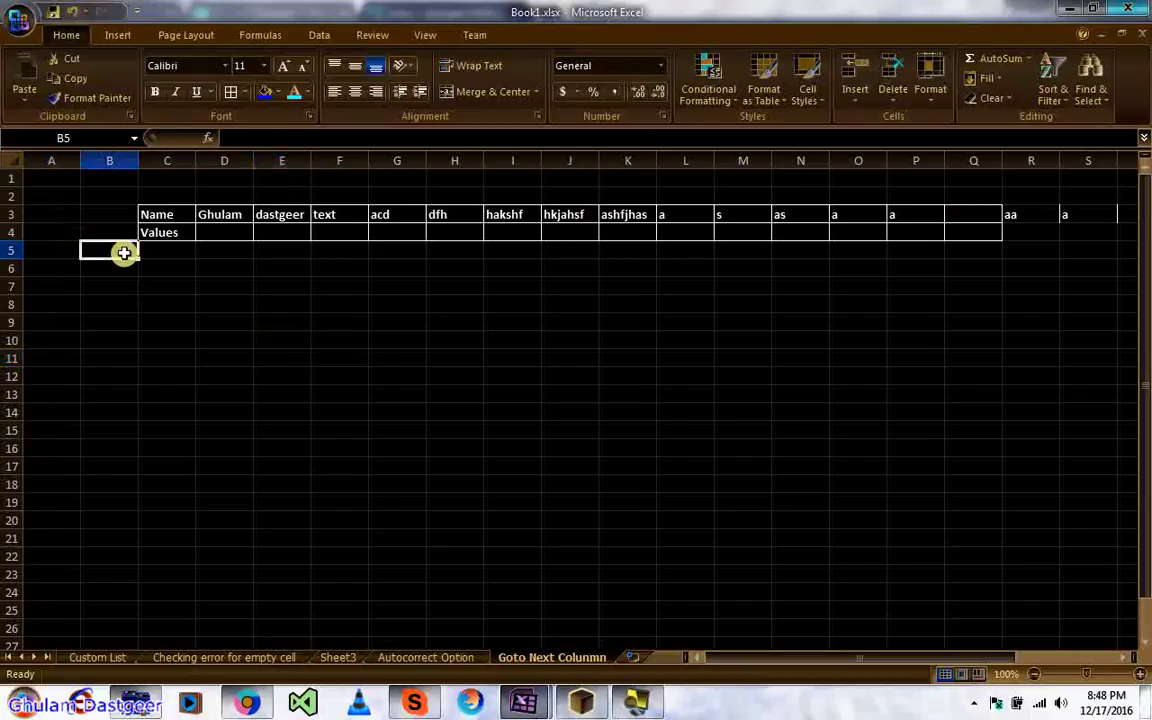
{"action": "left_click", "coordinate": [57, 209]}
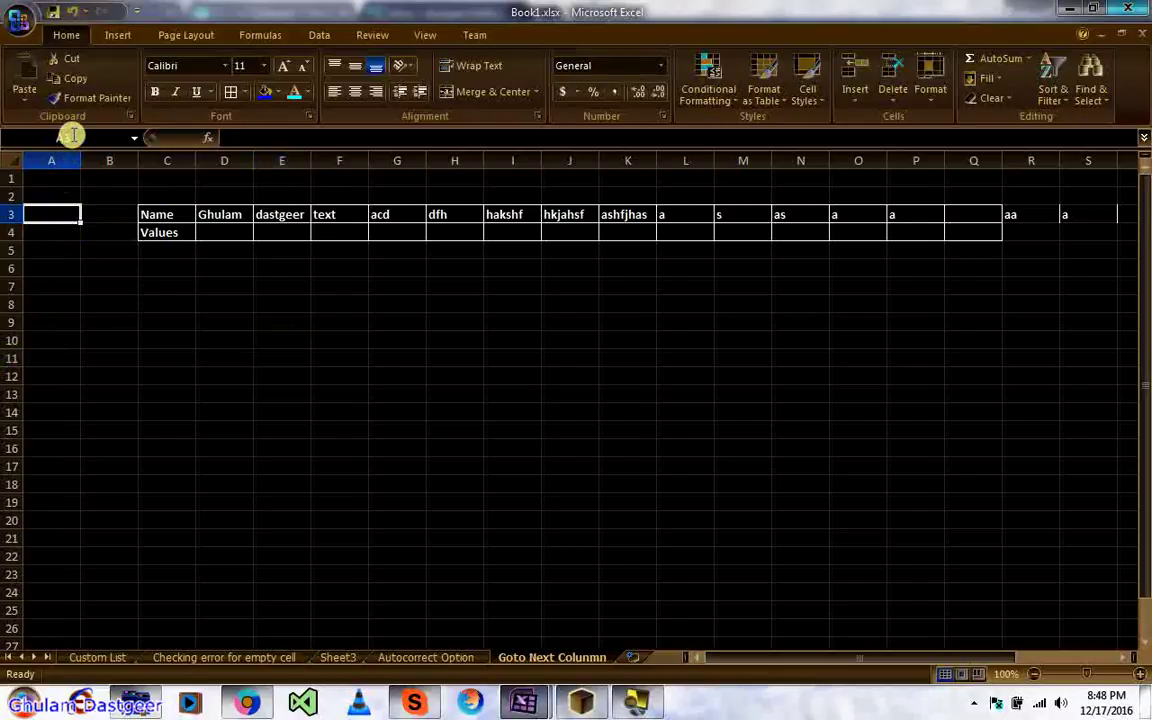
Step: Check R1C1 reference style on the Formulas page of Excel Options and apply it
{"action": "left_click", "coordinate": [22, 26]}
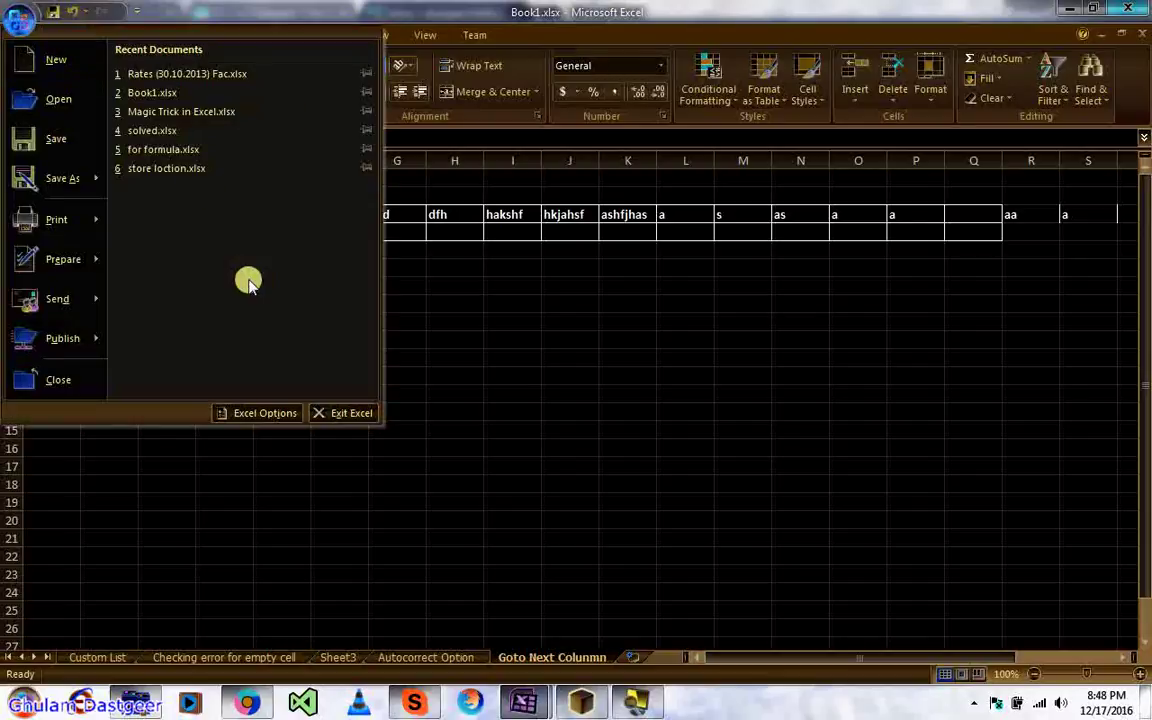
{"action": "left_click", "coordinate": [265, 414]}
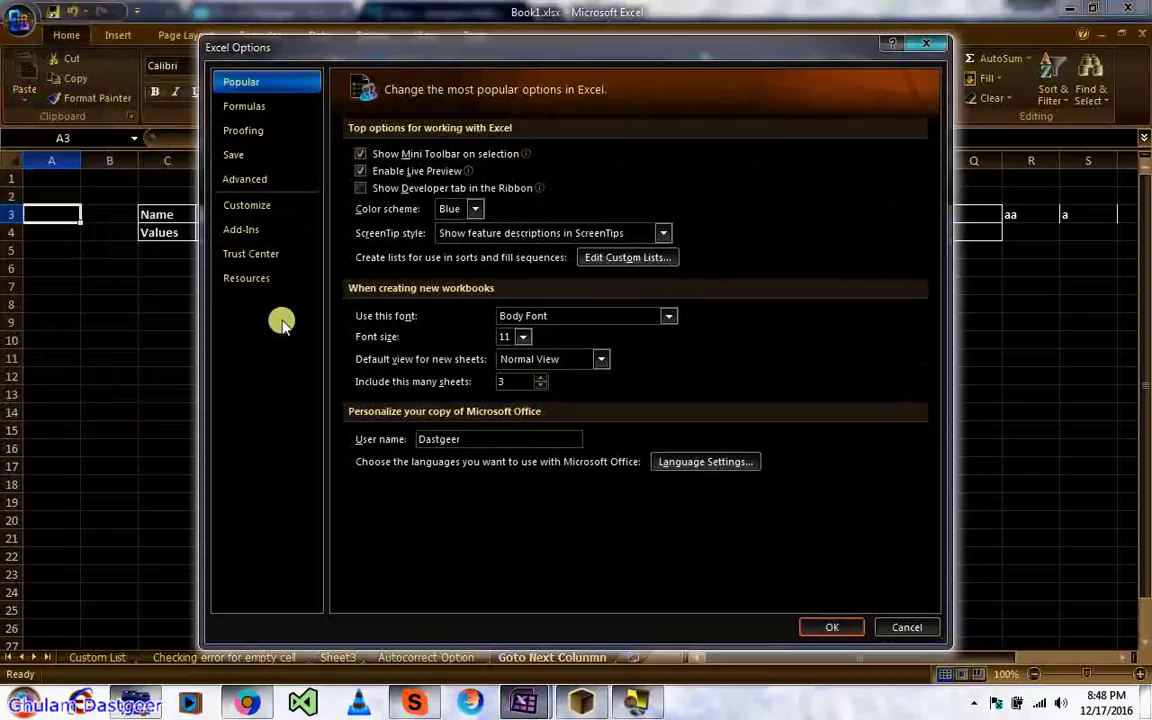
{"action": "left_click", "coordinate": [244, 134]}
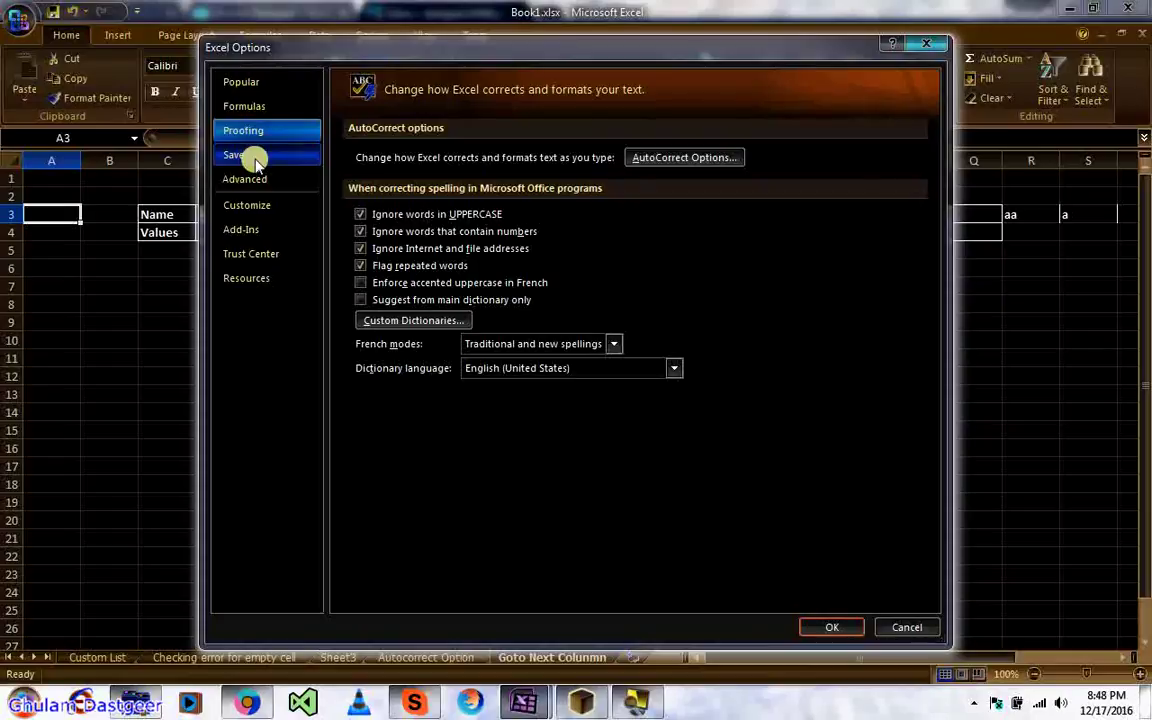
{"action": "left_click", "coordinate": [245, 106]}
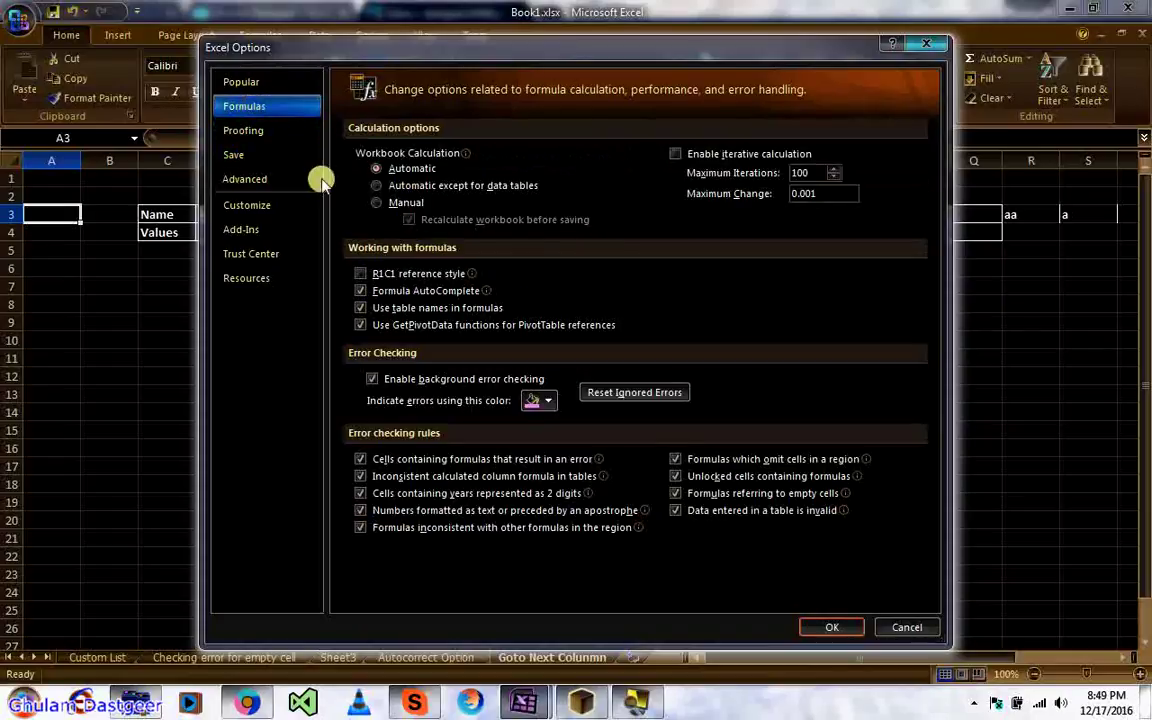
{"action": "mouse_move", "coordinate": [364, 276]}
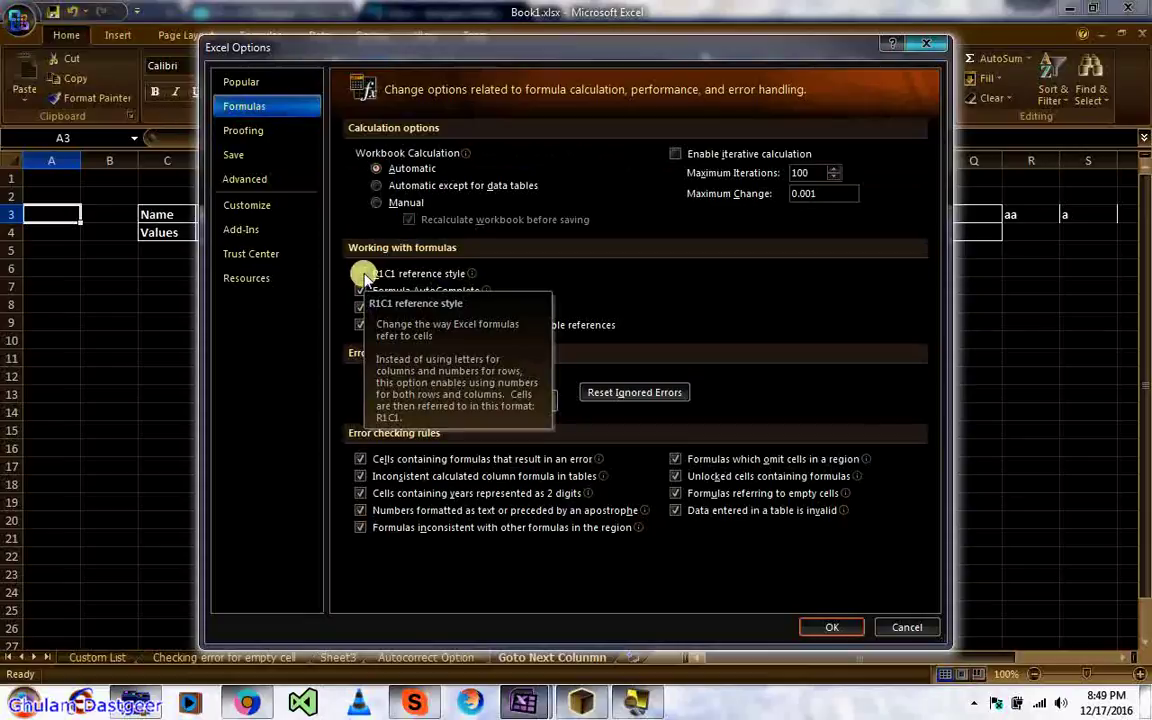
{"action": "left_click", "coordinate": [362, 274]}
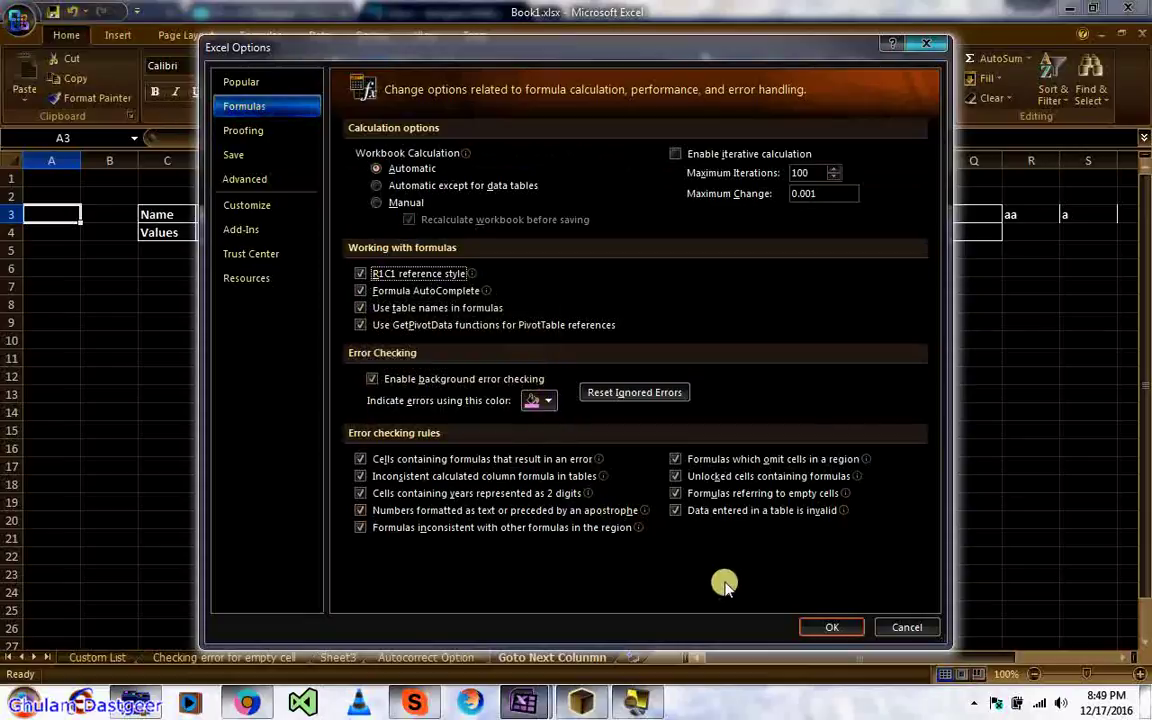
{"action": "left_click", "coordinate": [812, 628]}
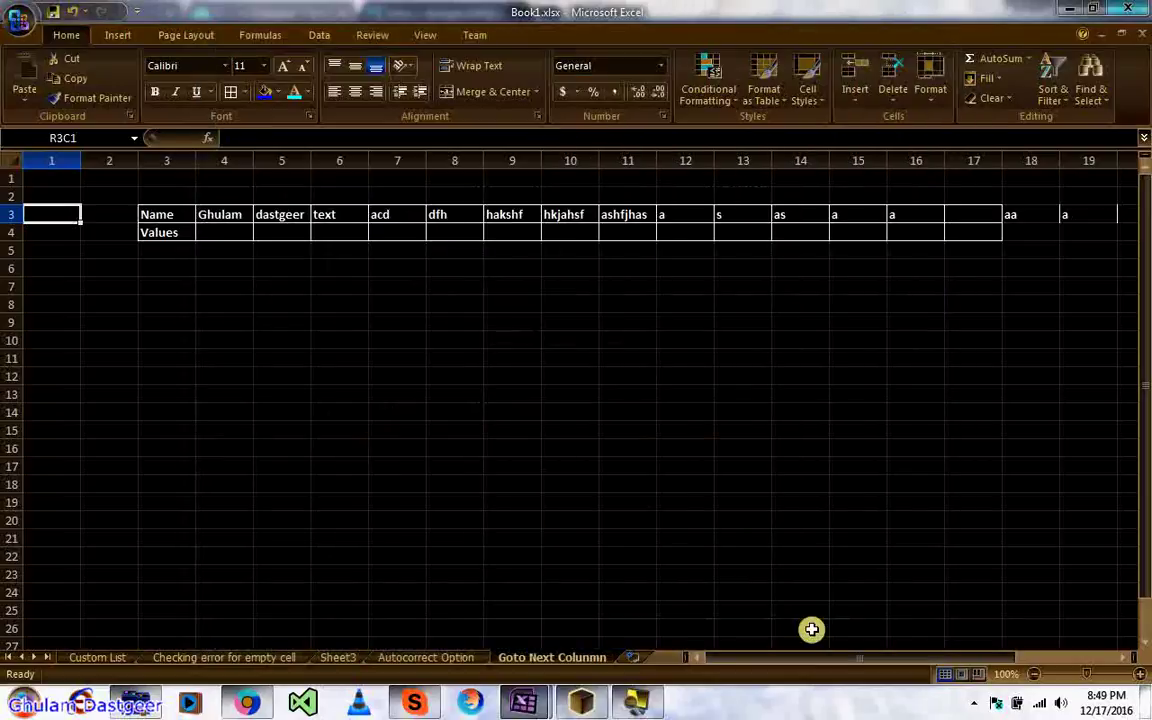
{"action": "left_click", "coordinate": [257, 322]}
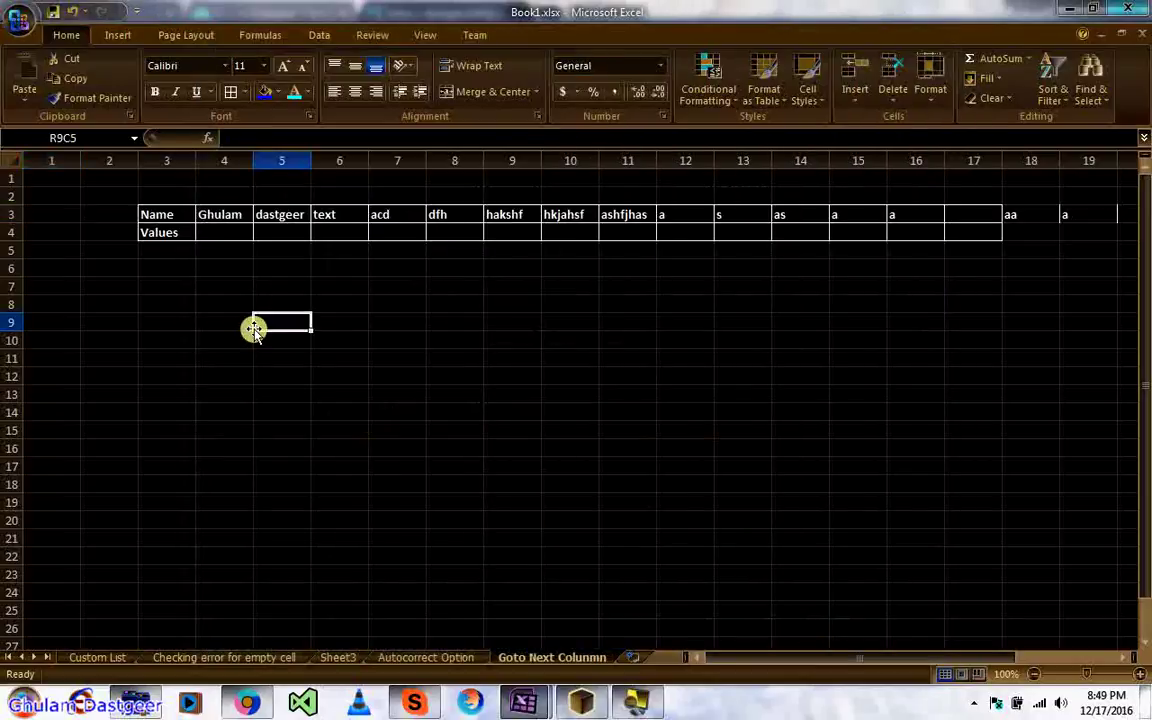
{"action": "left_click", "coordinate": [54, 176]}
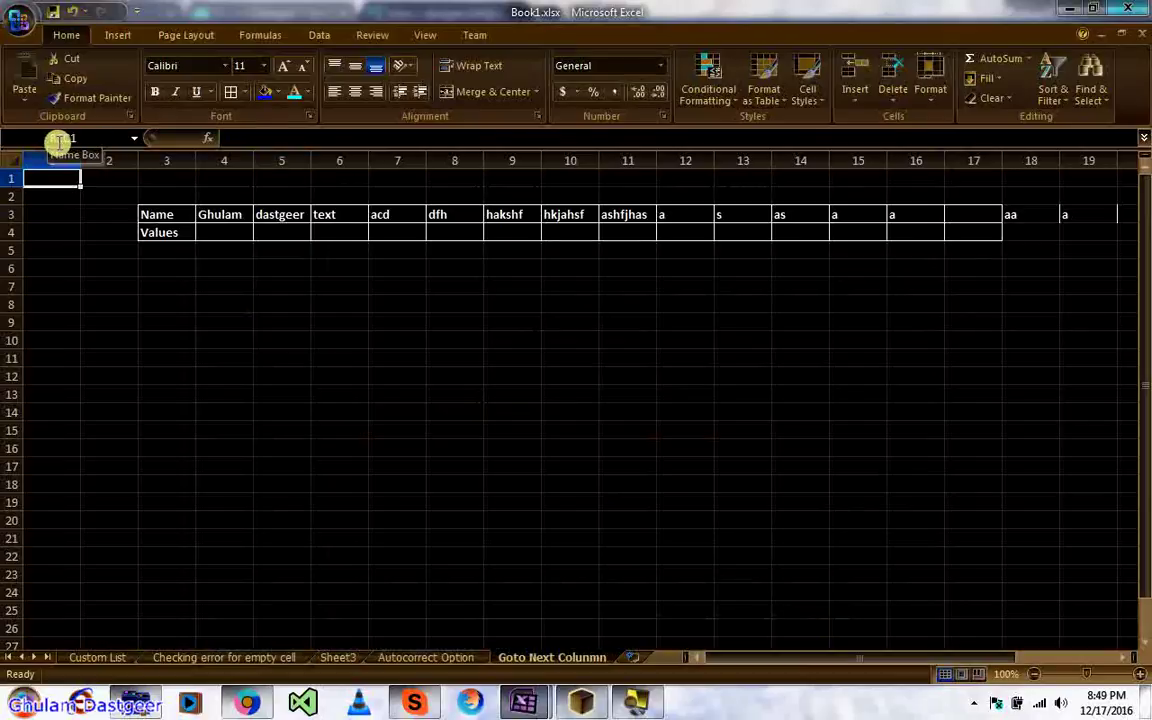
{"action": "left_click", "coordinate": [309, 352]}
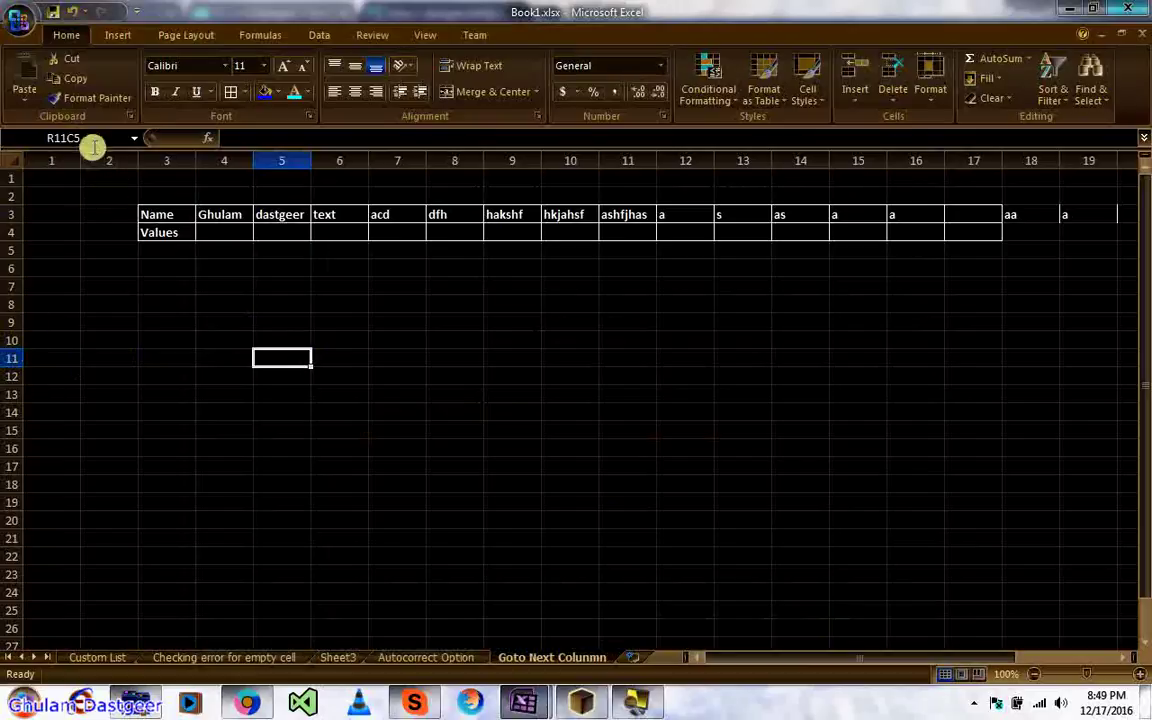
{"action": "left_click", "coordinate": [374, 418]}
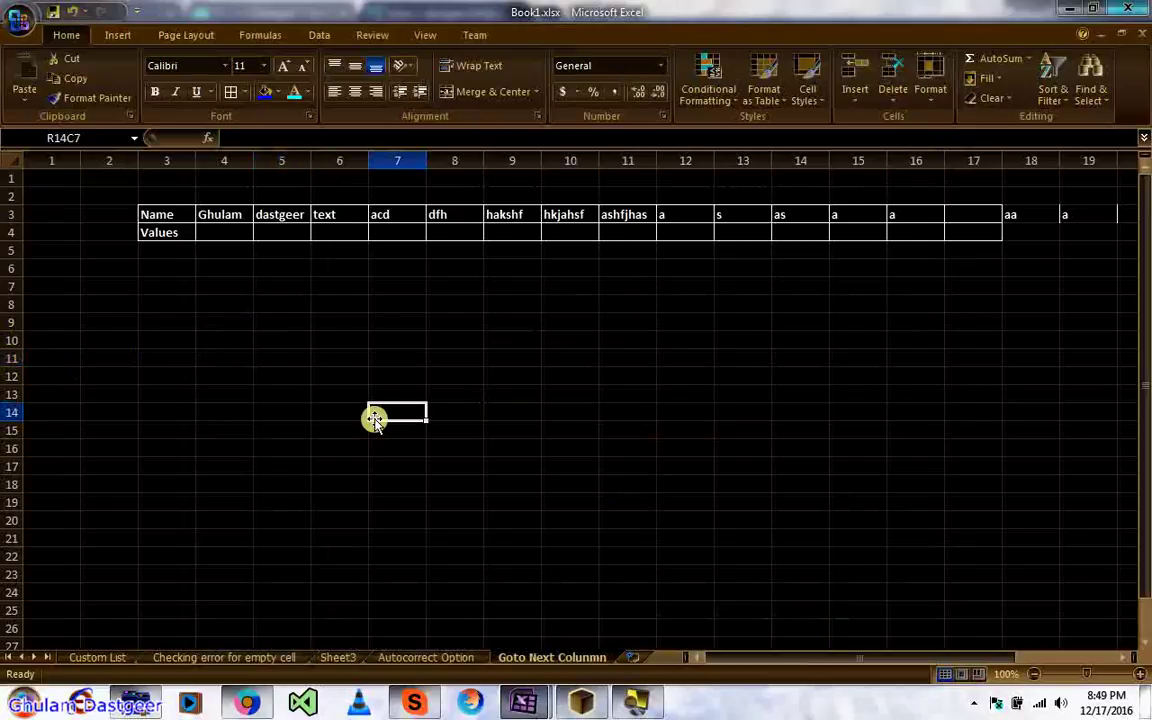
{"action": "left_click", "coordinate": [214, 325]}
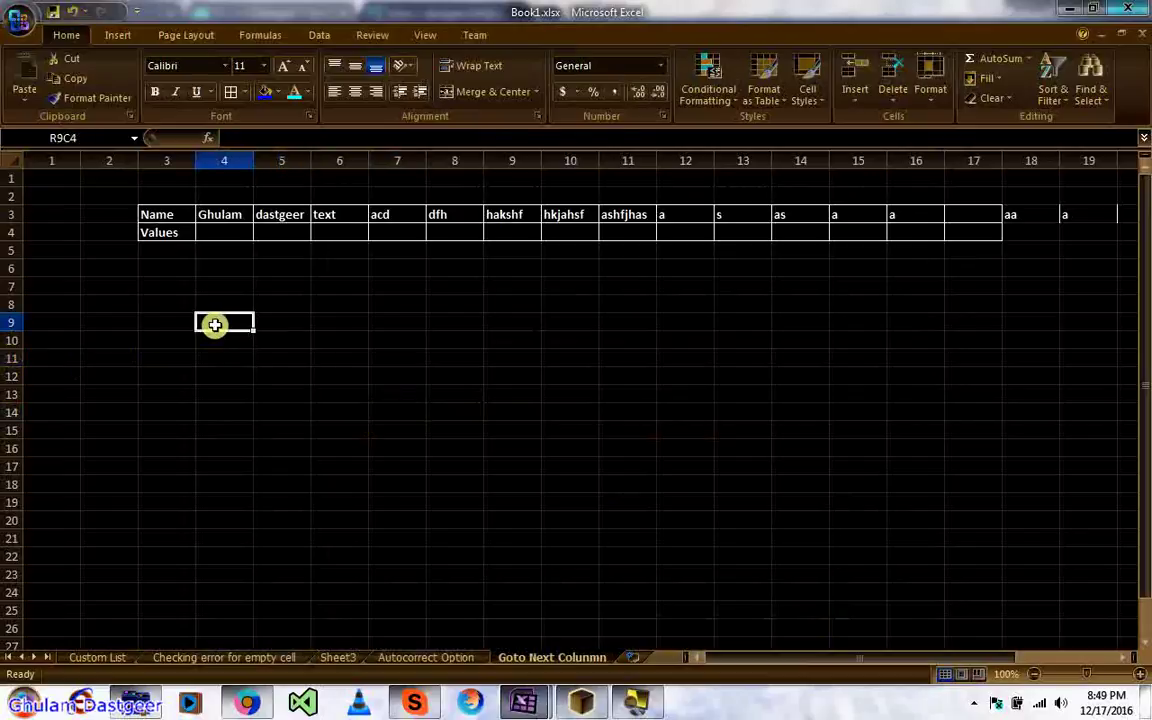